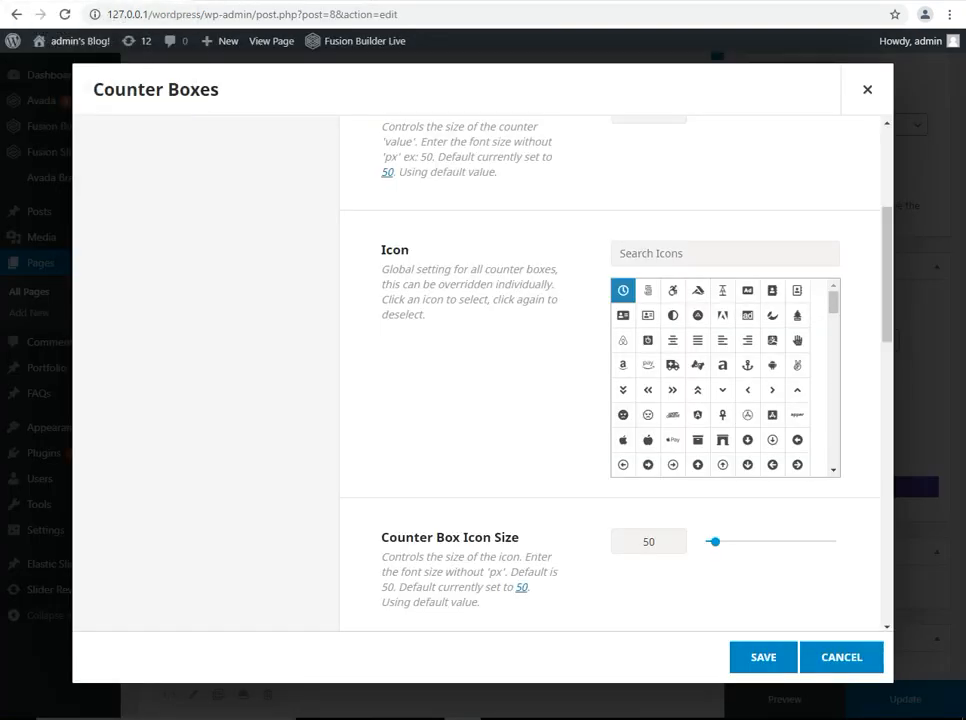
Set the first counter box's value to 10001 and save the Counter Boxes element
scroll(610, 380, up, 5)
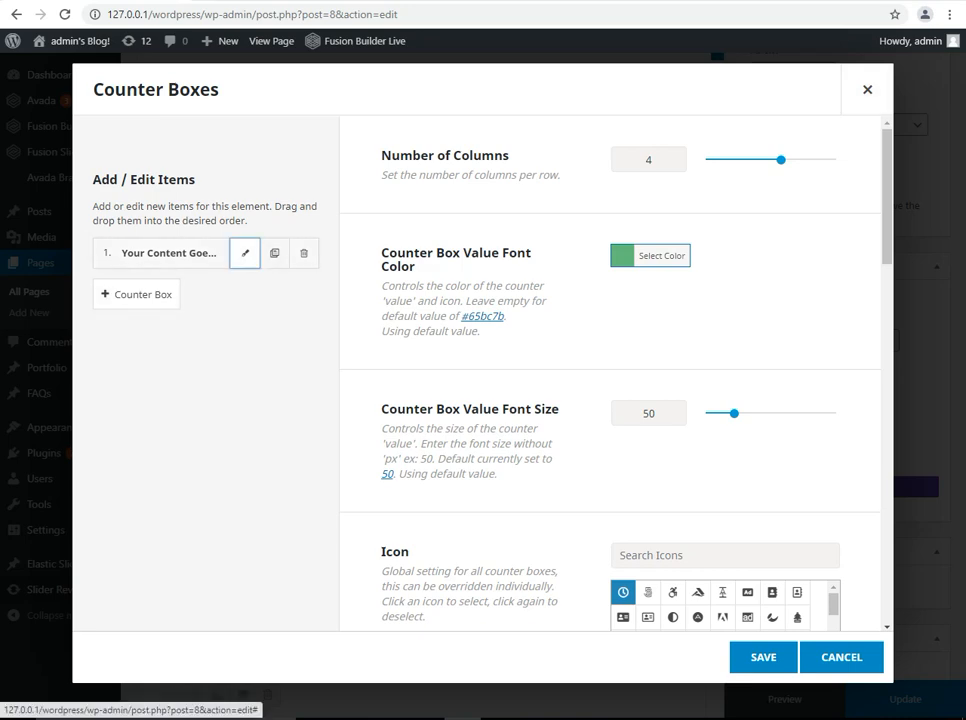
click(245, 253)
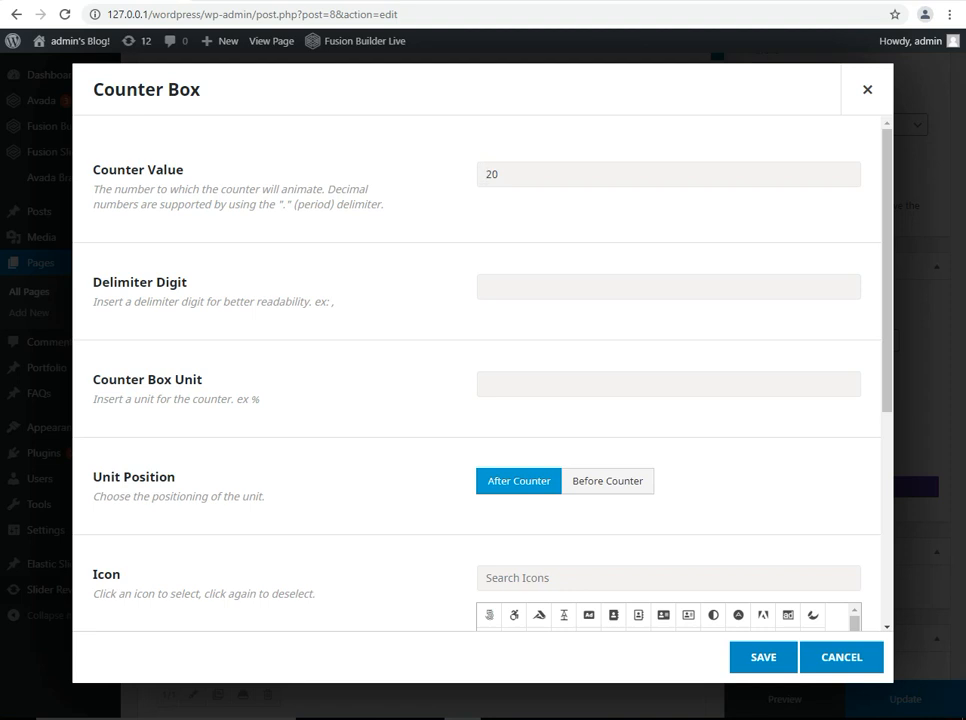
double_click(491, 174)
text(10001)
scroll(476, 375, down, 3)
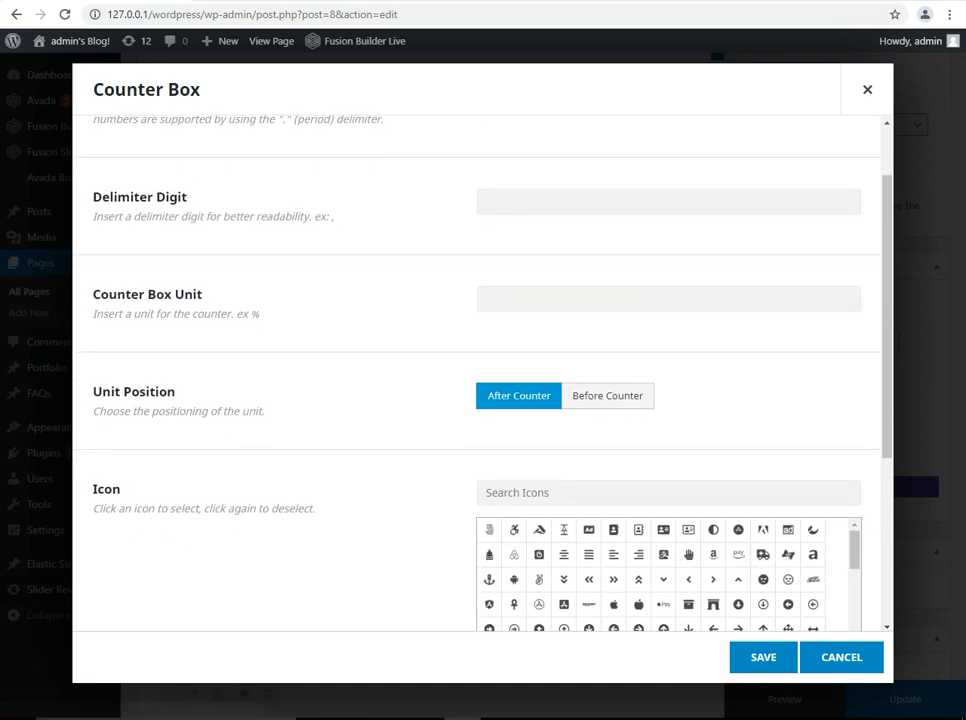
scroll(476, 375, down, 4)
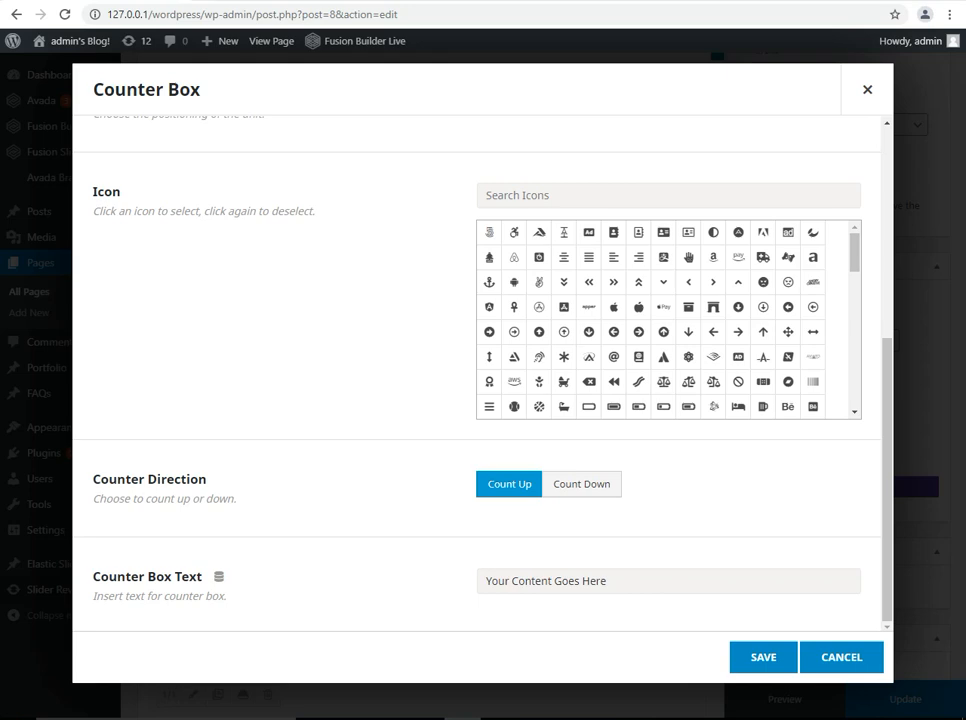
scroll(476, 375, up, 7)
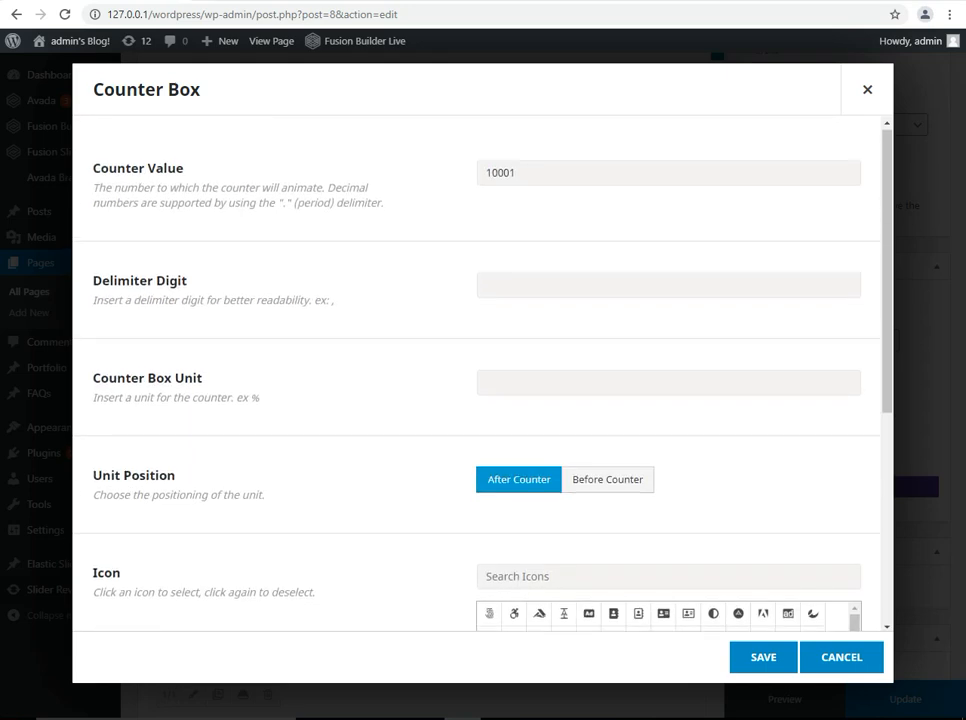
click(763, 657)
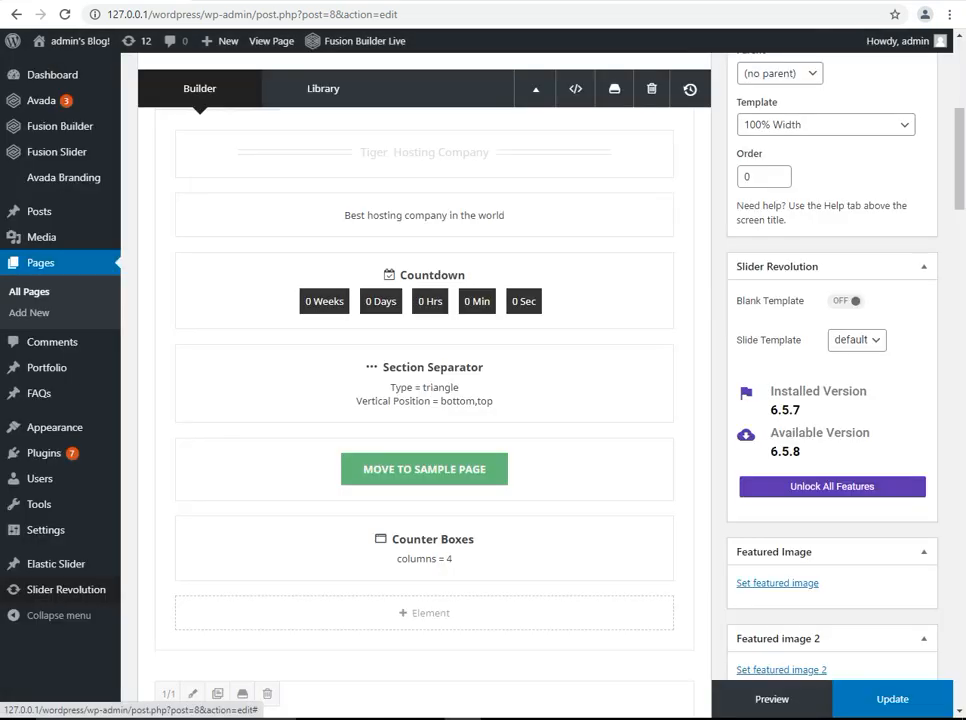
click(763, 657)
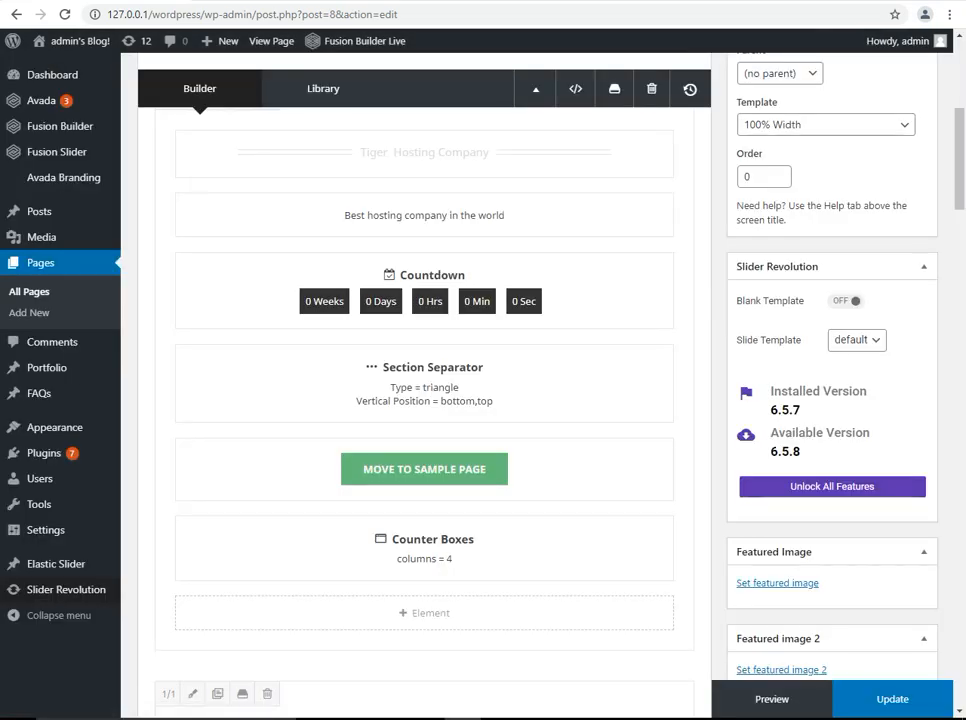
Update the page, check the counter on the reloaded published Home page, and return to the page builder layout
click(892, 699)
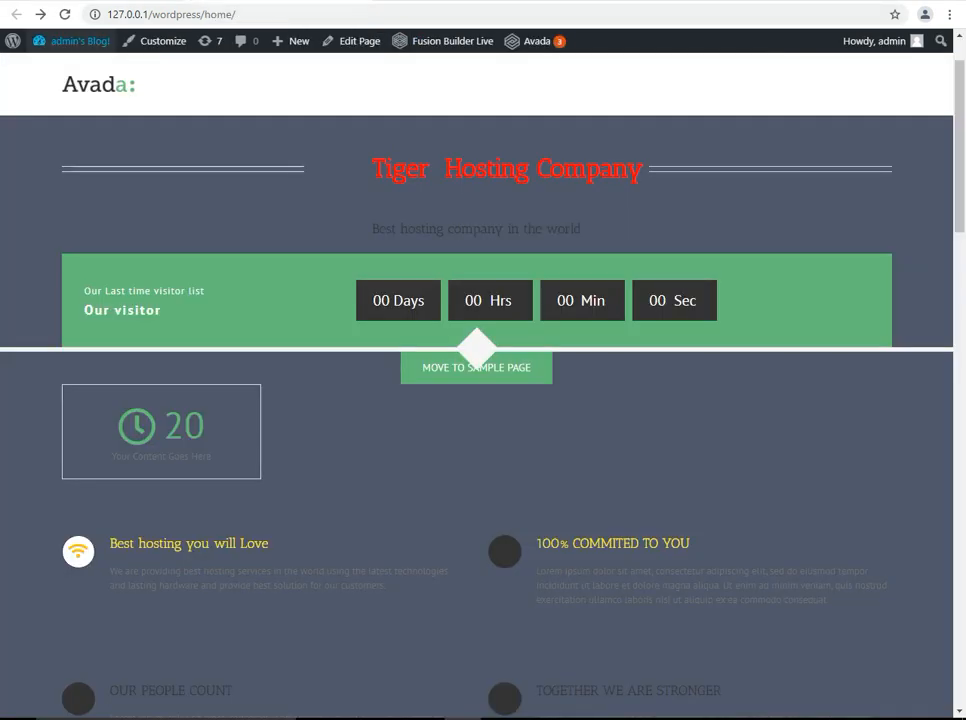
click(65, 14)
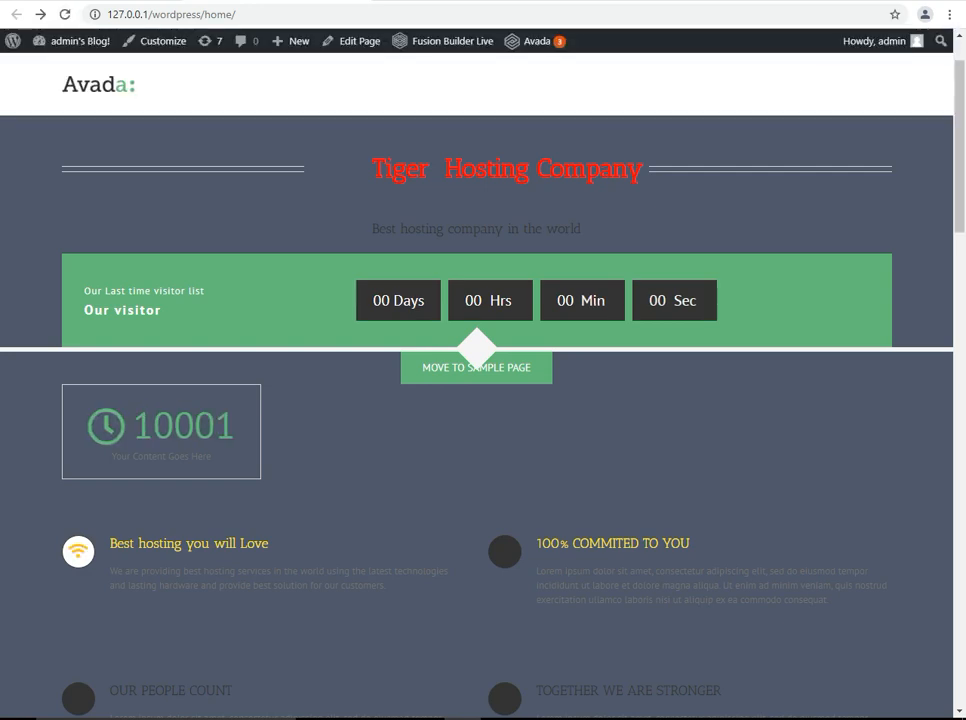
click(40, 14)
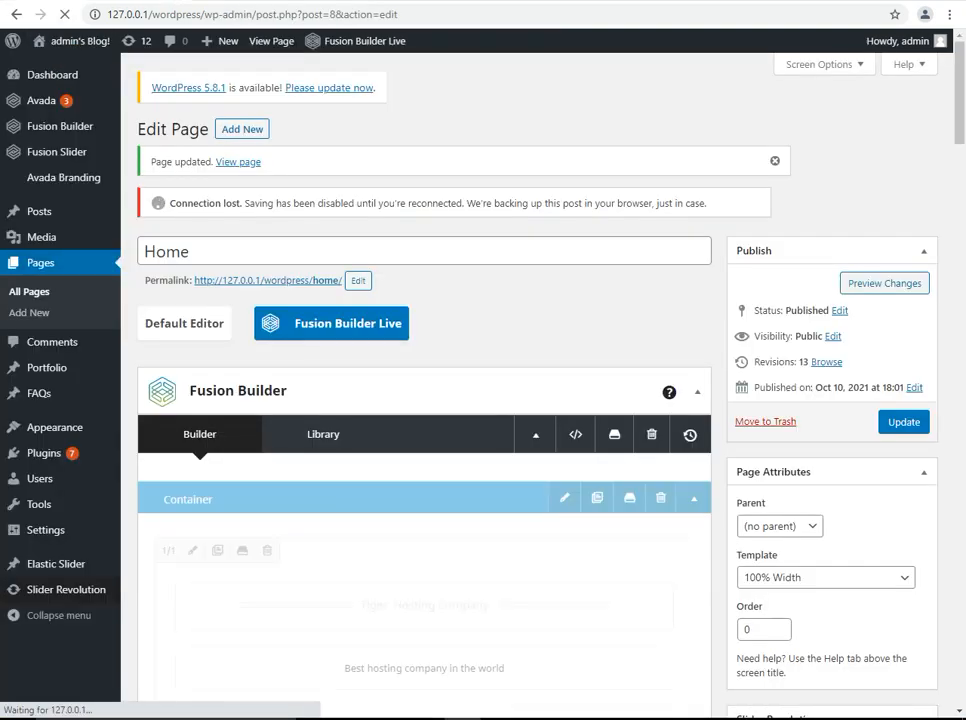
scroll(461, 545, down, 3)
scroll(461, 545, down, 2)
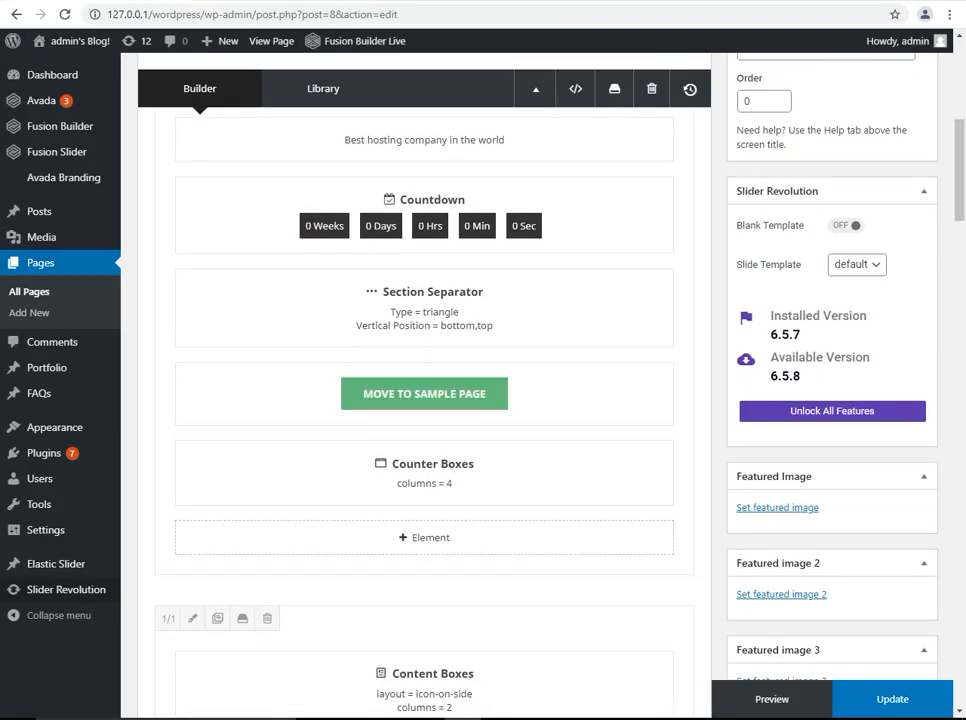
click(452, 540)
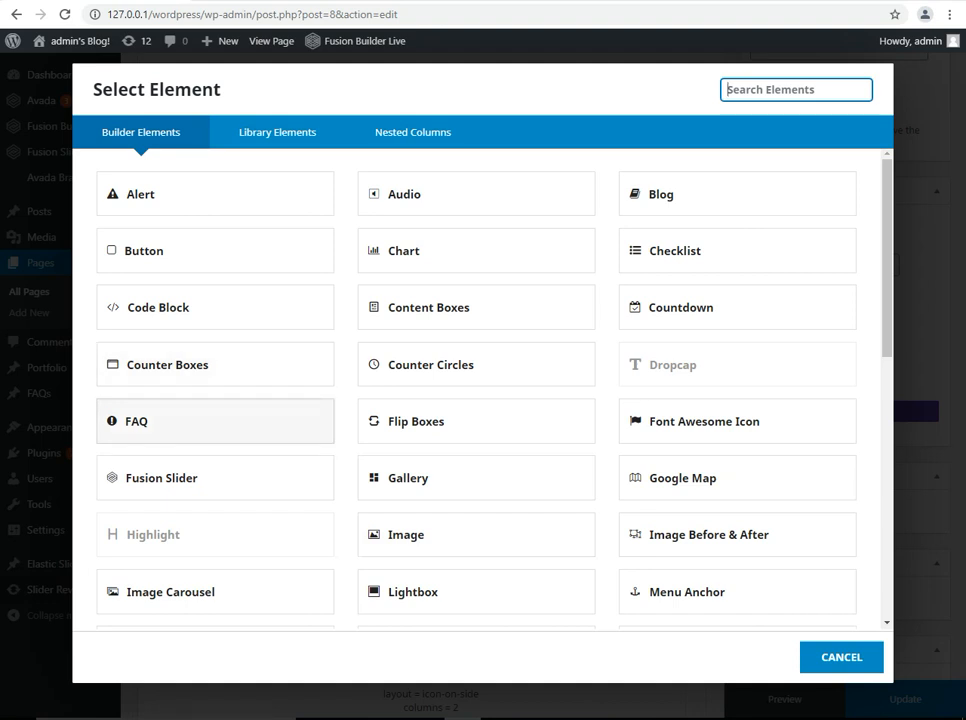
click(215, 591)
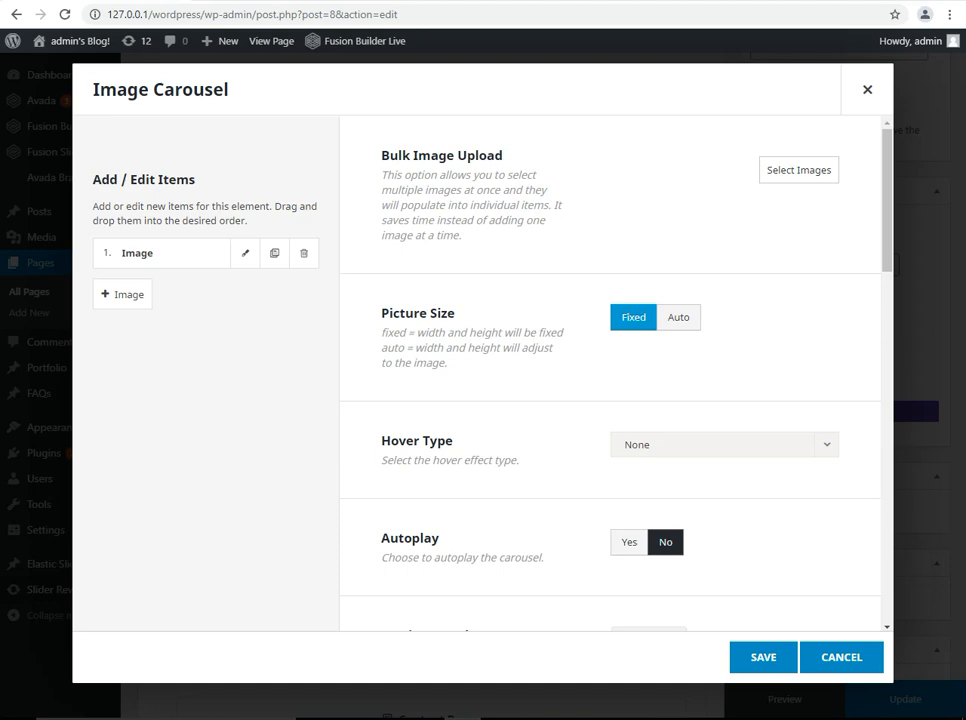
click(799, 170)
click(482, 356)
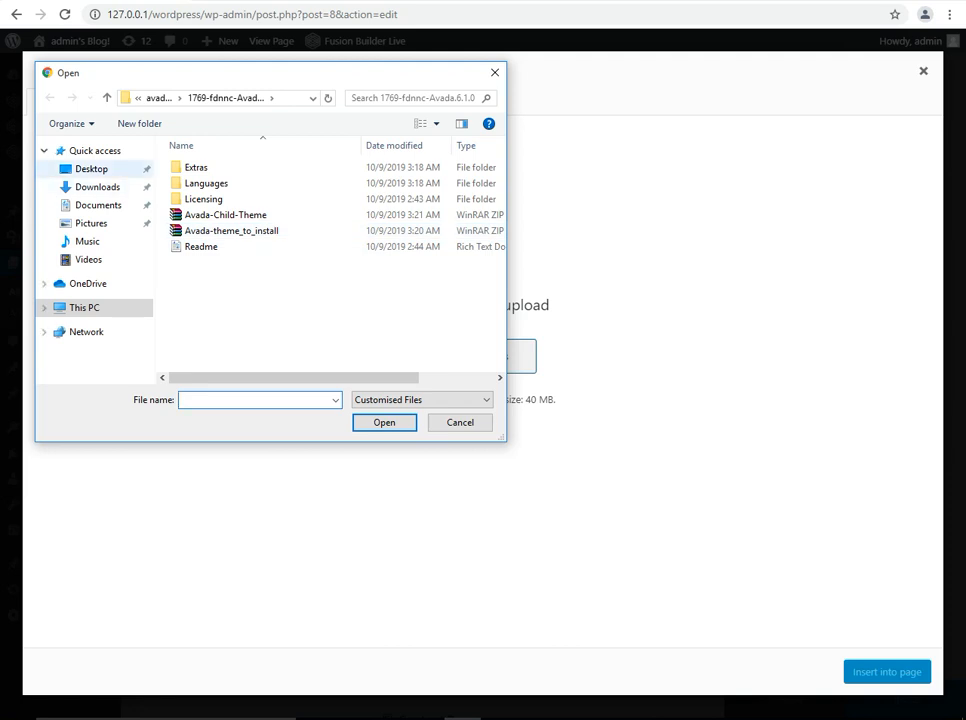
click(97, 187)
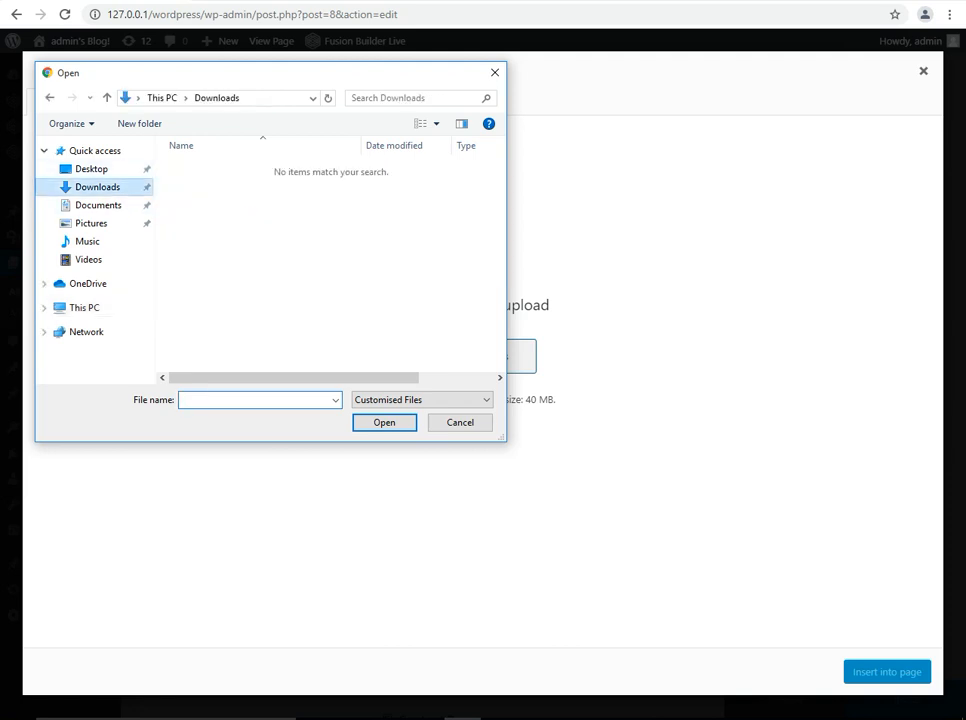
click(98, 205)
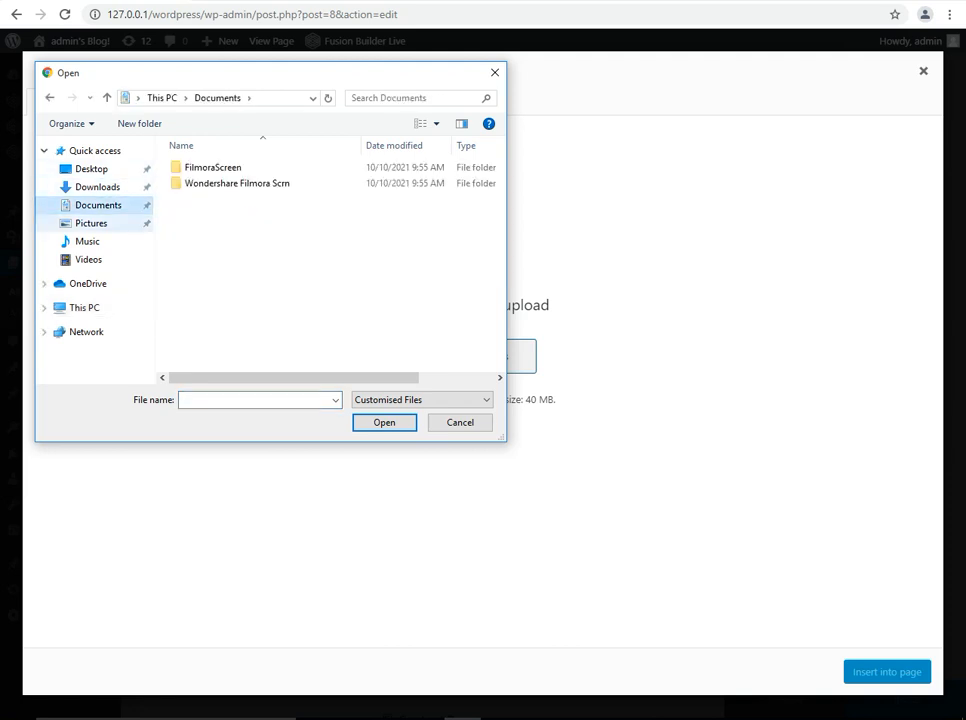
click(91, 223)
double_click(204, 182)
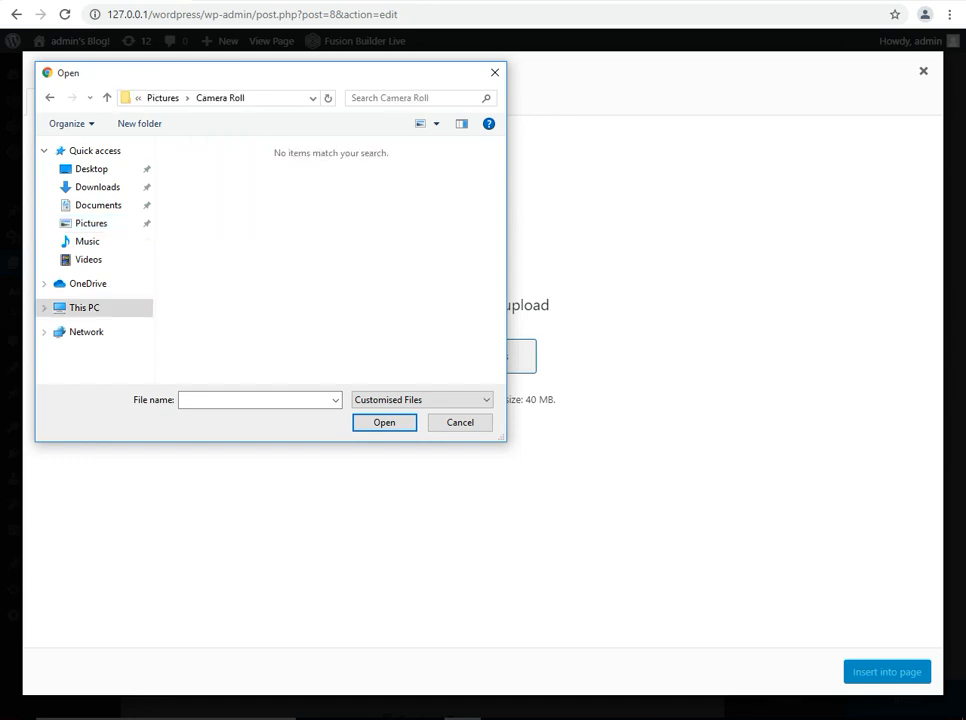
click(107, 98)
double_click(289, 182)
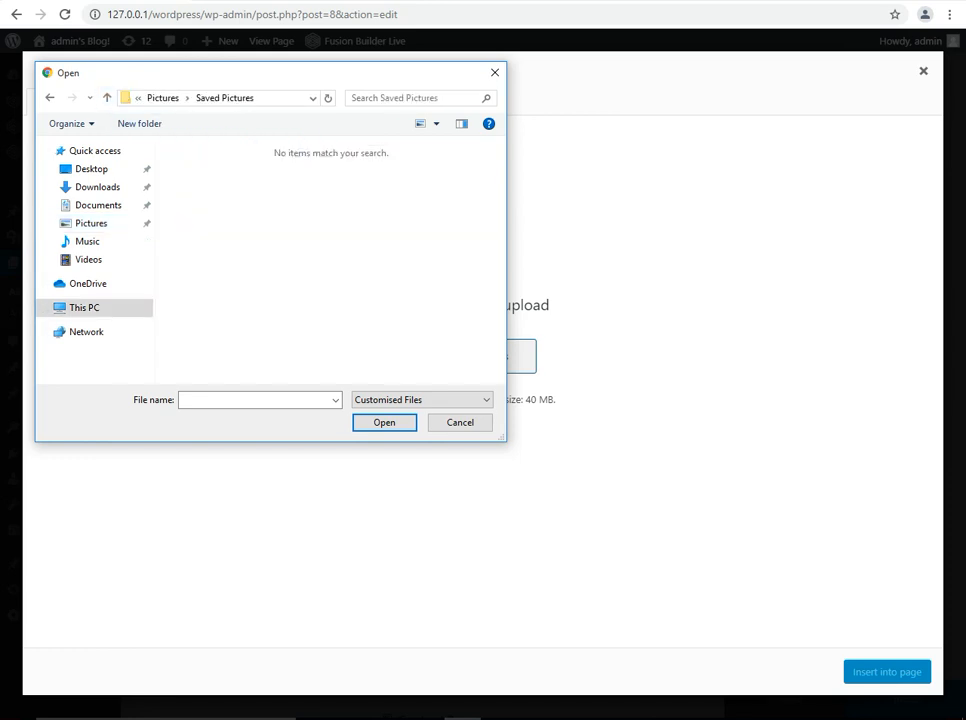
click(87, 283)
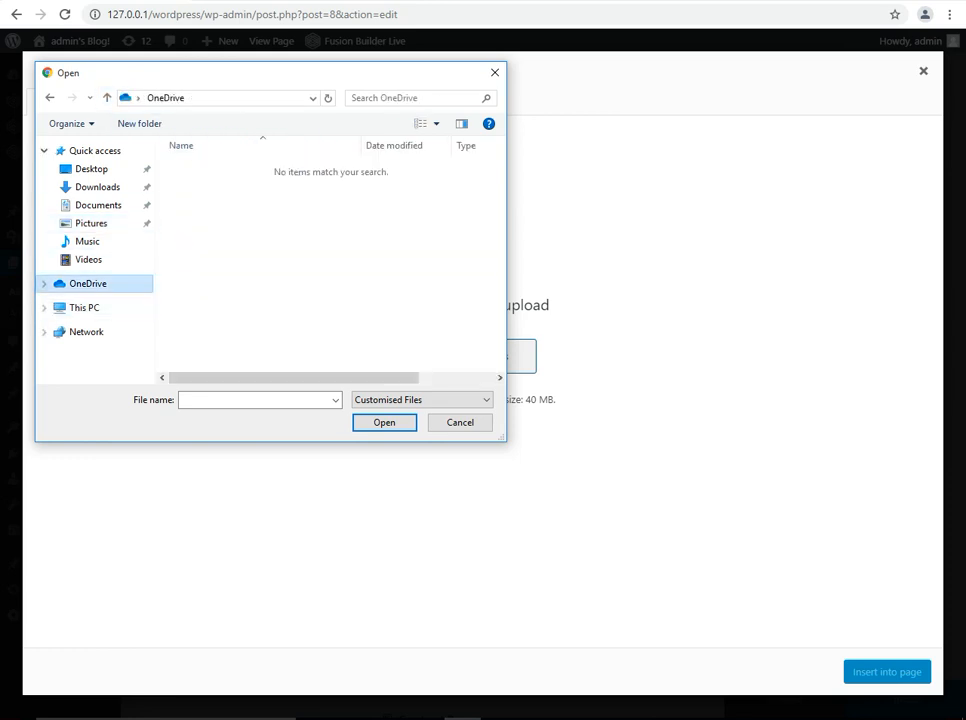
click(87, 242)
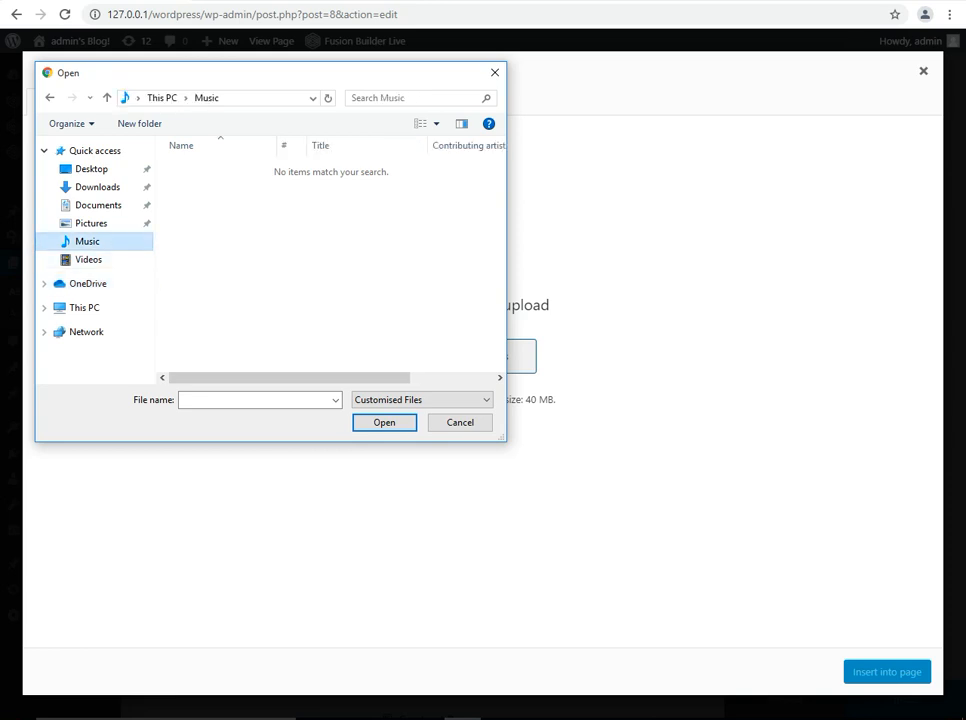
click(91, 223)
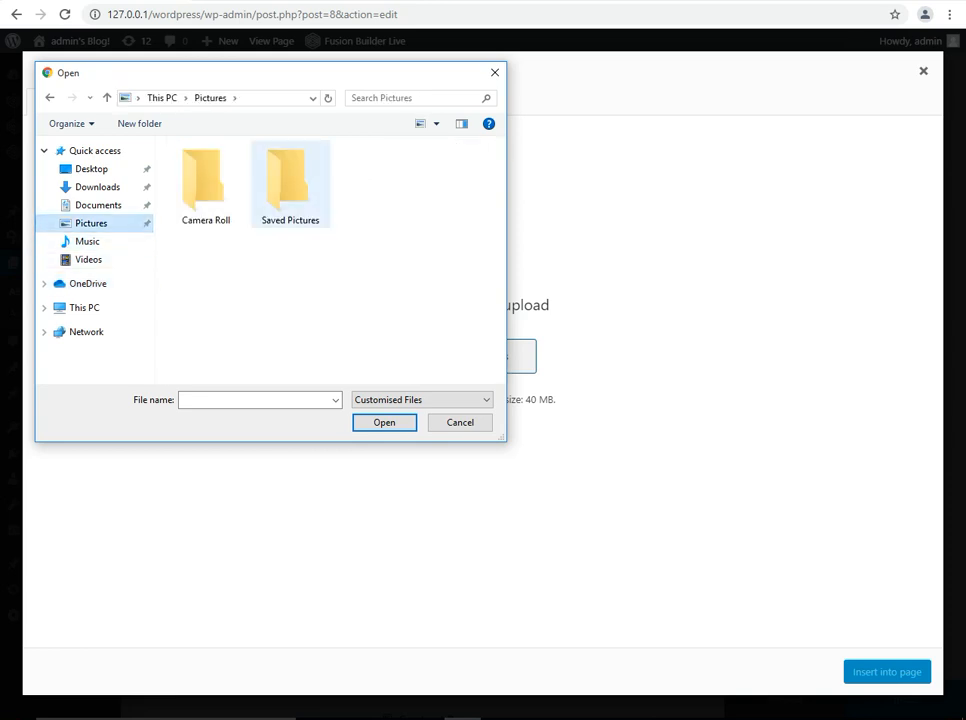
click(460, 422)
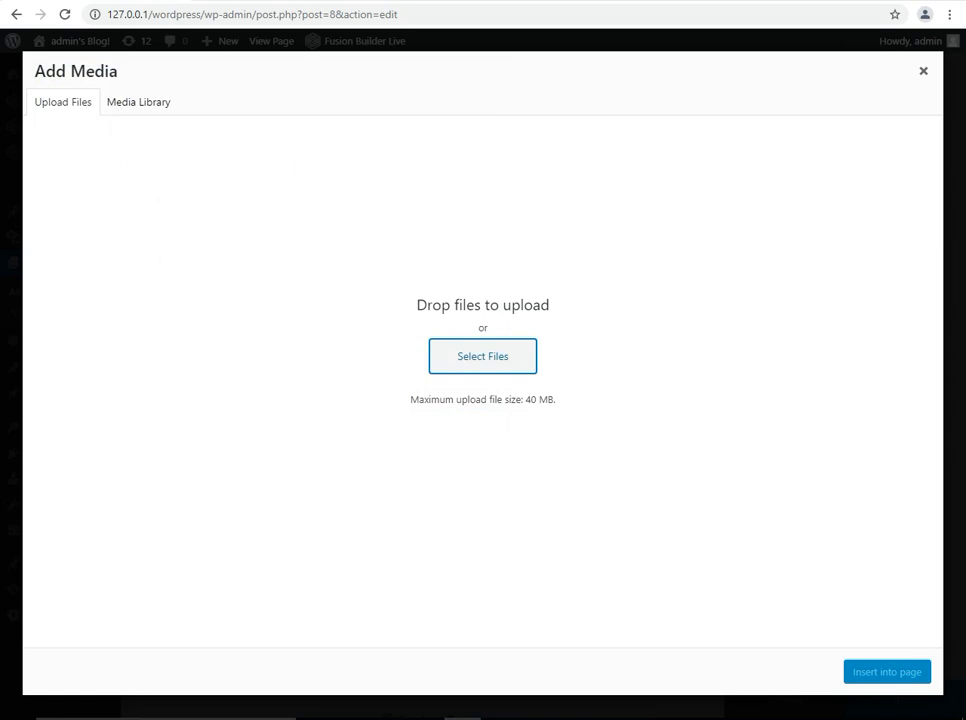
click(138, 102)
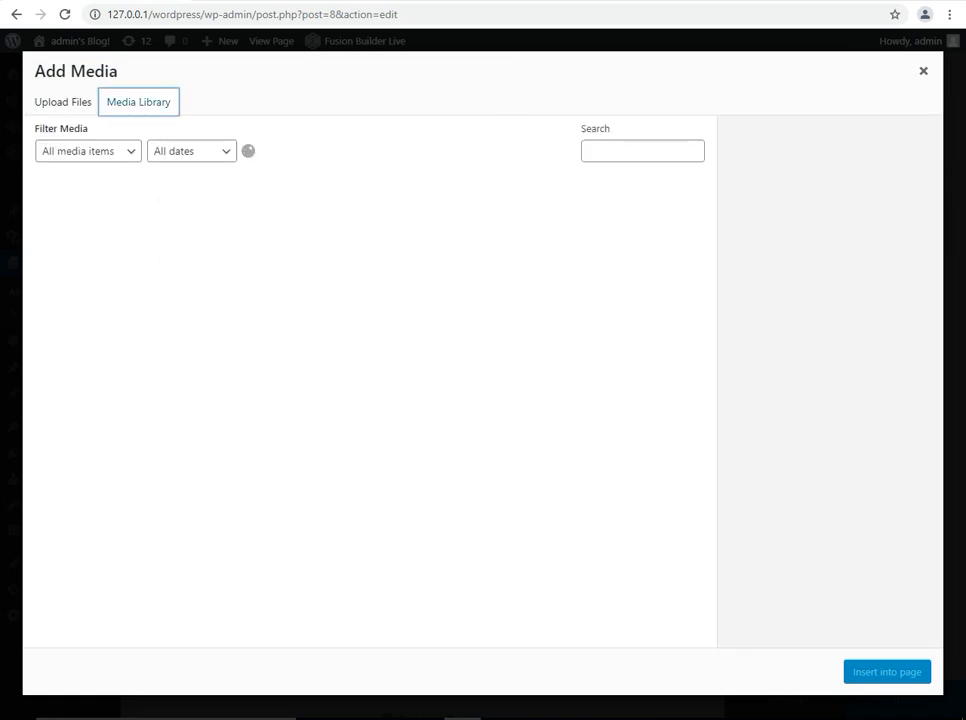
click(63, 102)
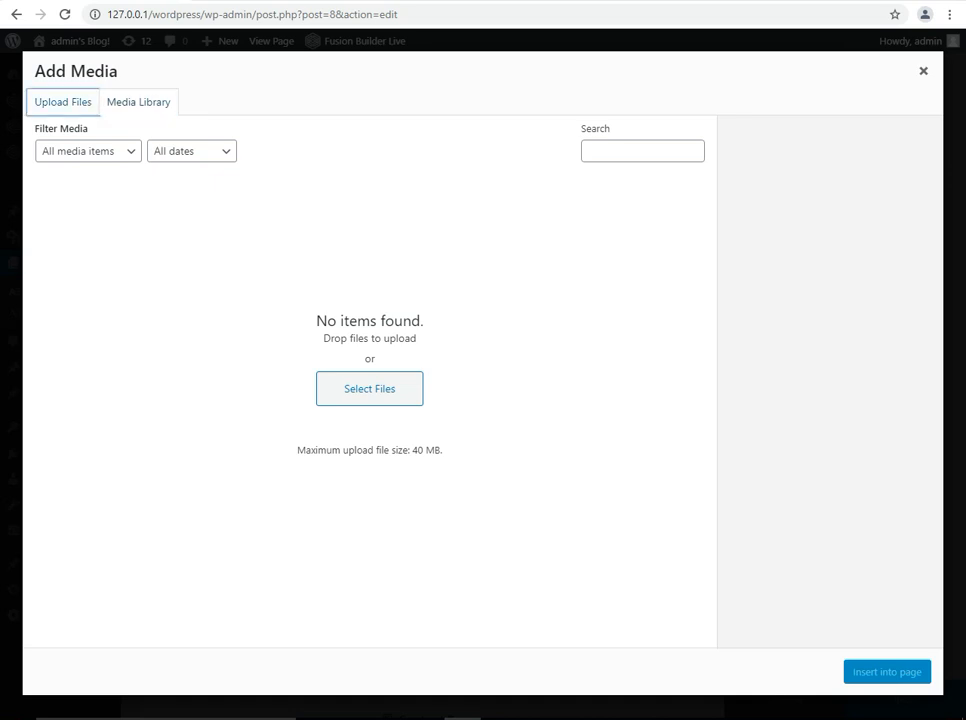
key(Escape)
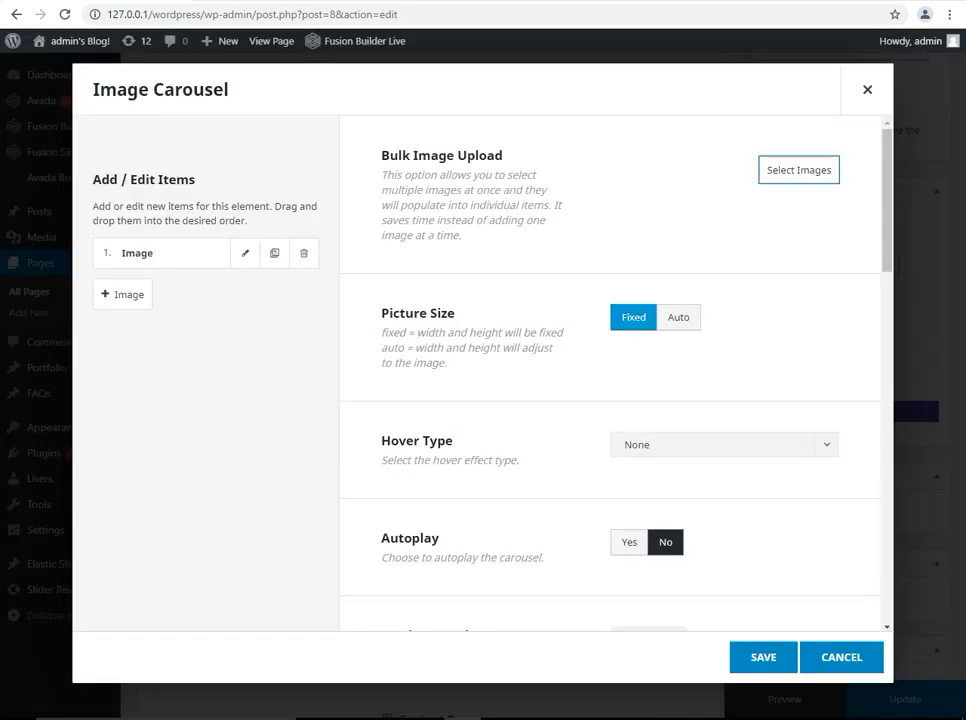
scroll(483, 372, down, 5)
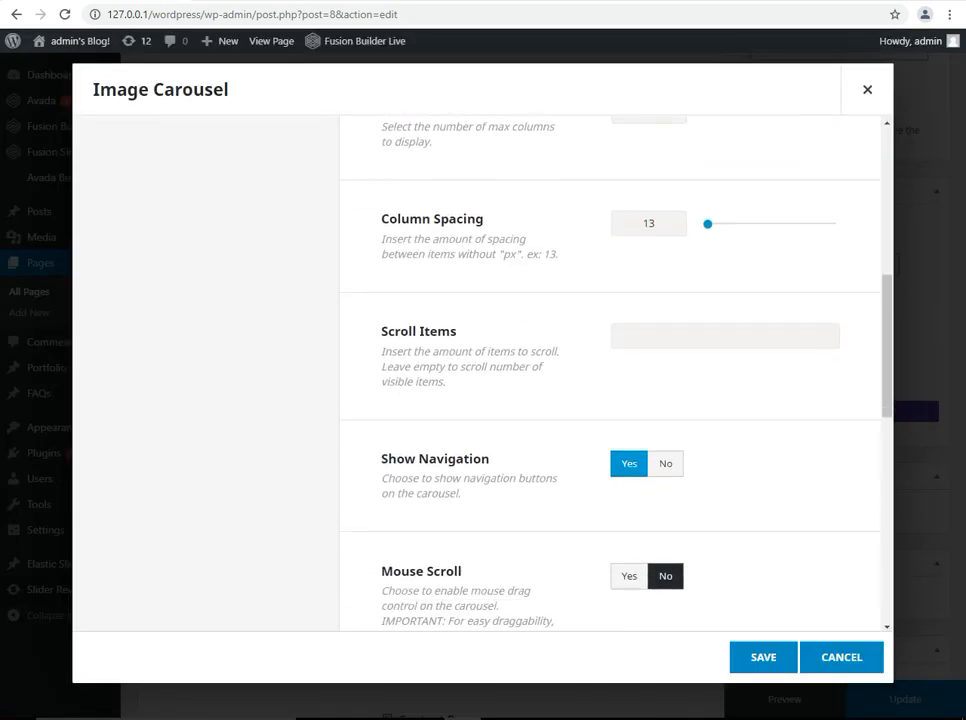
click(841, 657)
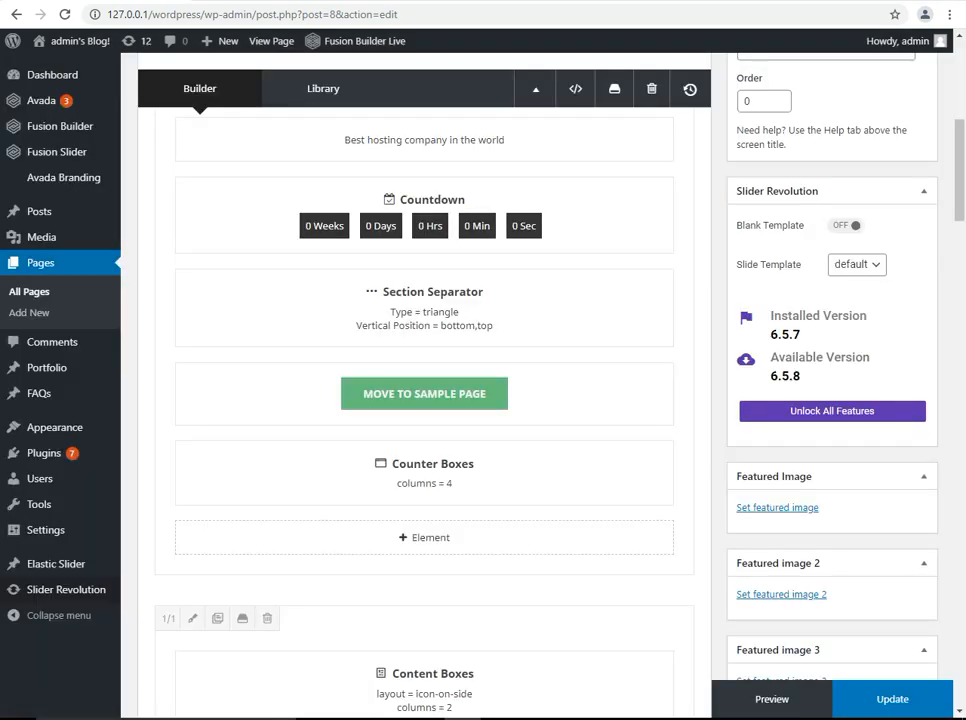
Add a Flip Boxes element below the Counter Boxes and open its first flip box for editing
click(424, 537)
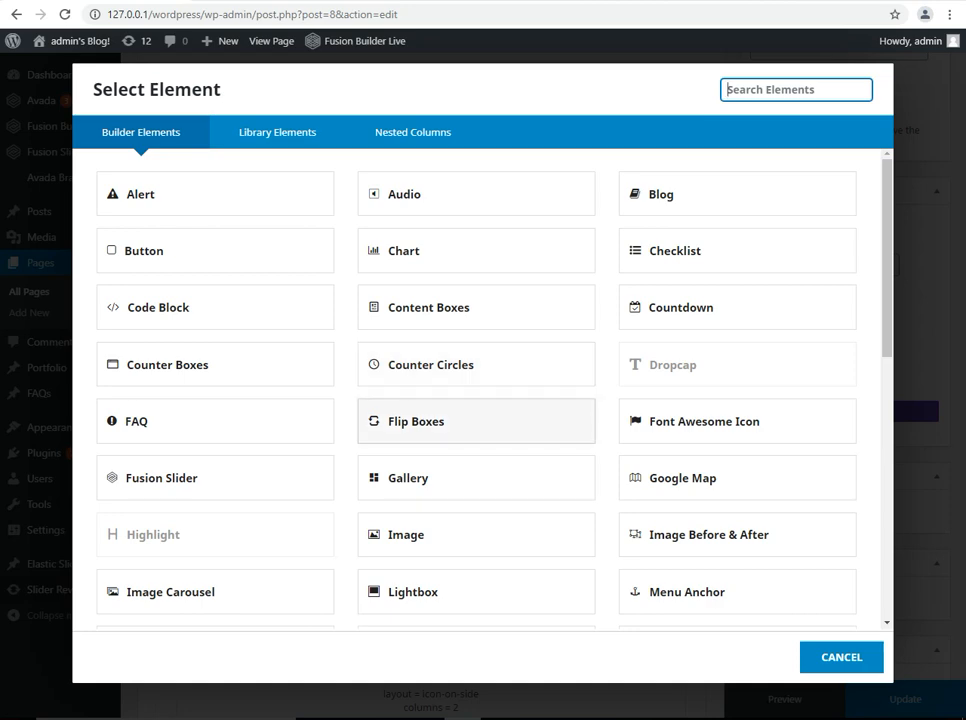
click(476, 421)
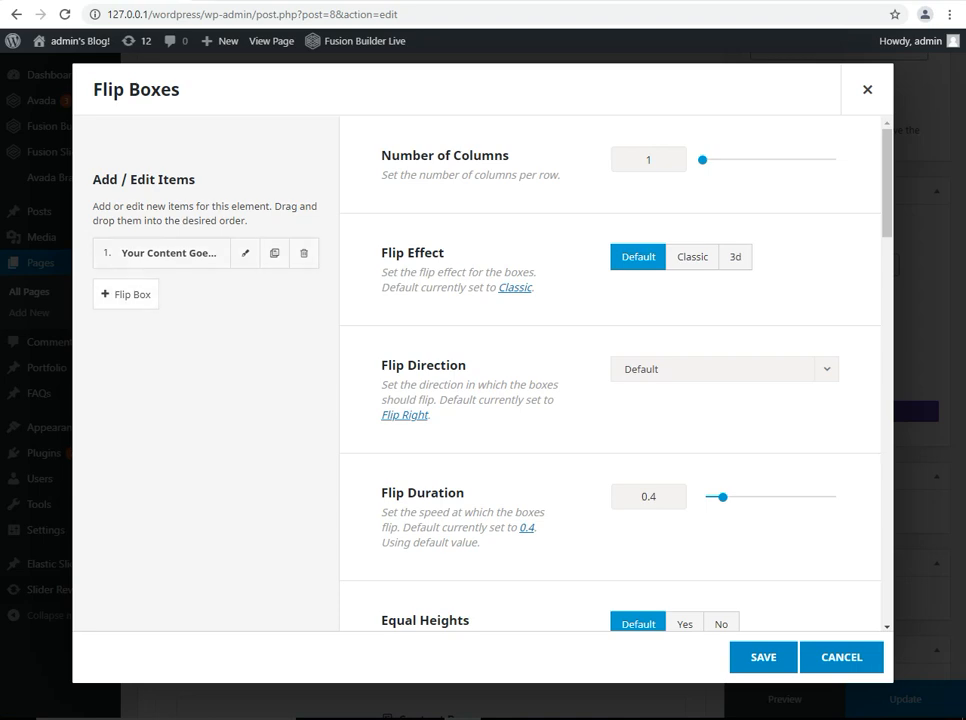
click(245, 253)
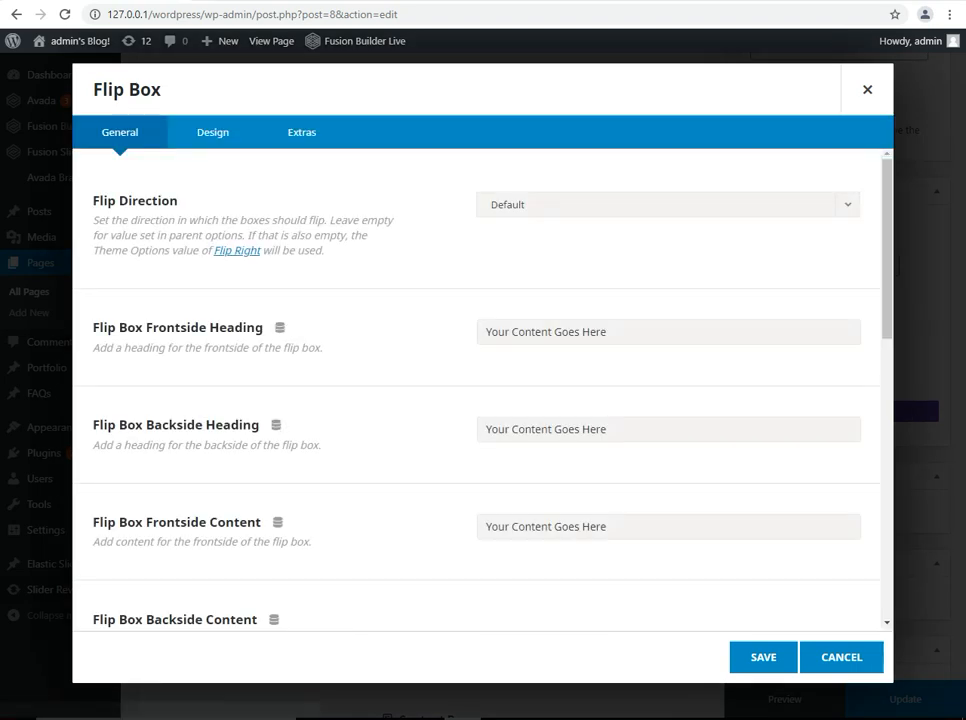
Set the flip box's frontside heading to "Well come to my life" and its backside heading to "Well come to my World"
click(560, 332)
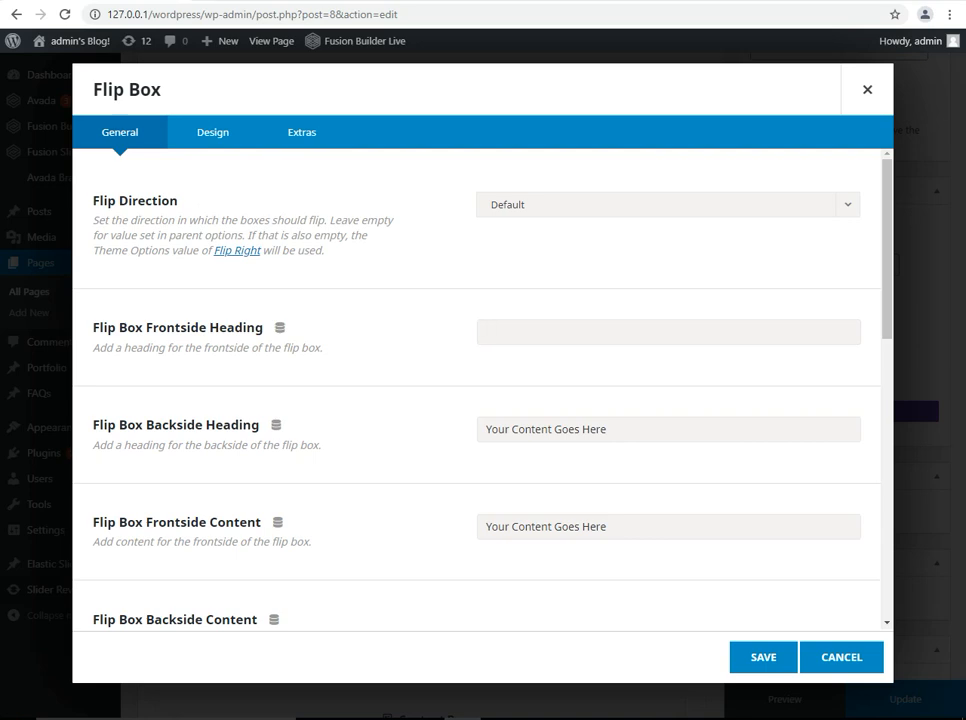
text(Well come to my life)
key(Tab)
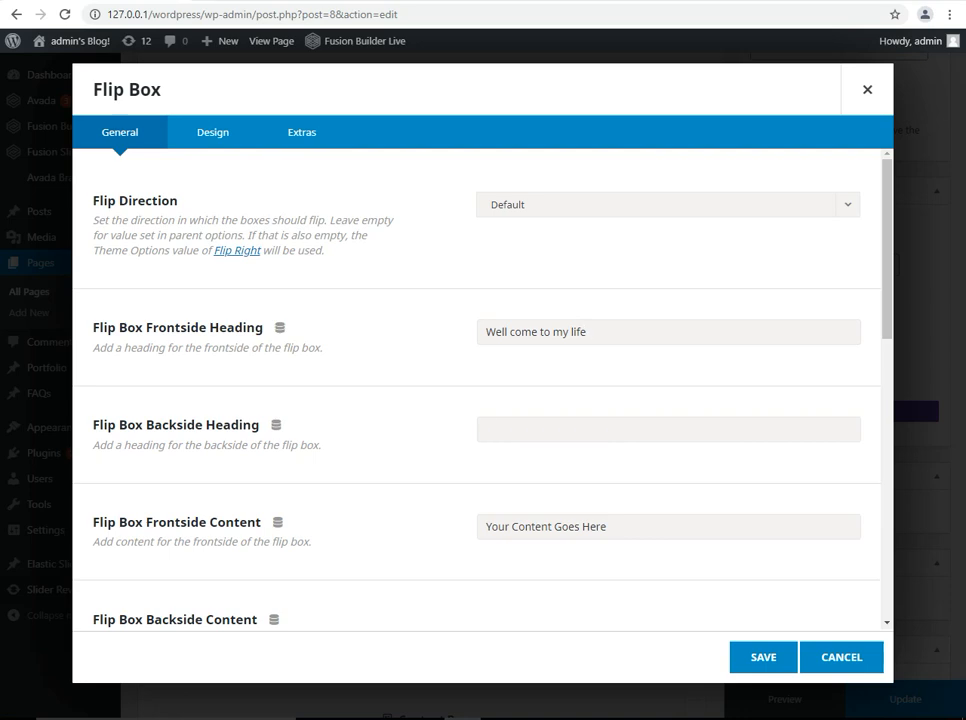
text(Well come to my World)
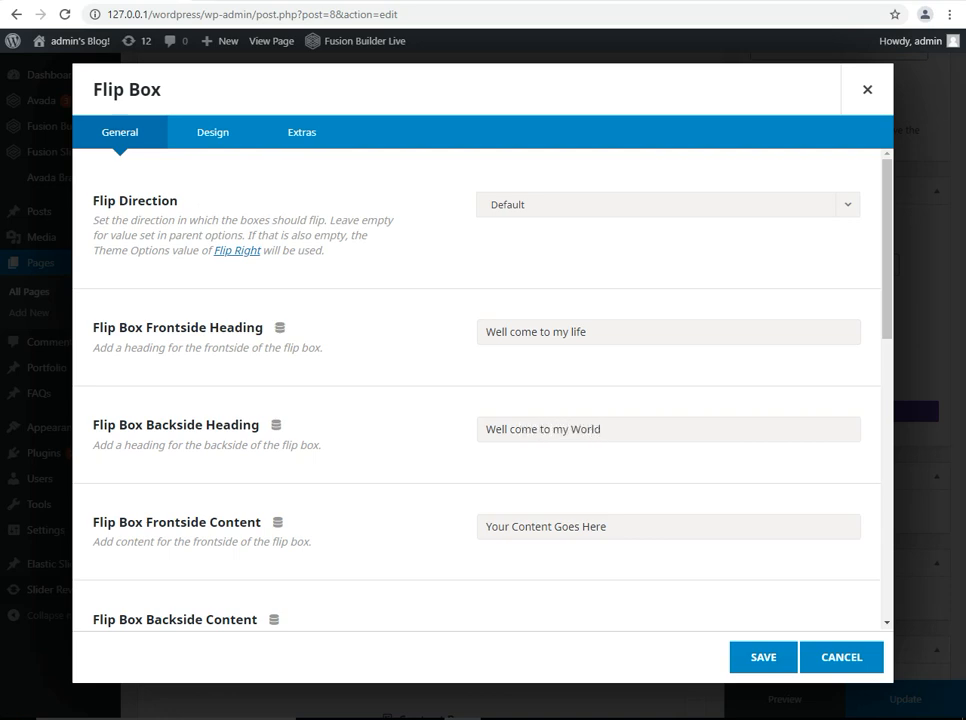
Replace the flip box's frontside content with "Well come to my countory"
scroll(476, 390, down, 1)
click(520, 452)
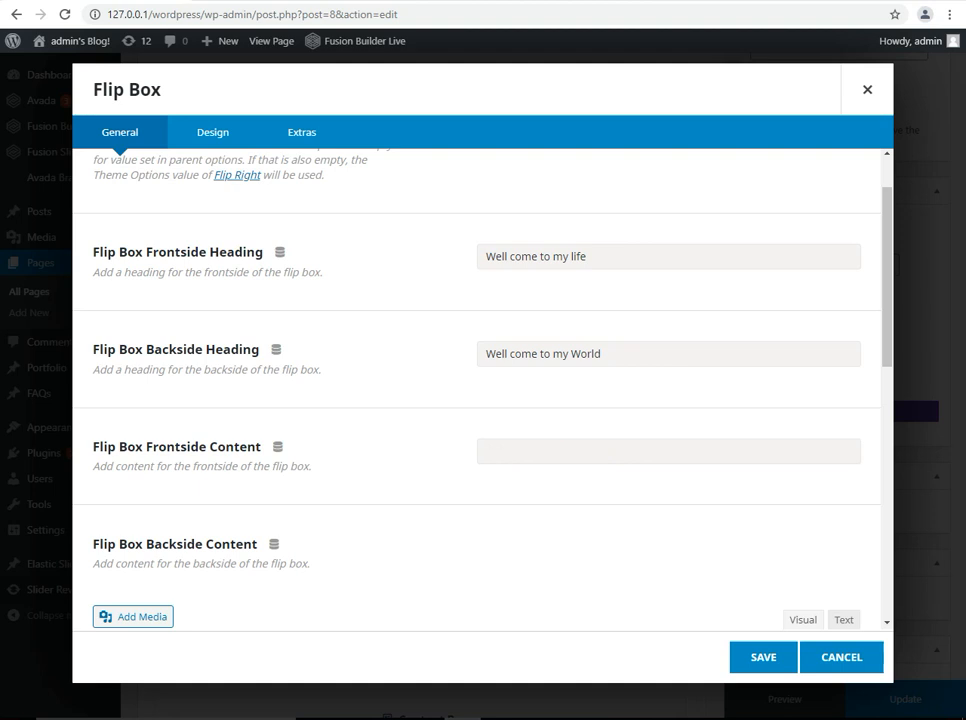
text(Well to t)
key(BackSpace)
key(BackSpace)
key(BackSpace)
key(BackSpace)
key(BackSpace)
text(come to my countory)
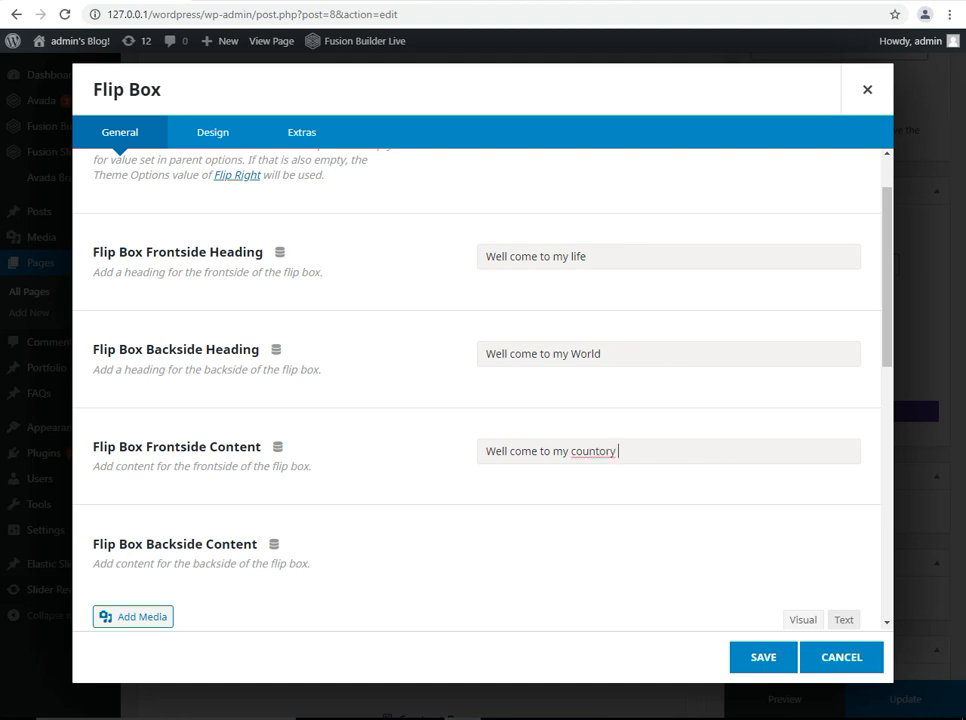
Correct "countory" to "country" in the frontside content and replace the backside content with "This is my life i well to you with my respect ."
right_click(595, 452)
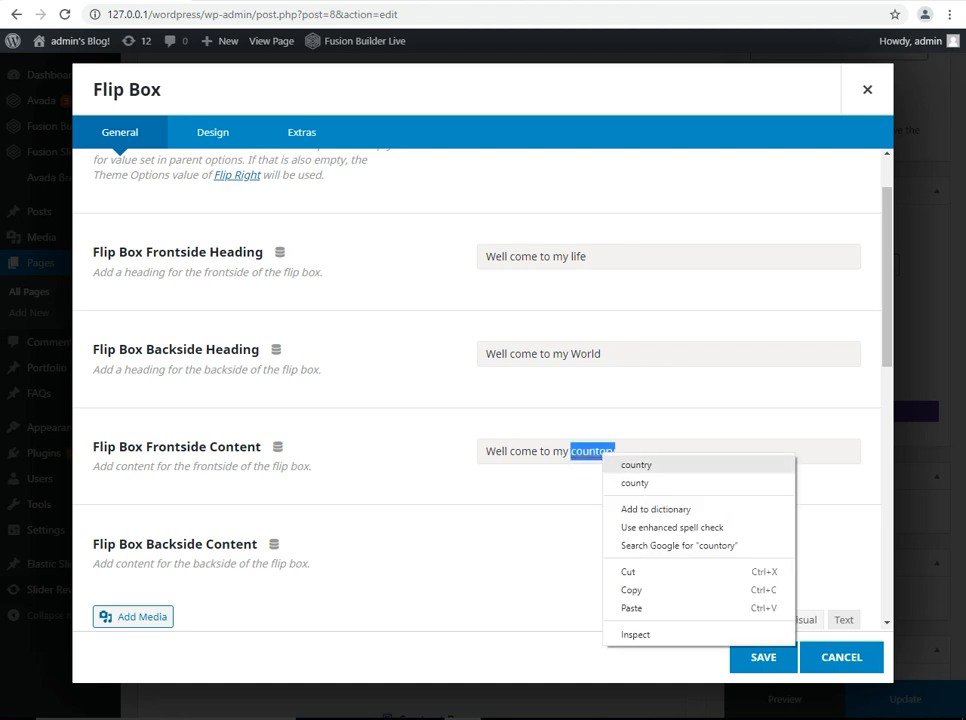
click(634, 463)
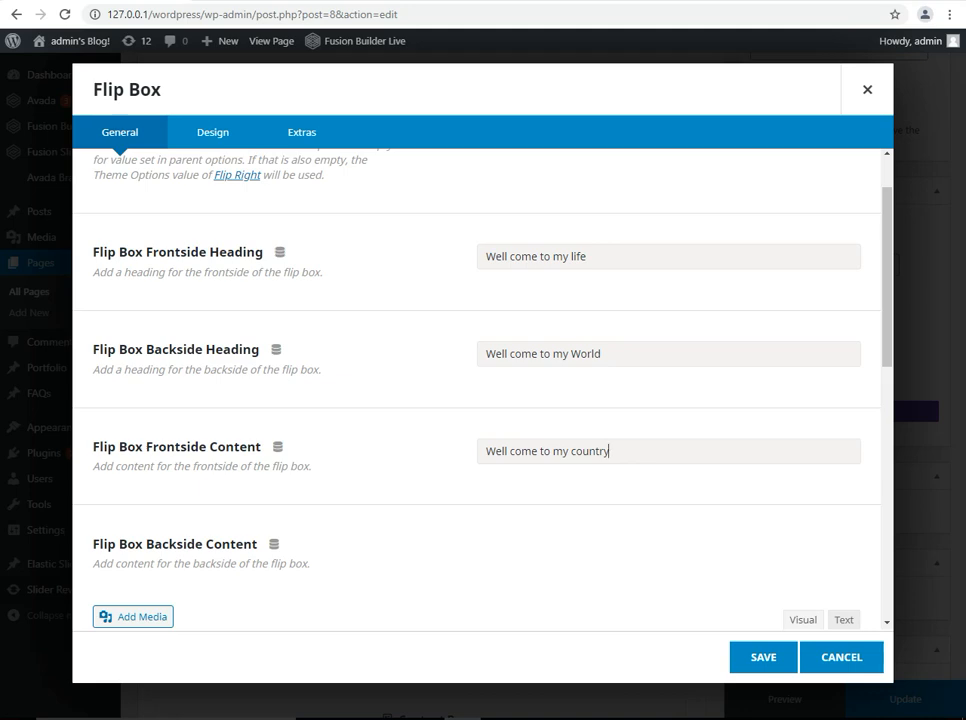
scroll(476, 390, down, 2)
scroll(476, 390, down, 1)
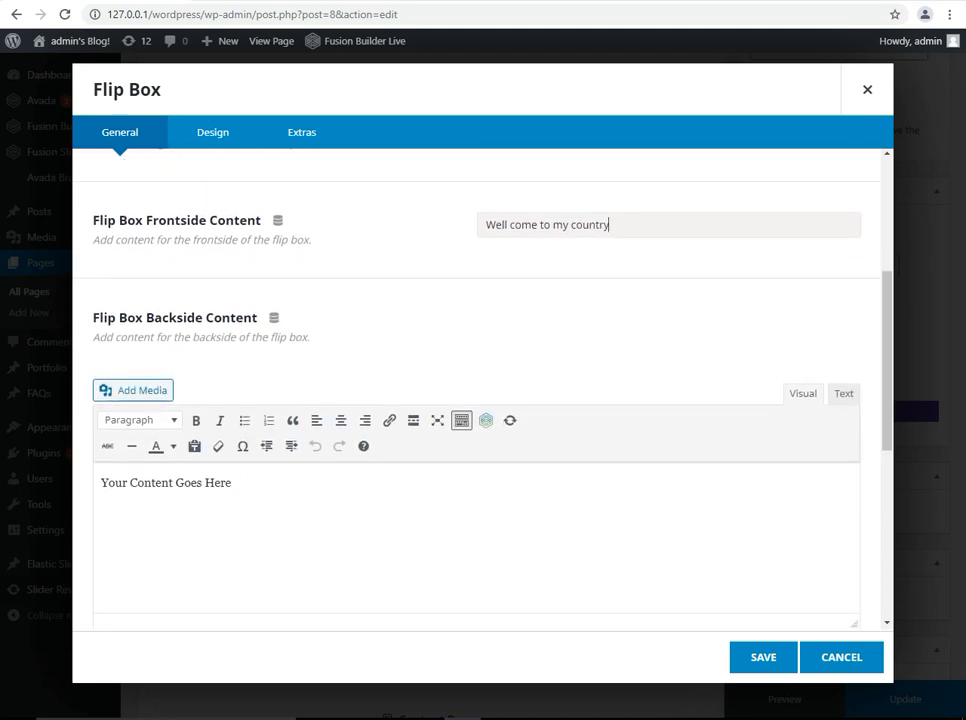
click(235, 483)
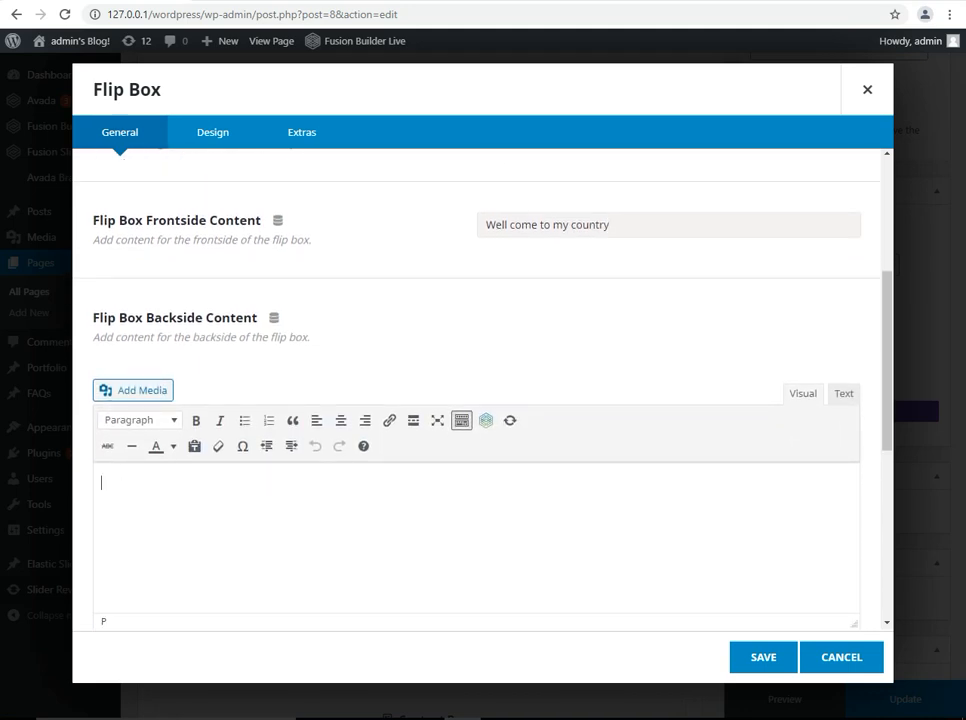
text(THis)
key(BackSpace)
key(BackSpace)
key(BackSpace)
text(his is my life i)
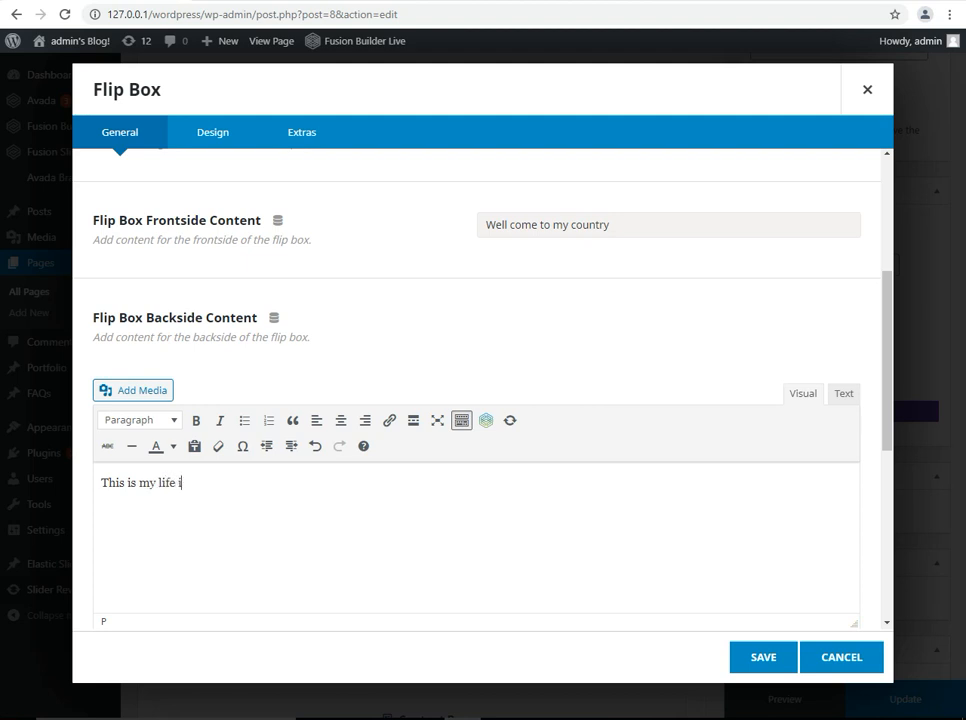
text( well to you with )
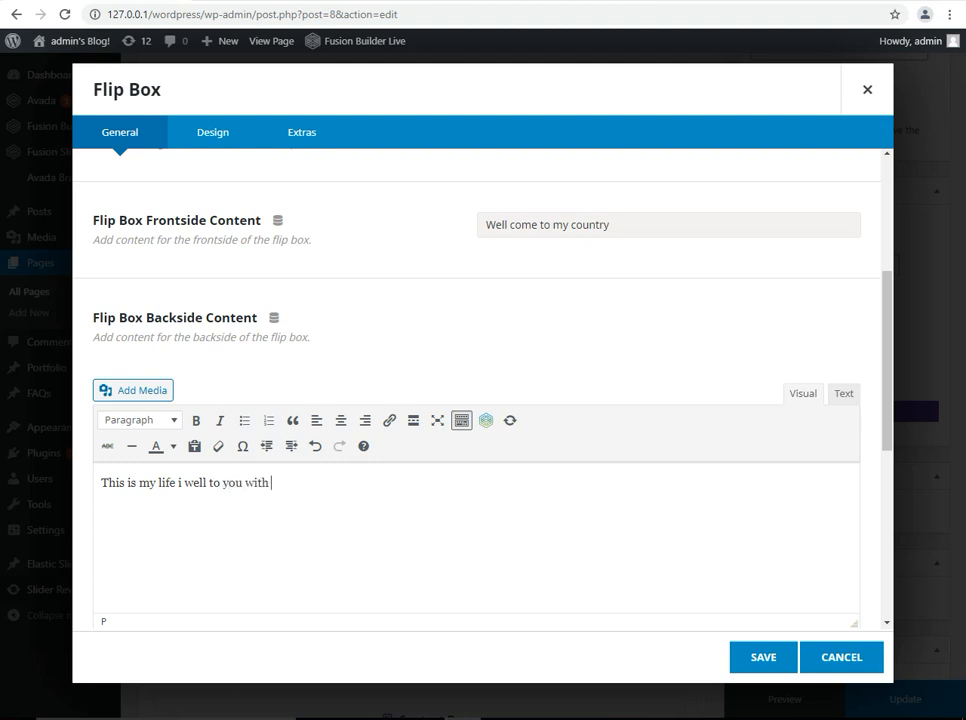
text(my respect .)
Choose the solid address book icon for the flip box and save the Flip Boxes element
scroll(476, 390, down, 4)
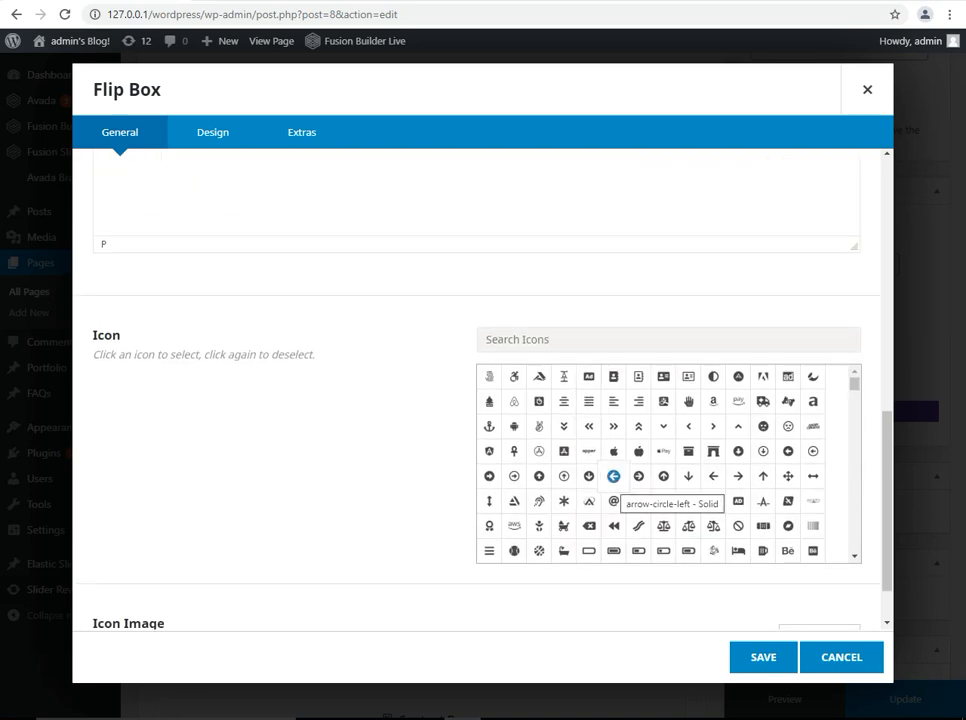
click(613, 376)
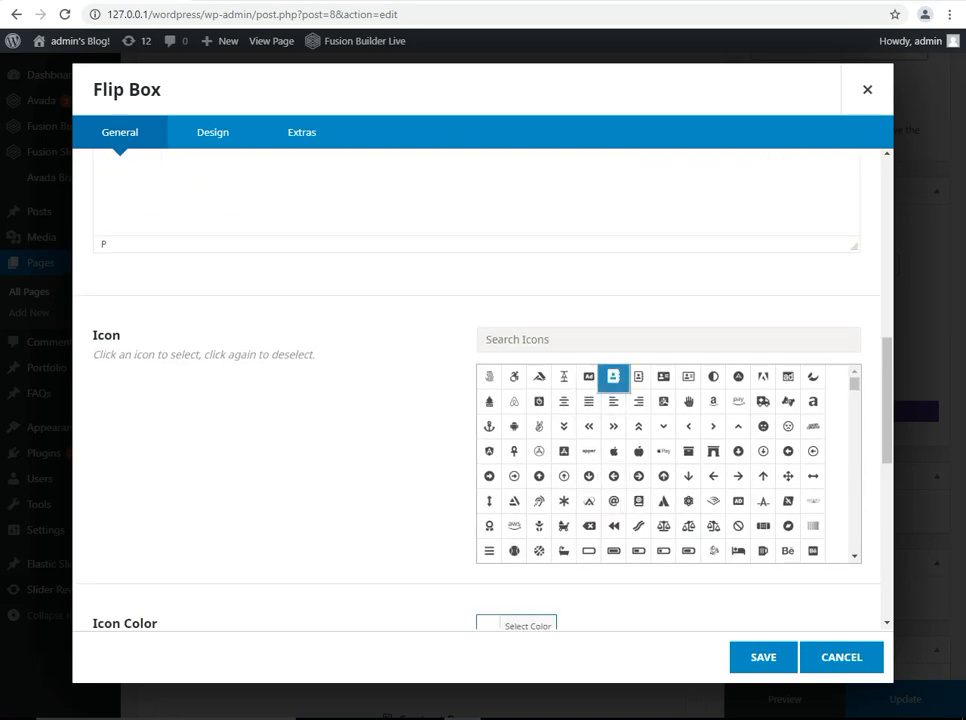
scroll(463, 285, down, 2)
scroll(476, 390, down, 2)
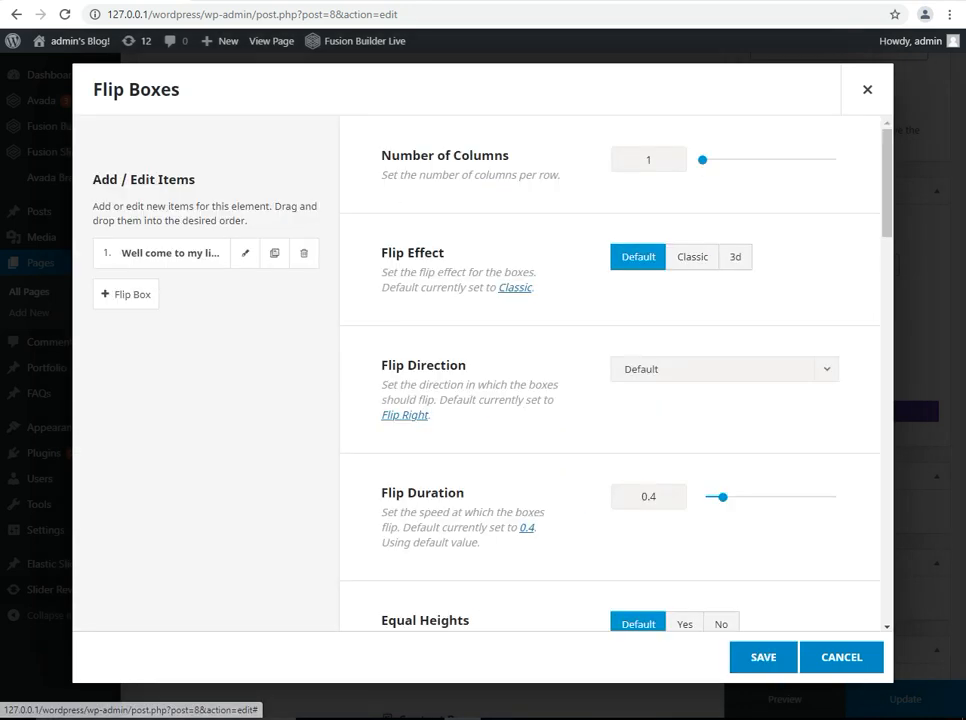
click(763, 657)
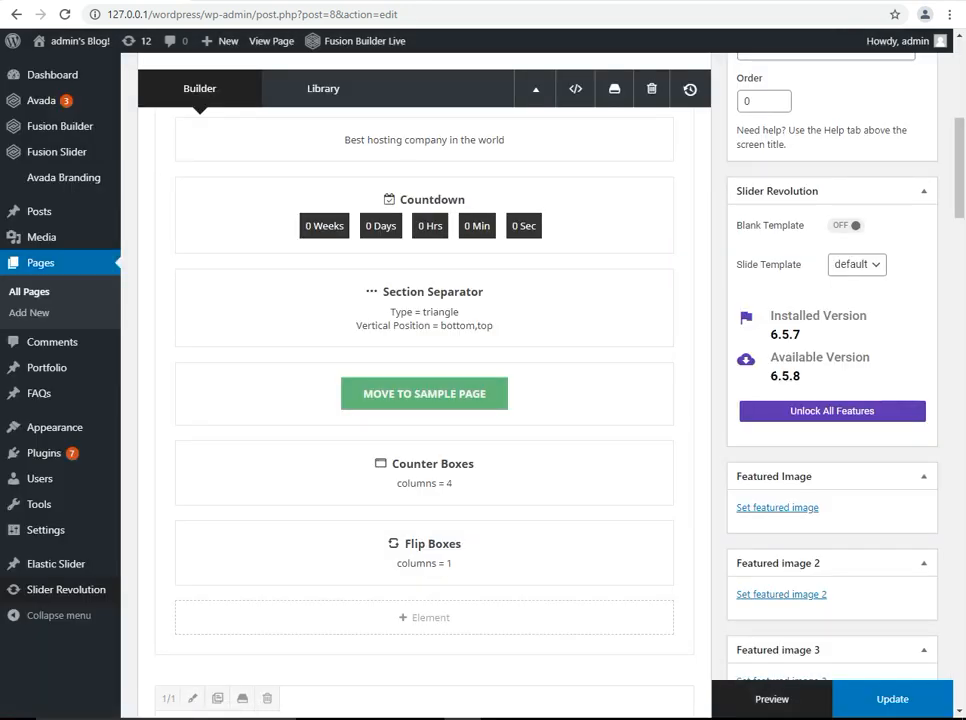
Update the page, check both sides of the flip box on the published Home page, and return to the page editor
click(892, 699)
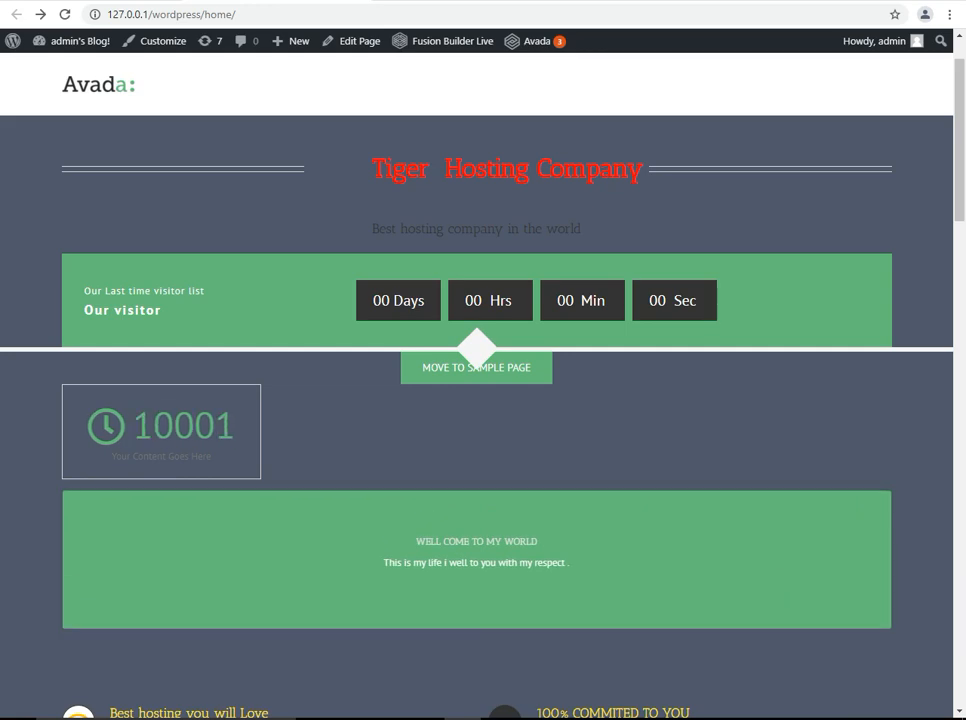
scroll(476, 400, down, 1)
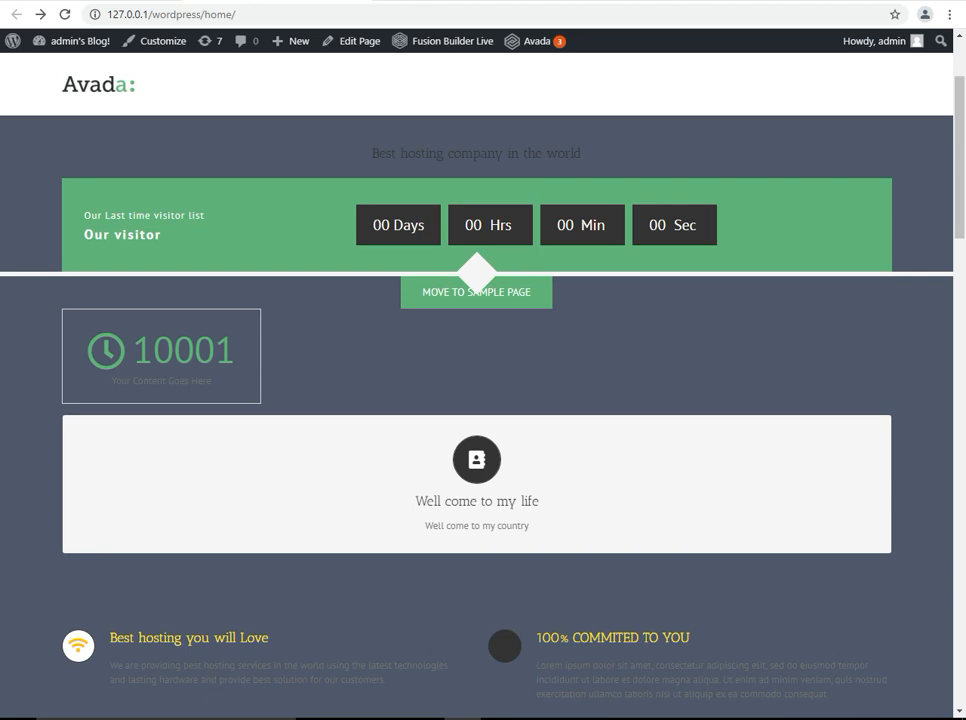
mouse_move(476, 484)
key(ctrl+Tab)
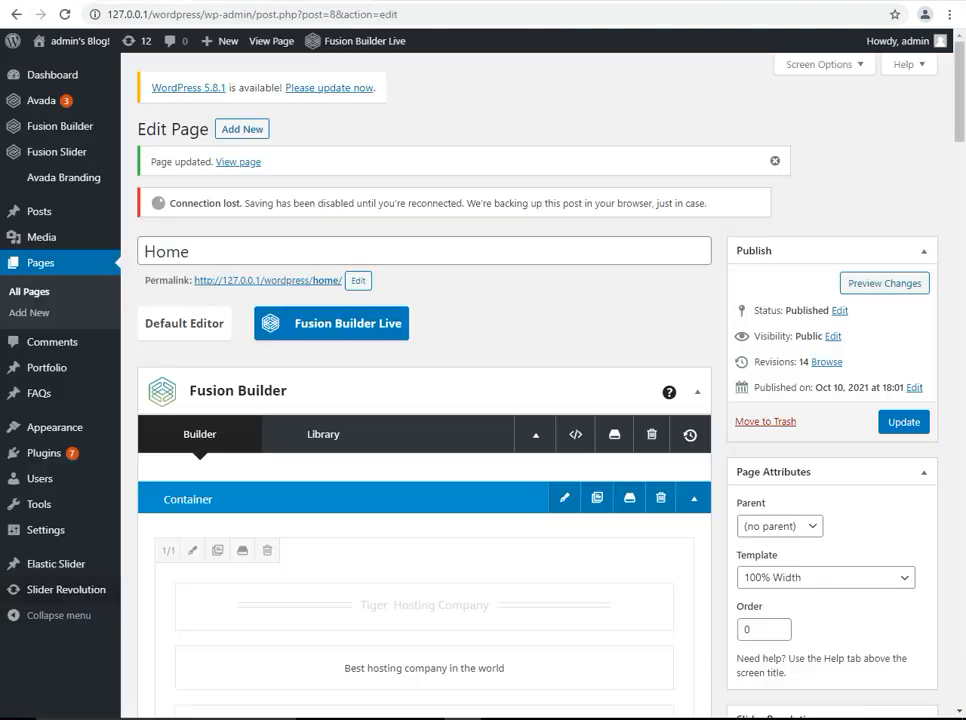
Reopen the first flip box of the Flip Boxes element, review its content and icon options, and close it without changes
scroll(424, 400, down, 6)
scroll(424, 478, down, 3)
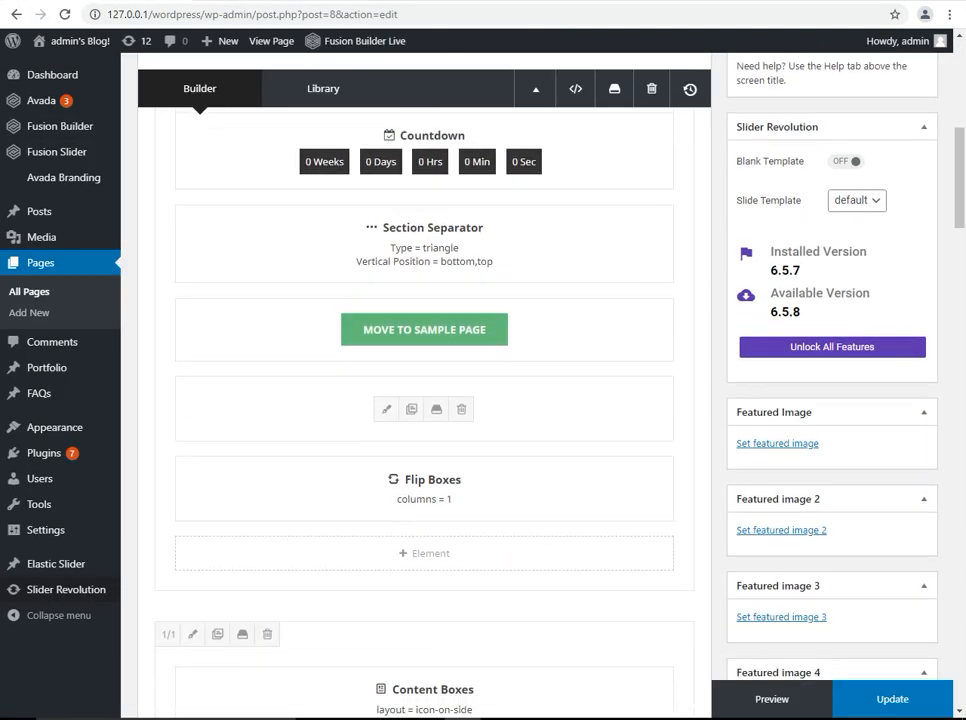
click(386, 477)
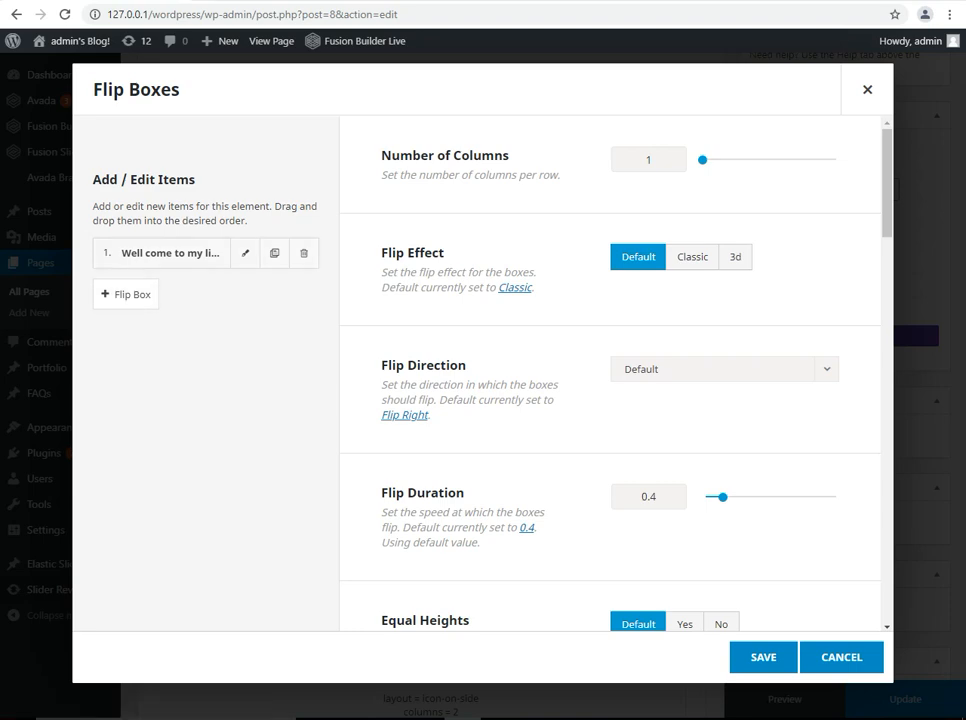
click(245, 253)
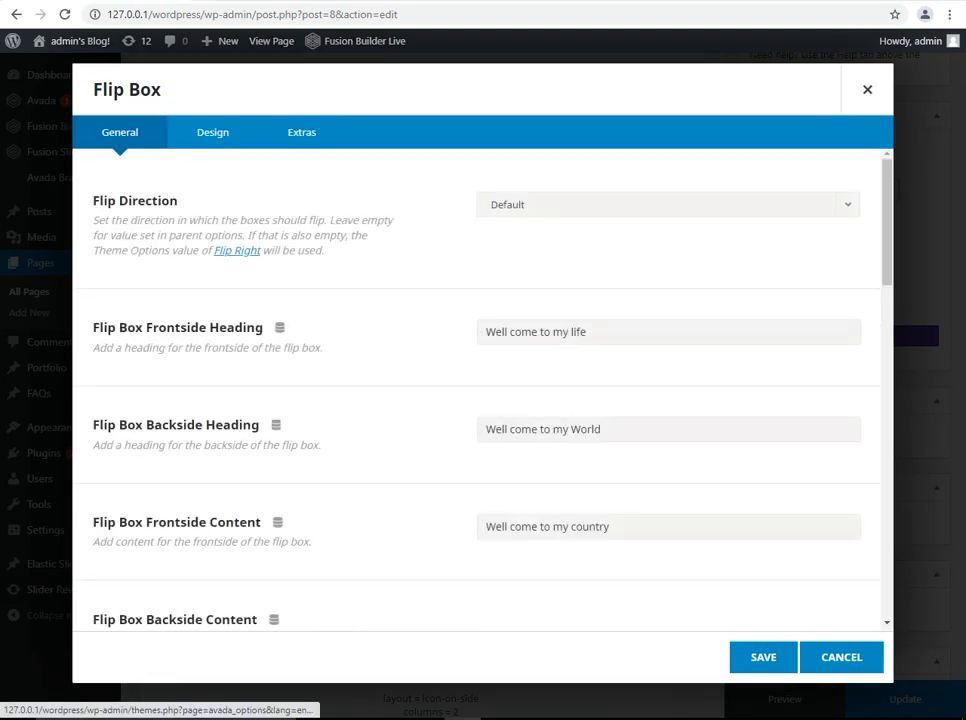
scroll(476, 390, down, 1)
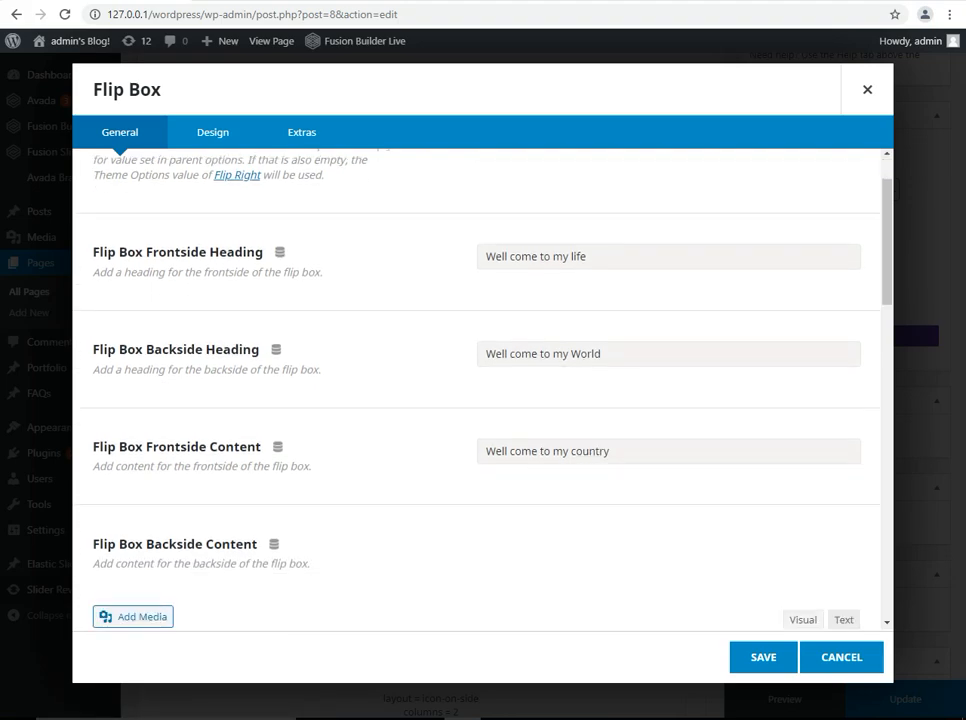
scroll(476, 390, down, 10)
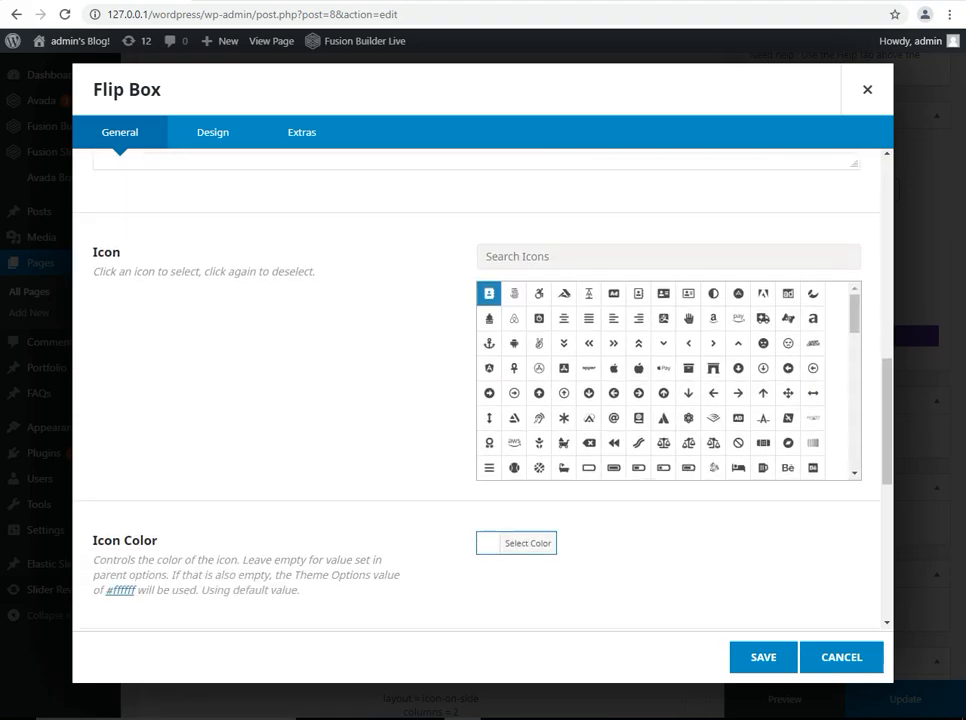
scroll(476, 390, down, 2)
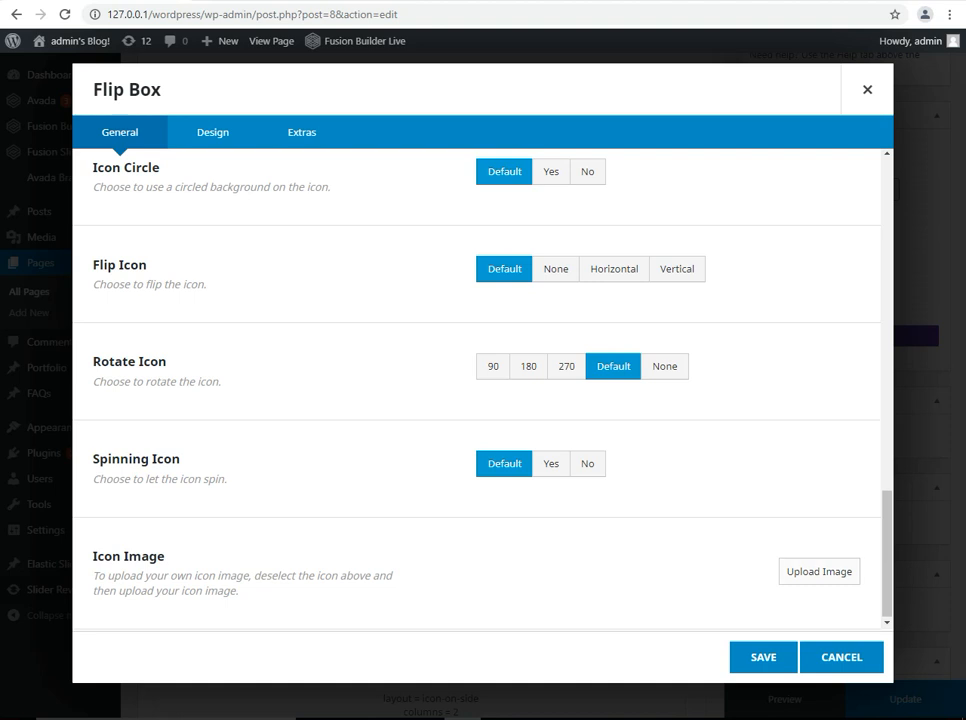
click(841, 657)
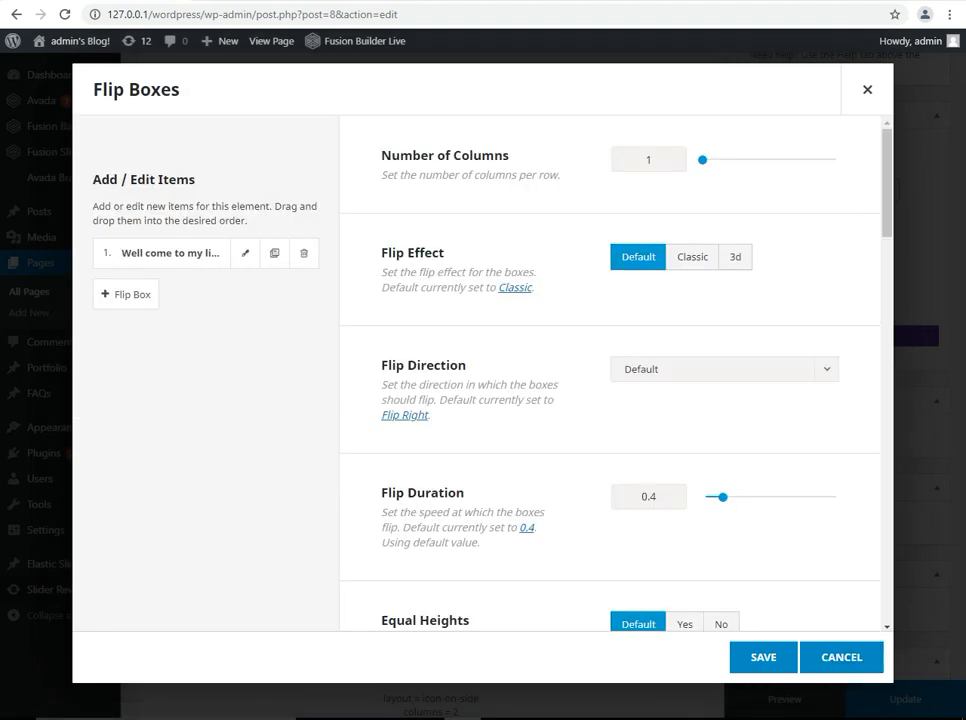
click(841, 657)
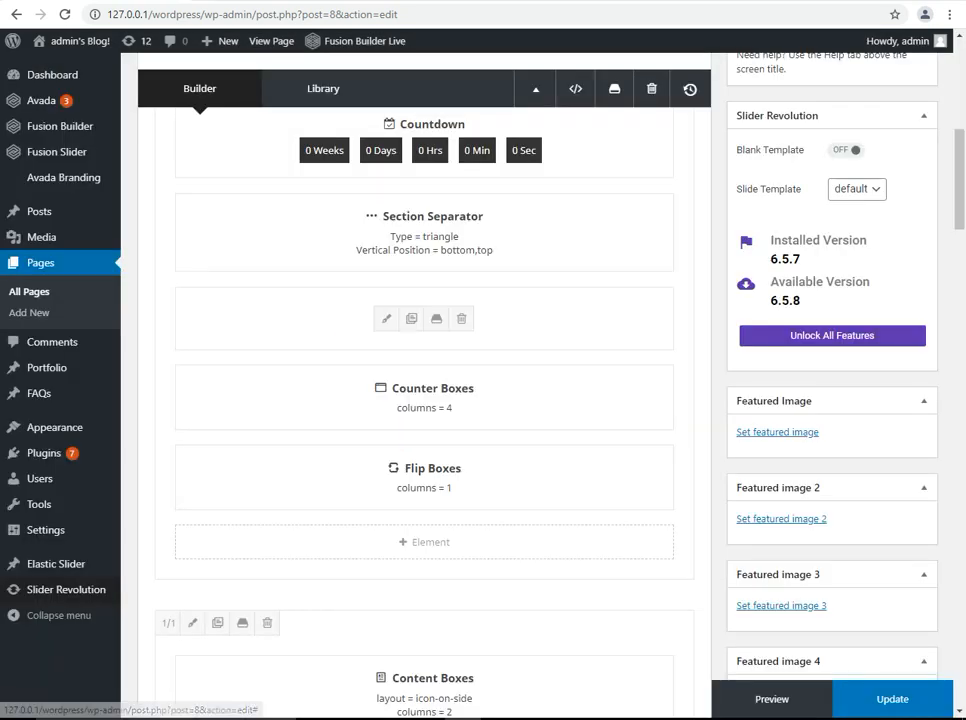
Add a Pricing Table element with its default options below the Flip Boxes and update the page
scroll(425, 390, down, 3)
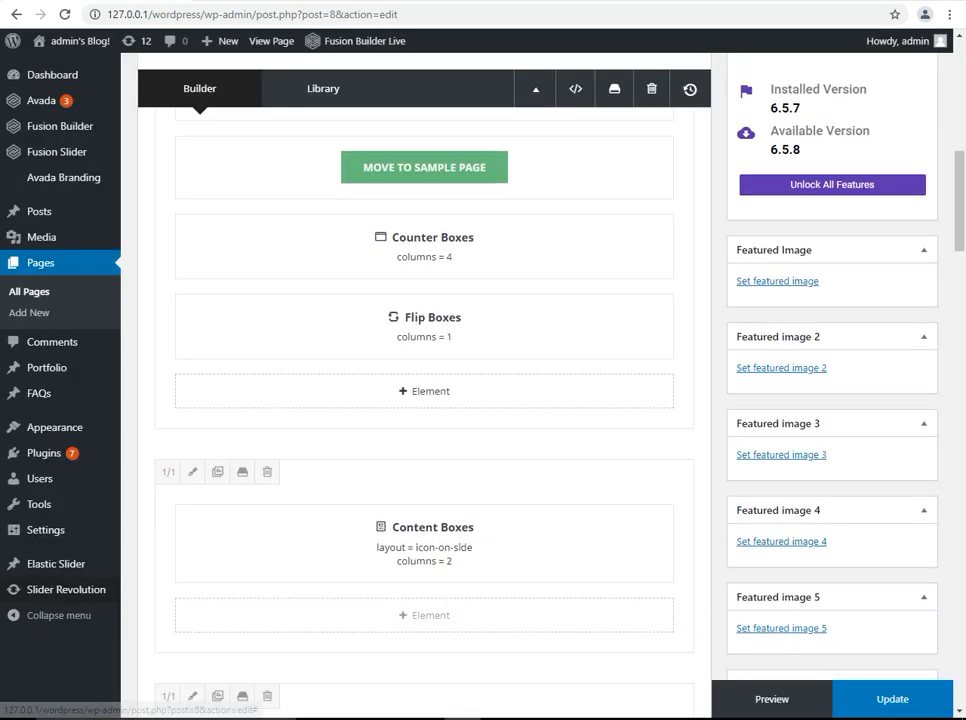
click(425, 390)
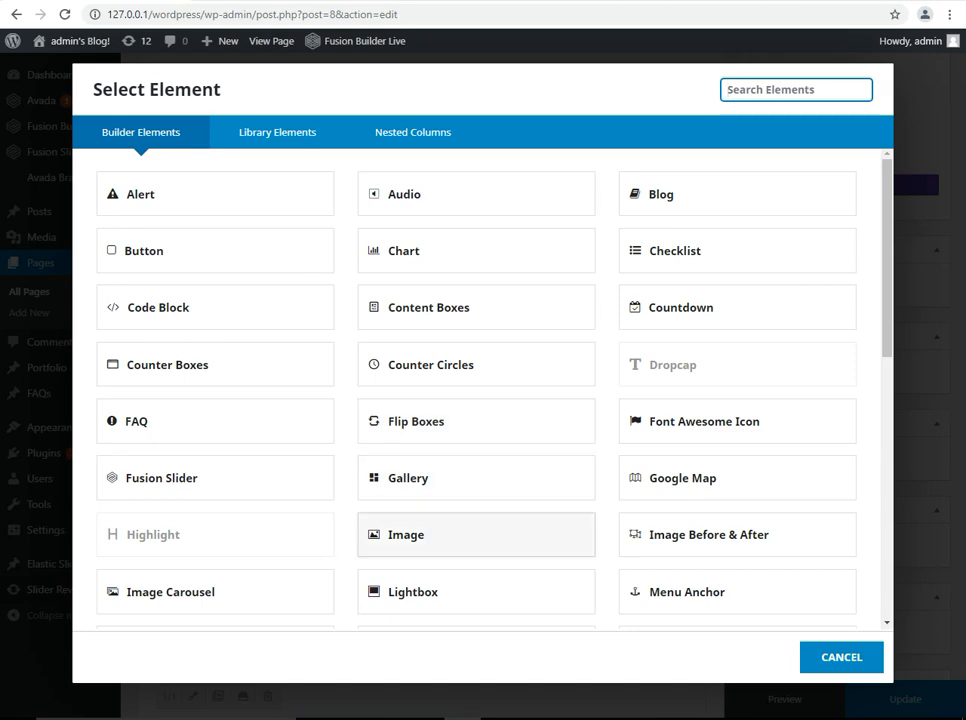
scroll(476, 525, down, 1)
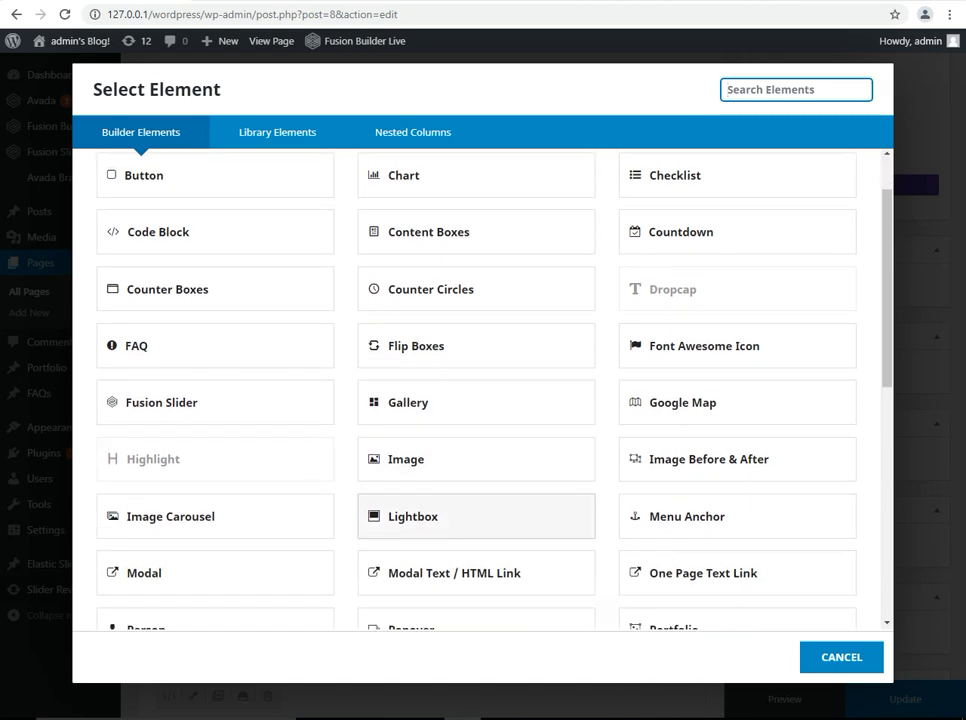
scroll(476, 516, down, 2)
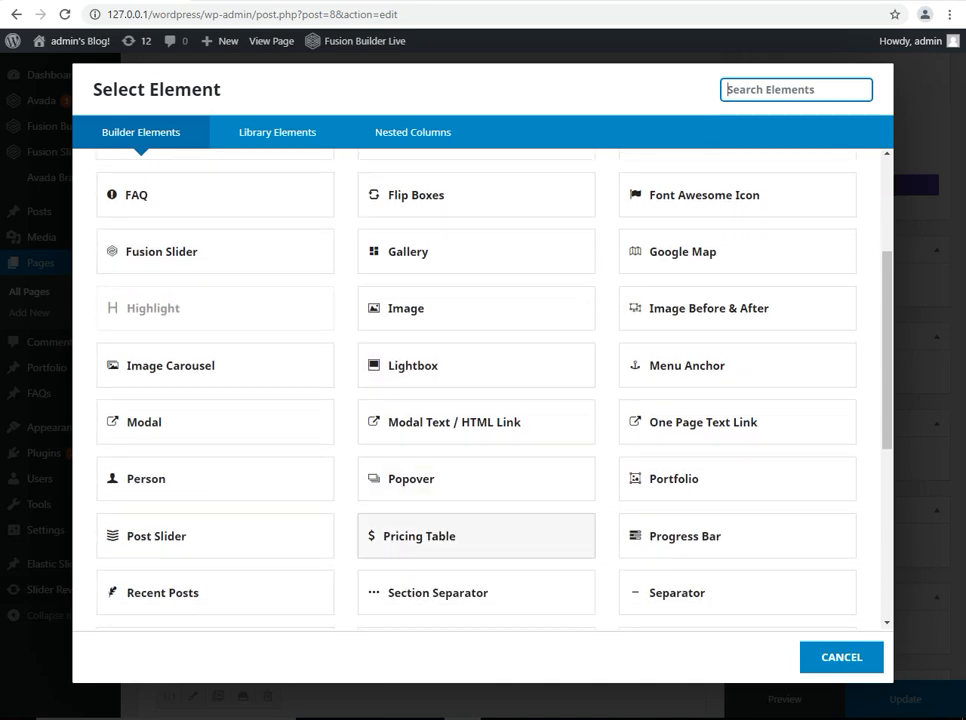
click(440, 536)
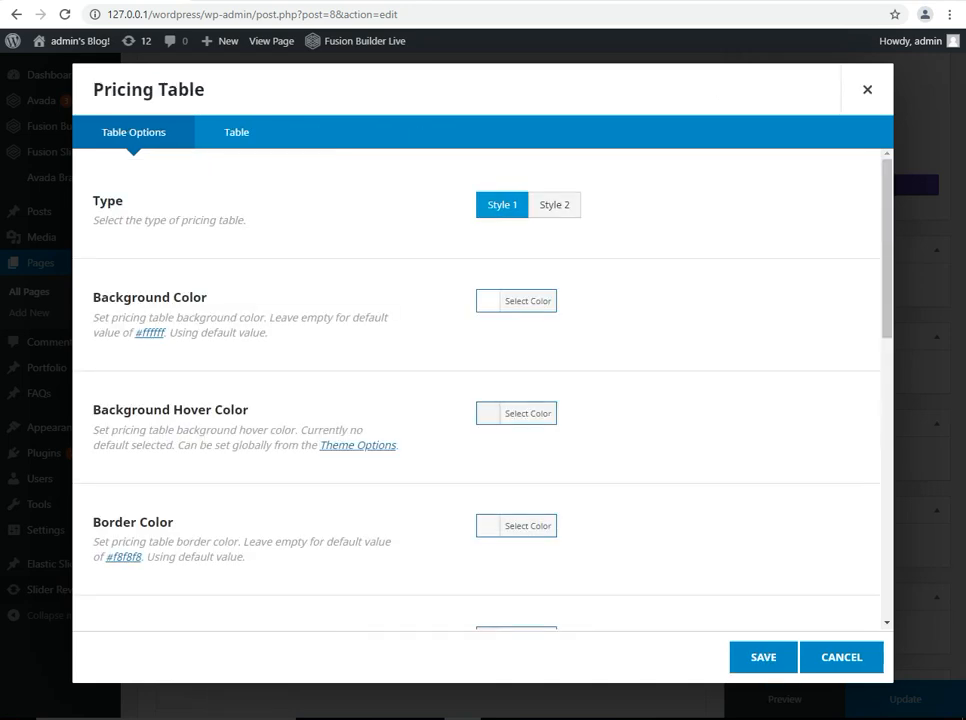
scroll(476, 390, down, 5)
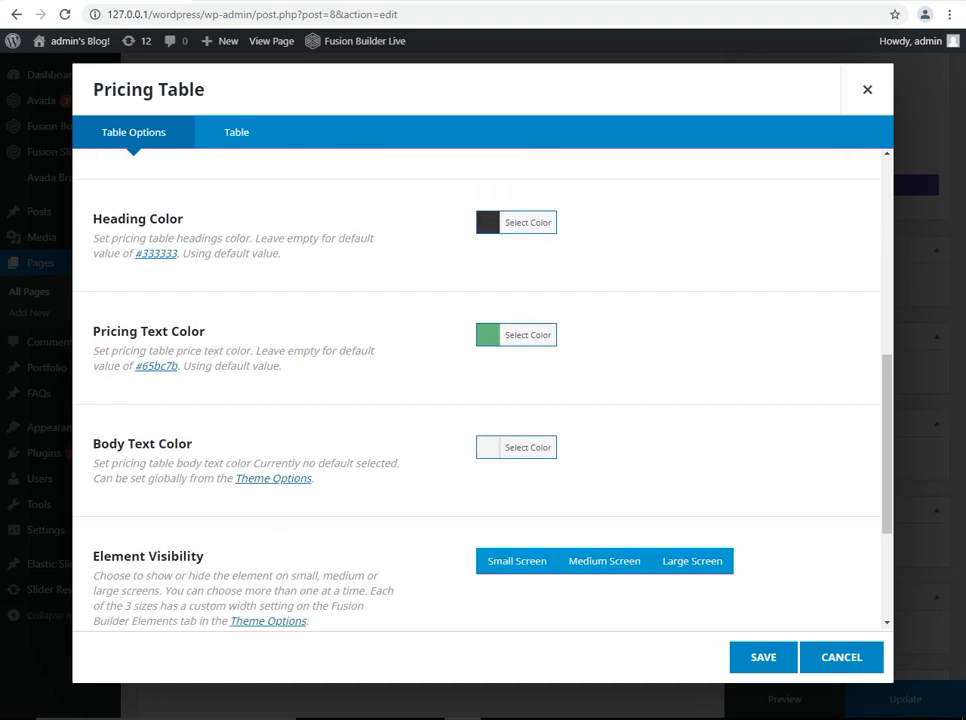
scroll(476, 390, down, 3)
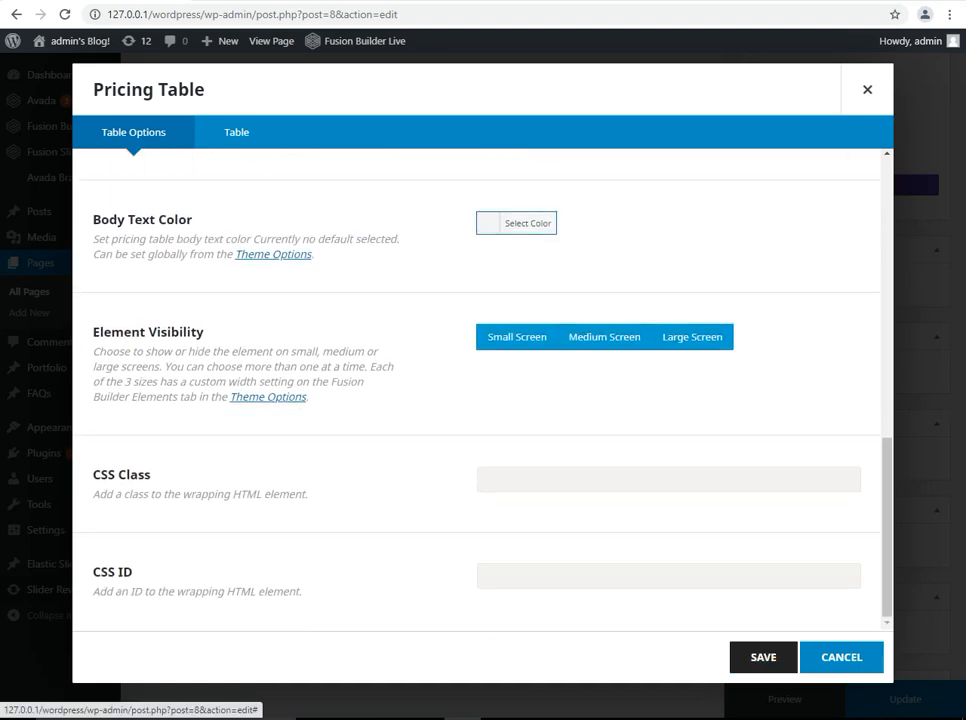
click(763, 657)
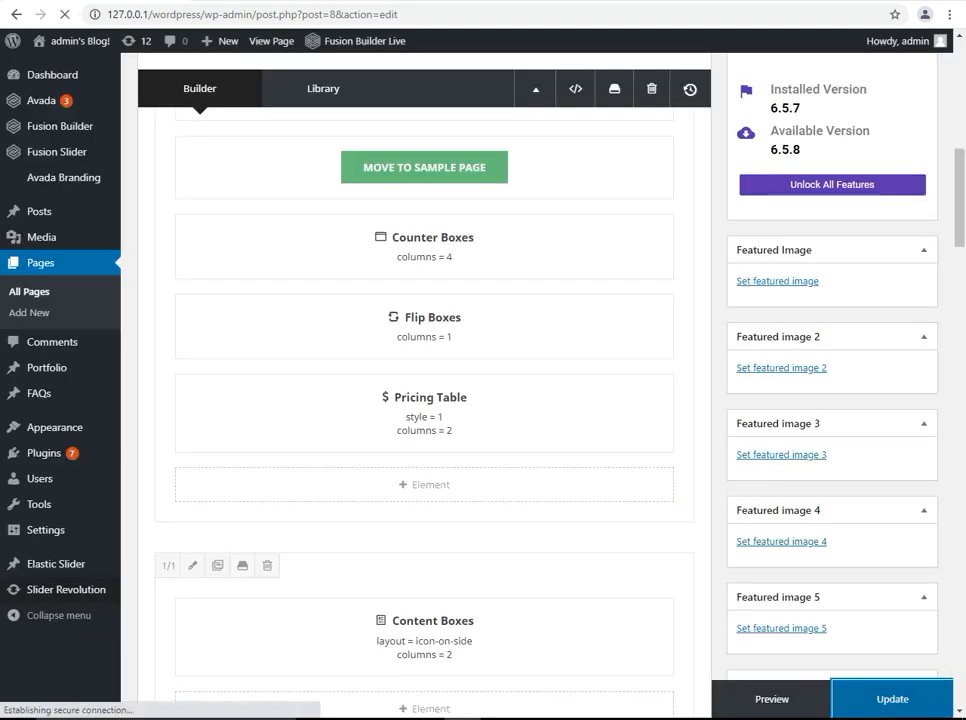
Check the pricing table on the reloaded published Home page and return to the page editor
scroll(476, 400, up, 1)
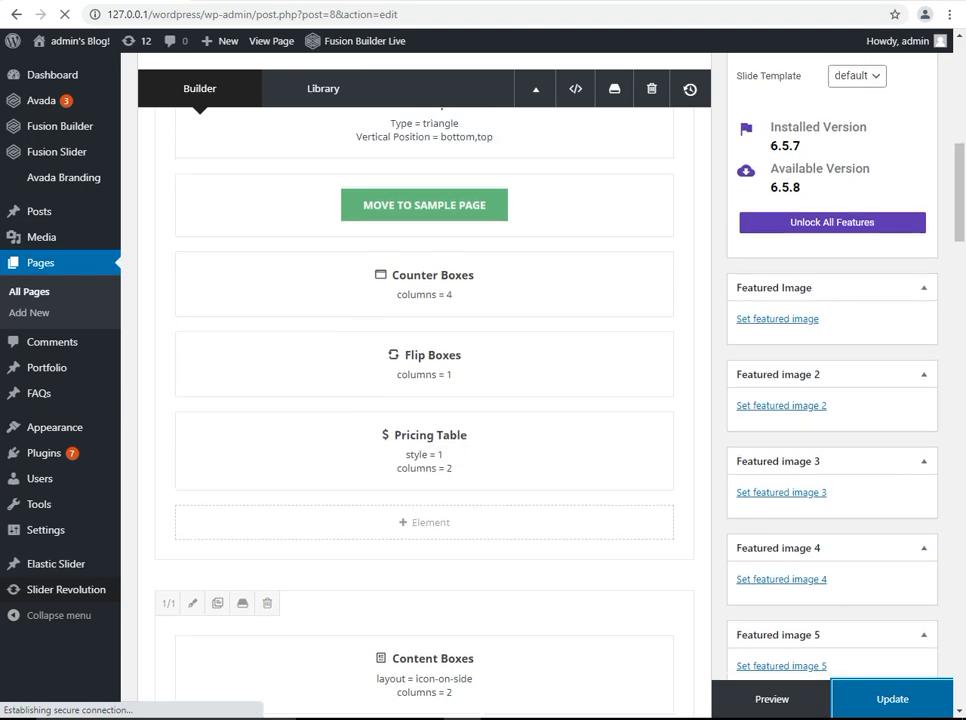
scroll(476, 400, up, 1)
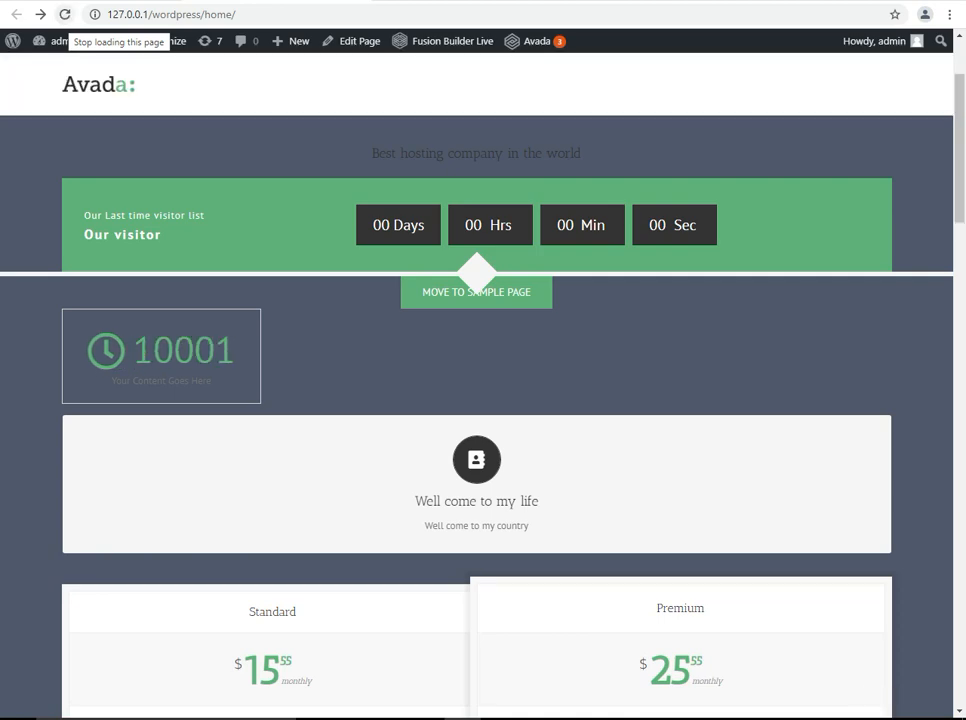
scroll(476, 400, down, 3)
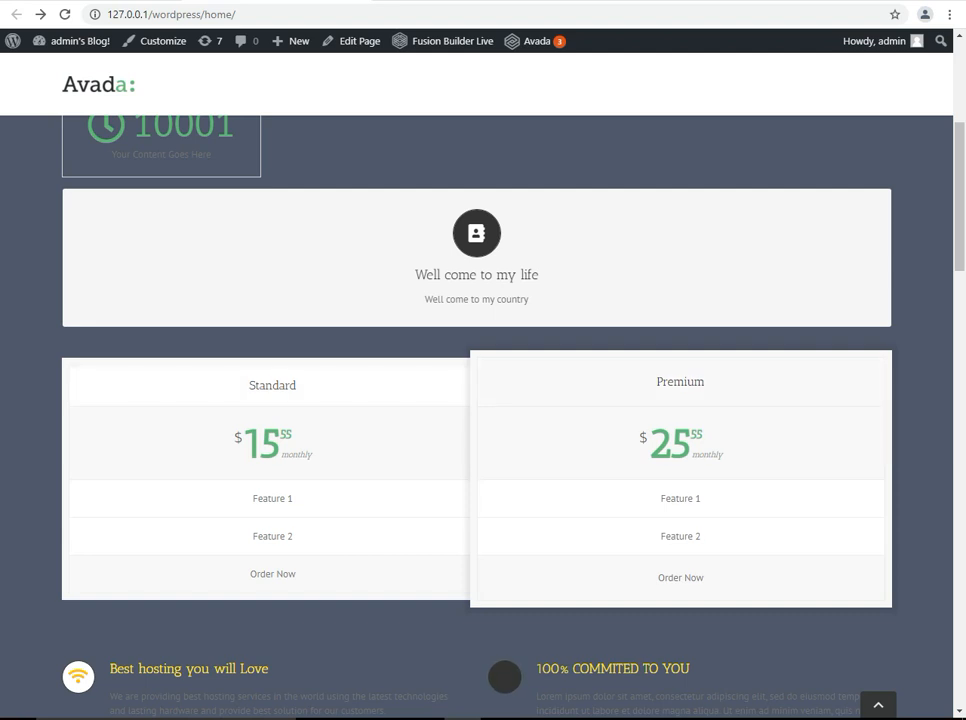
click(78, 2)
Duplicate the Pricing Table element below the Flip Boxes
scroll(425, 400, down, 1)
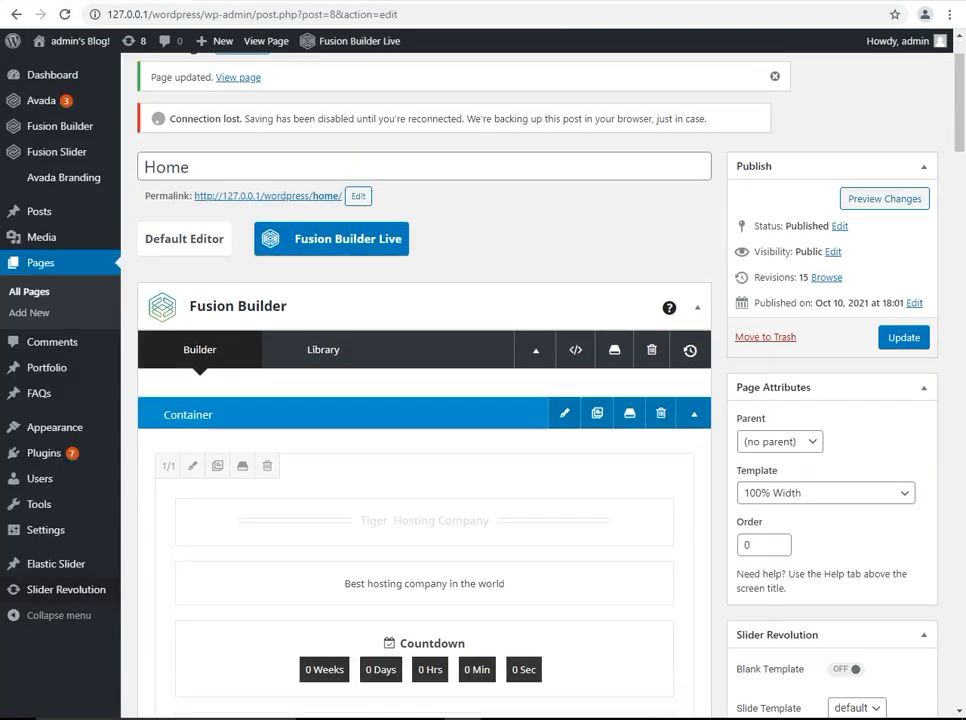
scroll(425, 400, down, 6)
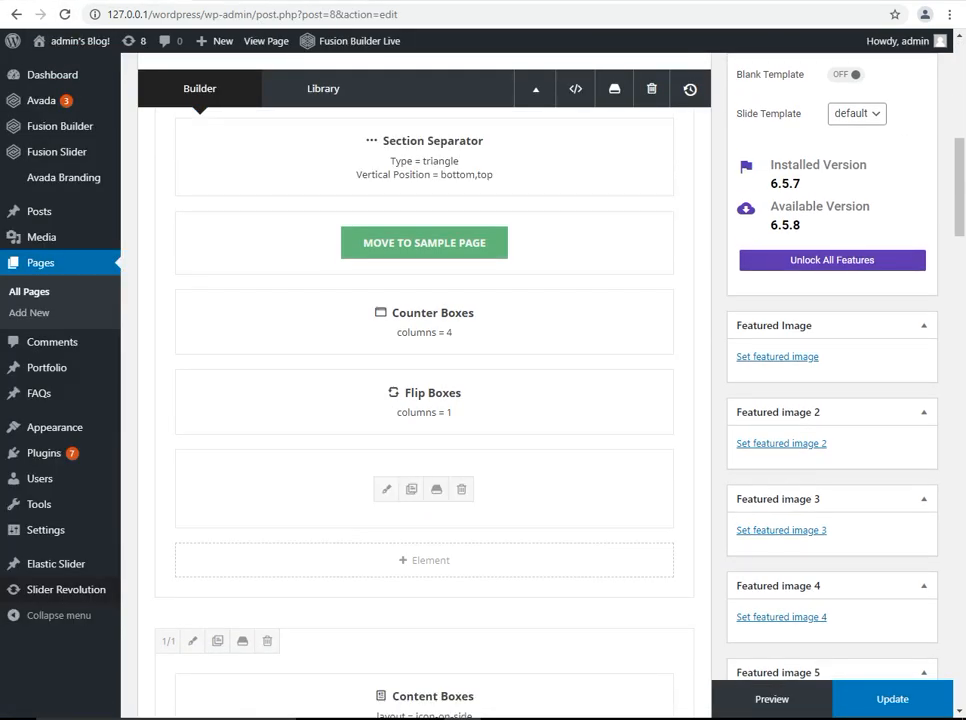
click(411, 489)
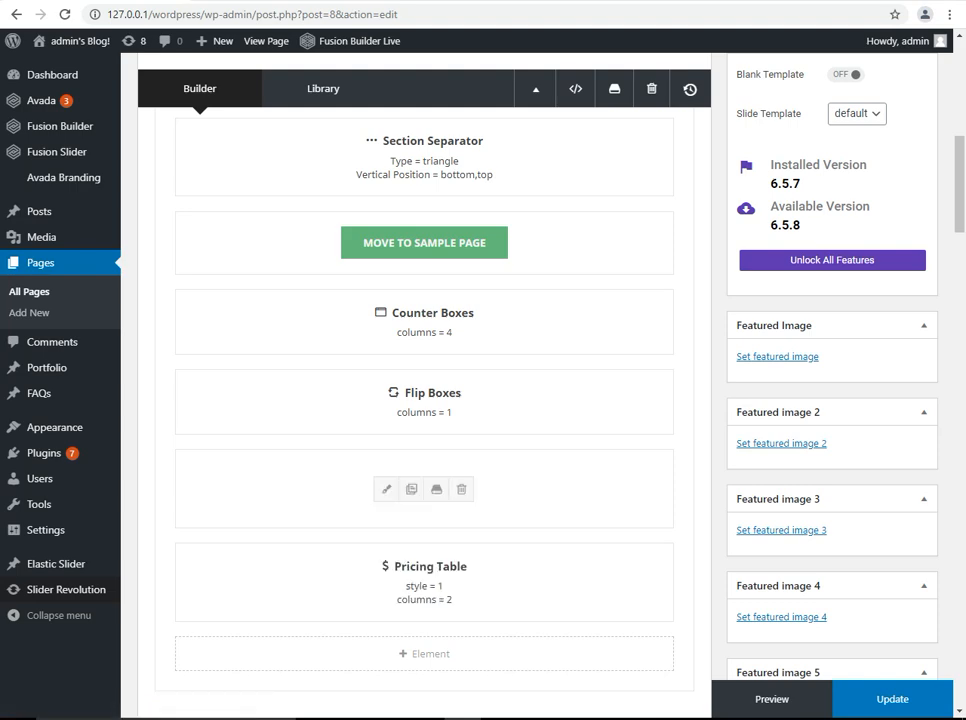
Set the type of the second Pricing Table element to Style 2, save it and update the page
click(385, 582)
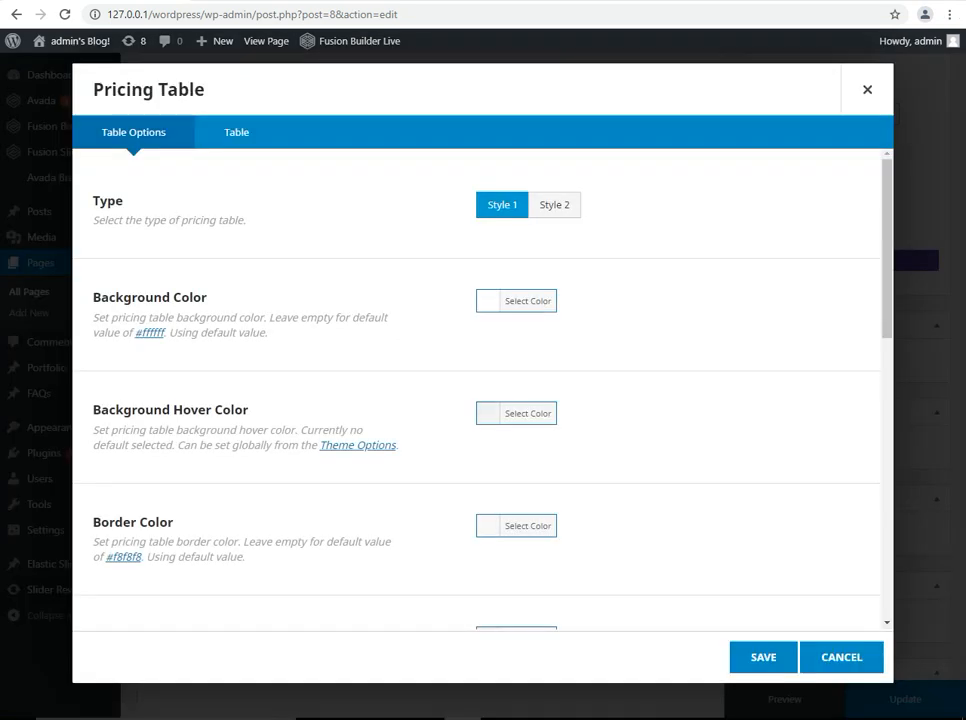
click(554, 205)
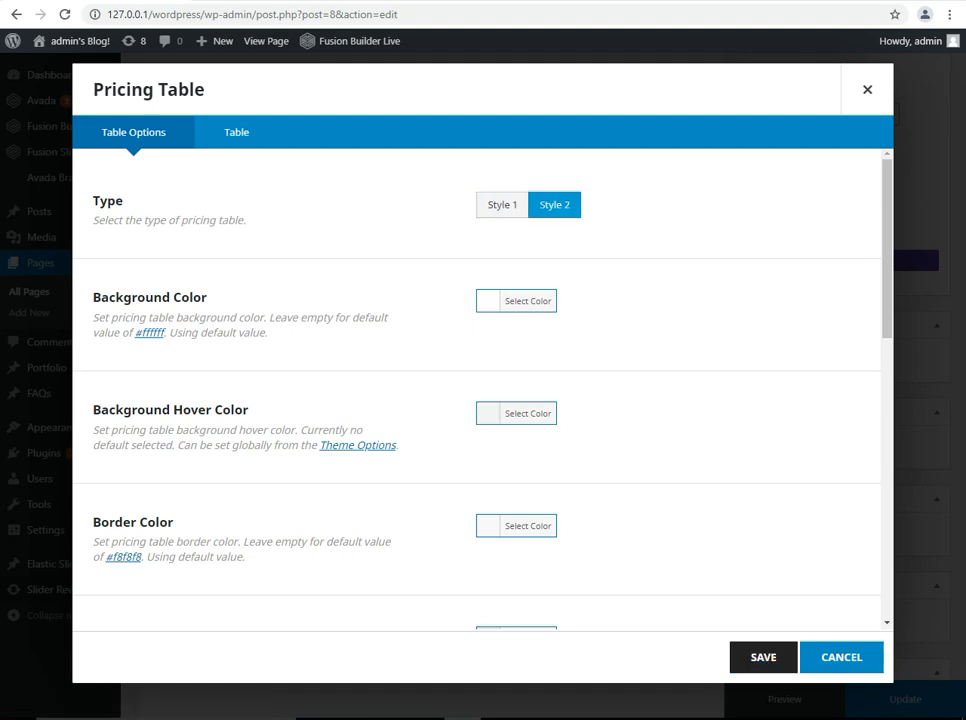
click(763, 657)
click(892, 699)
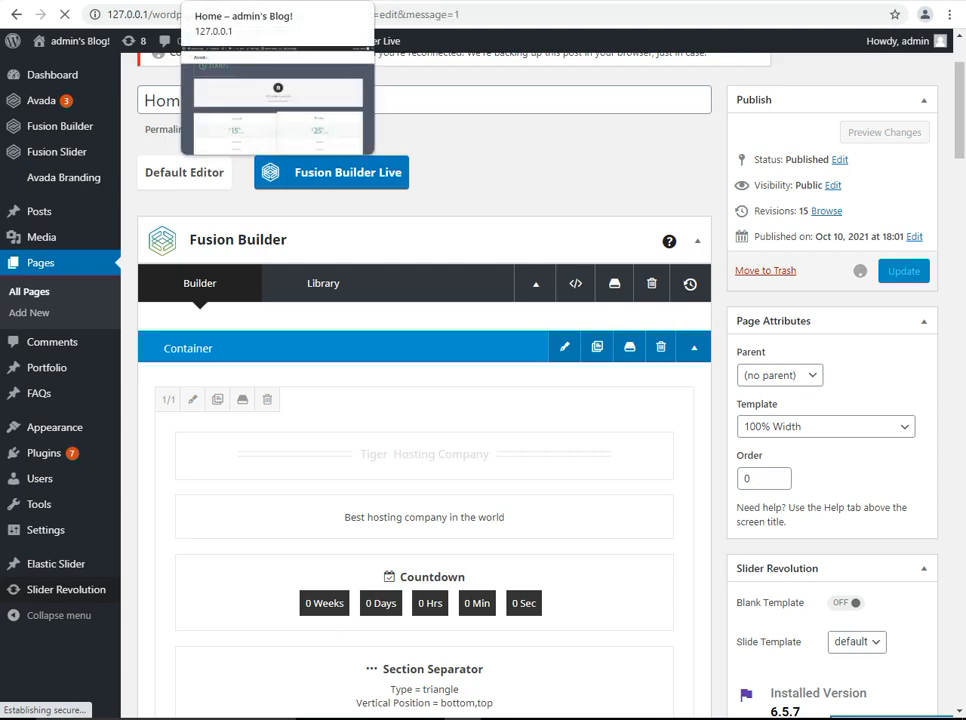
Reload the published Home page, compare the two pricing tables and return to the page editor
click(250, 1)
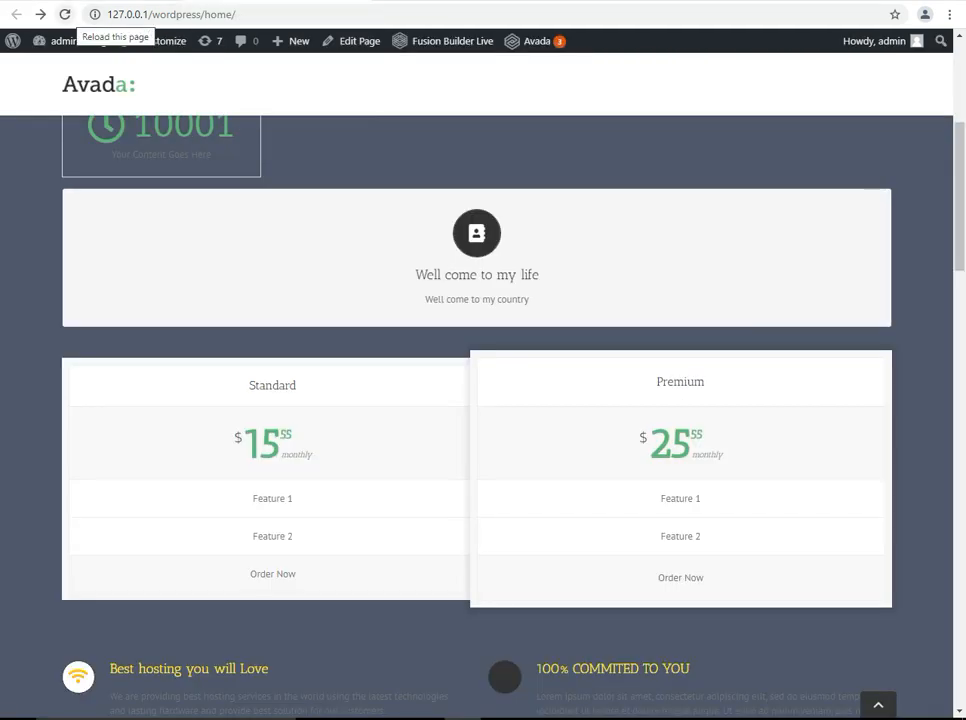
click(64, 14)
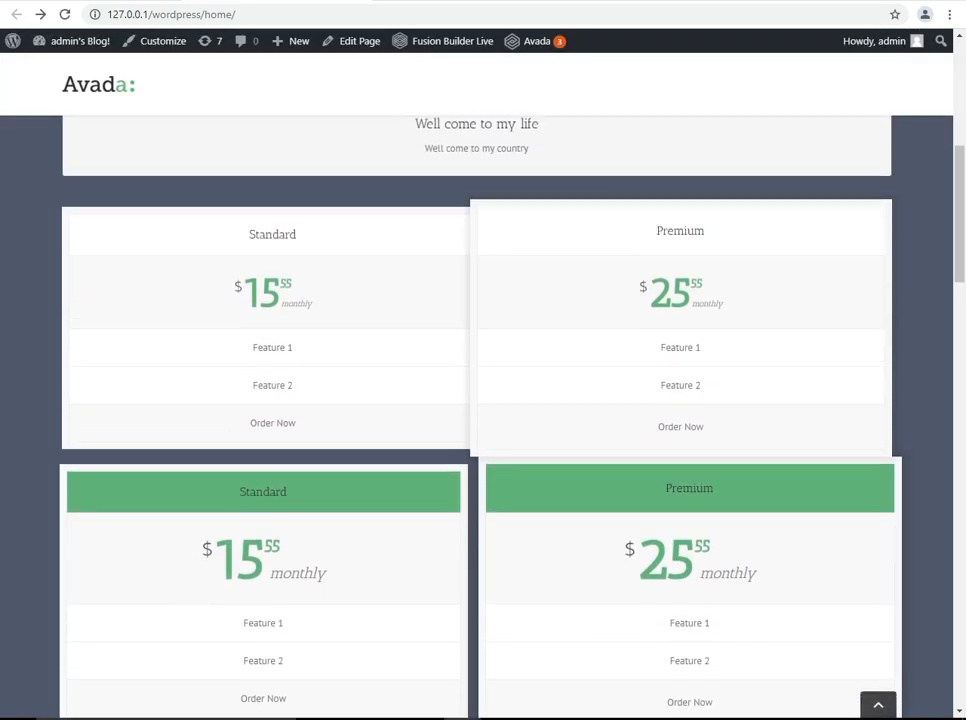
scroll(476, 416, down, 2)
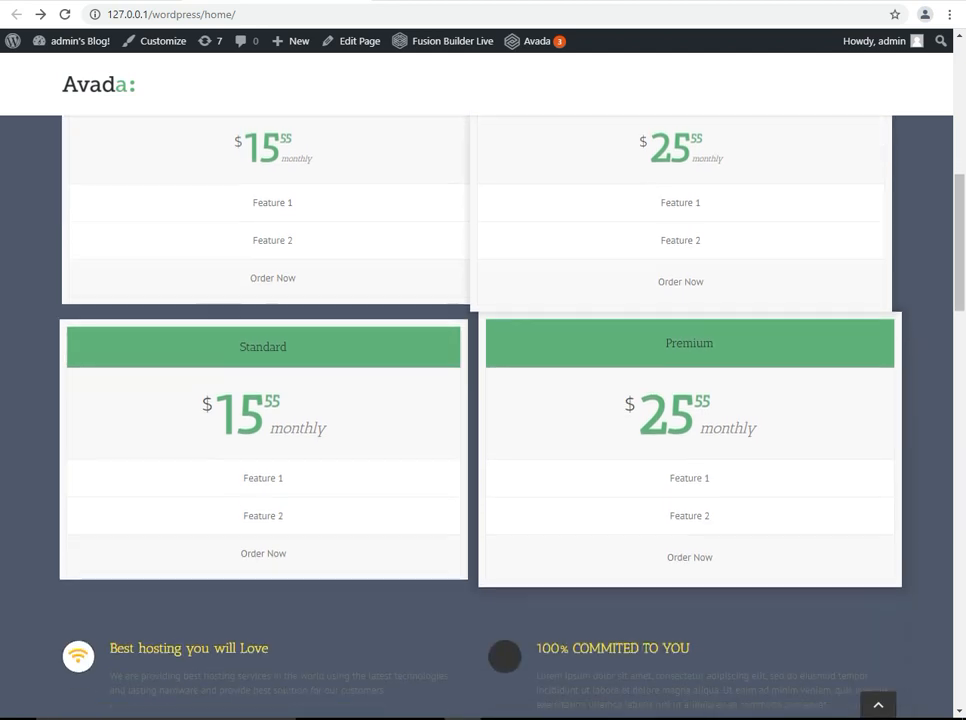
scroll(476, 416, up, 1)
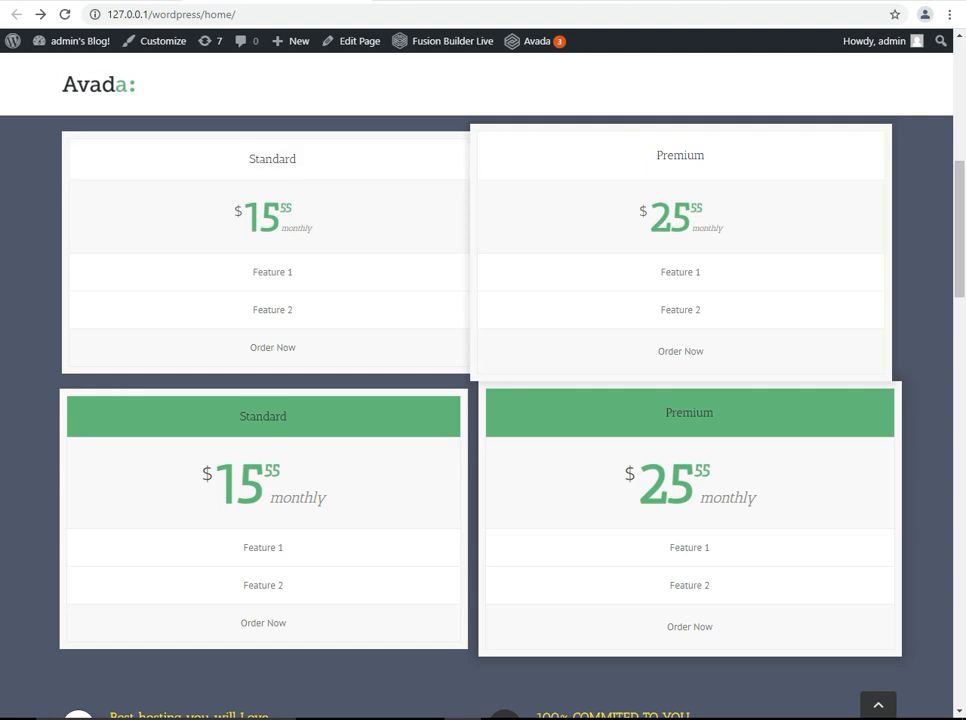
key(ctrl+Tab)
Open the first Pricing Table element below the Flip Boxes and review its table options, from type and colors to CSS ID
scroll(424, 455, down, 5)
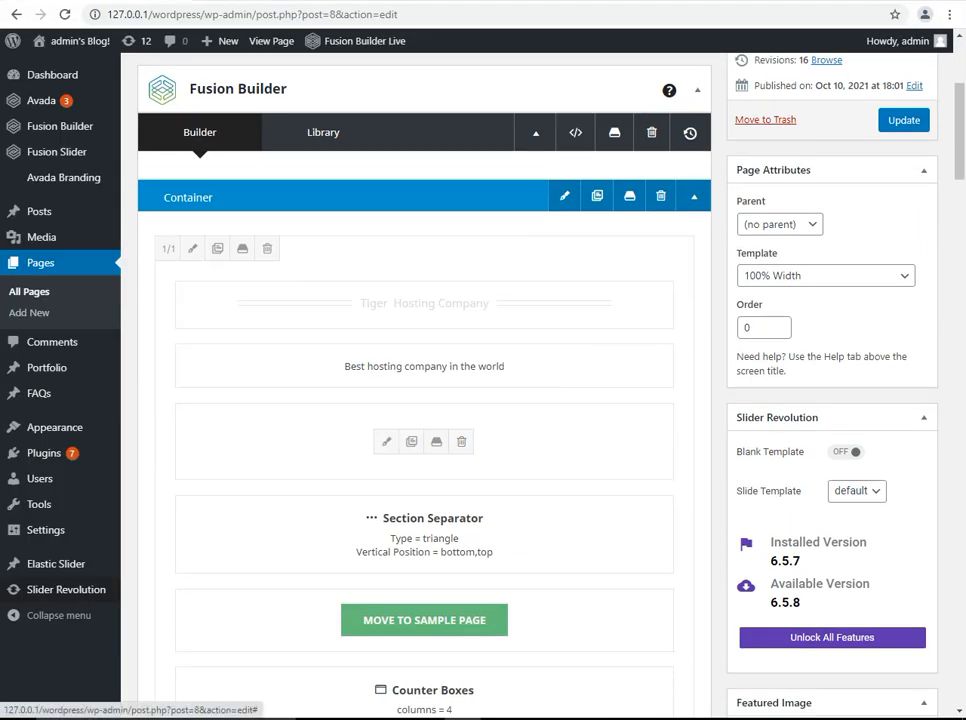
scroll(424, 440, down, 5)
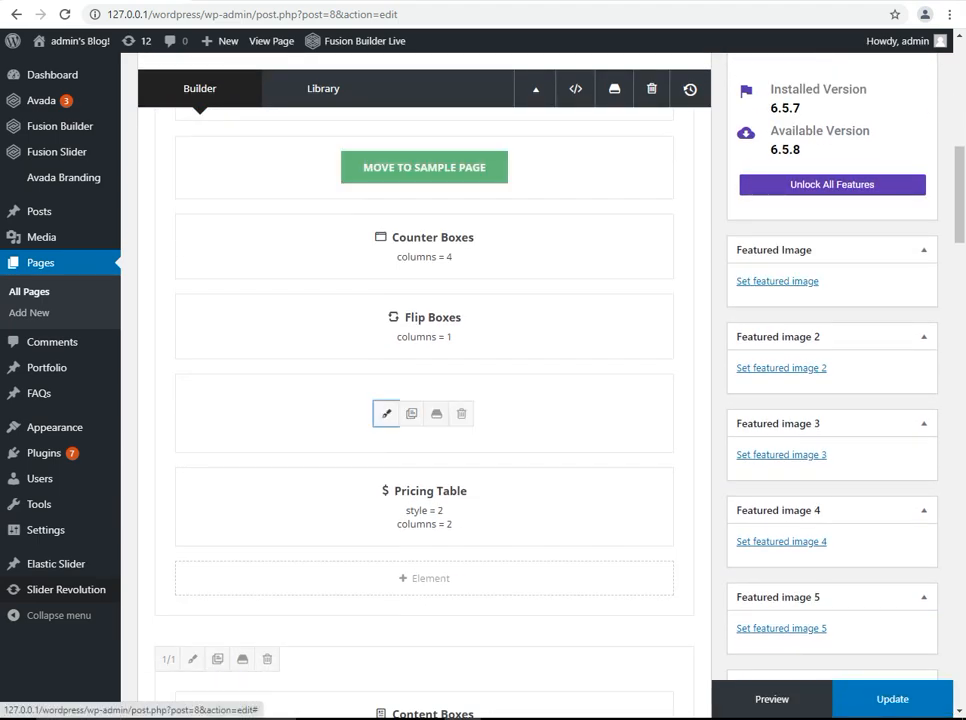
click(386, 413)
scroll(476, 390, down, 2)
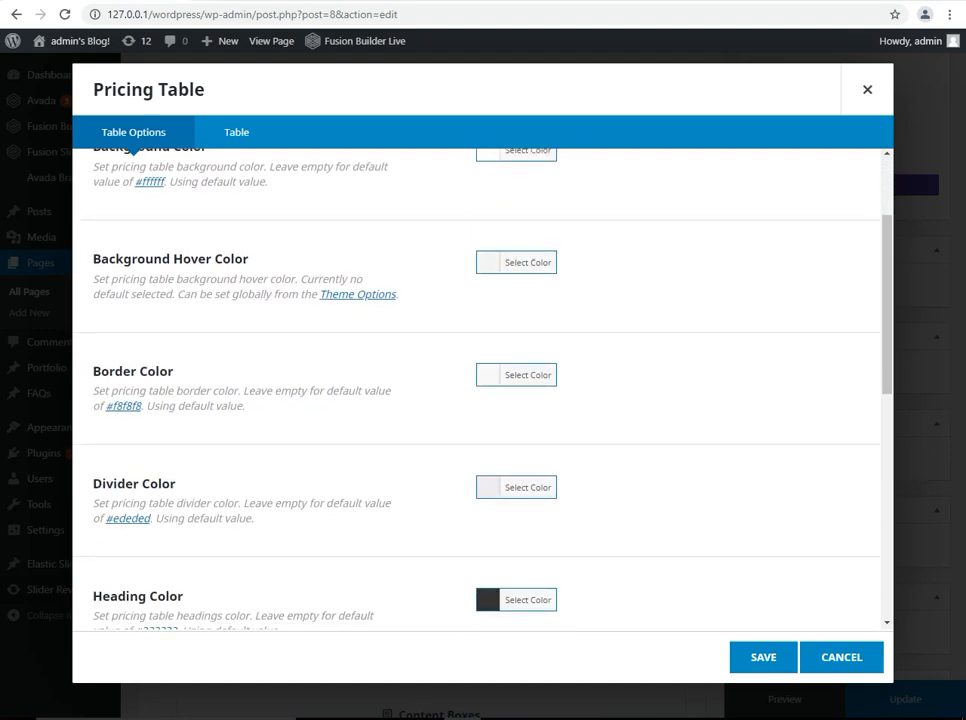
scroll(476, 390, down, 3)
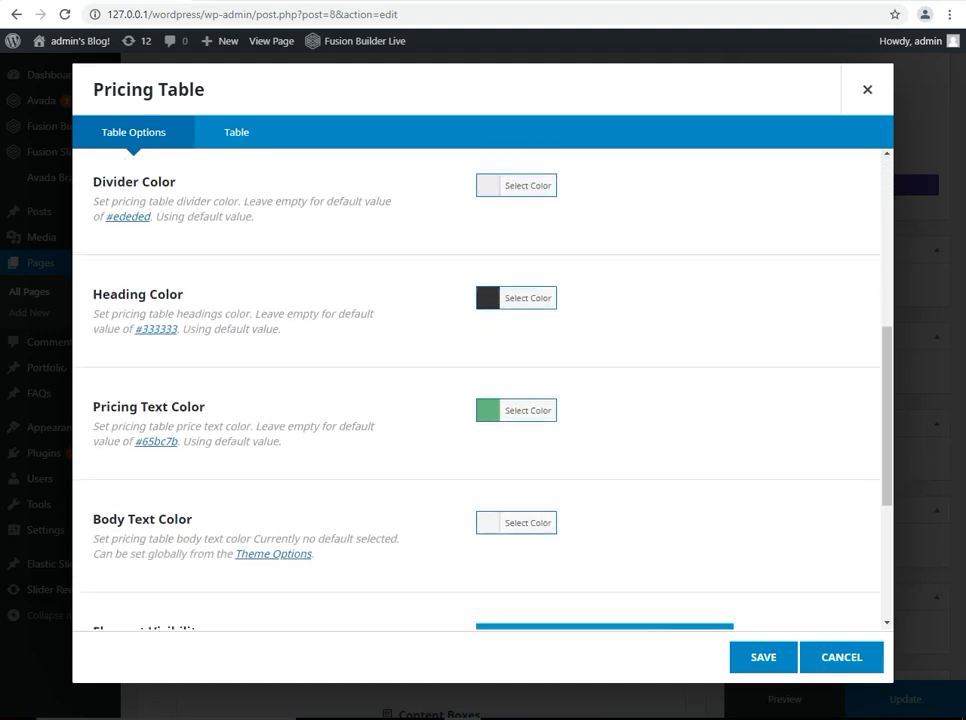
scroll(476, 390, down, 1)
scroll(476, 390, down, 2)
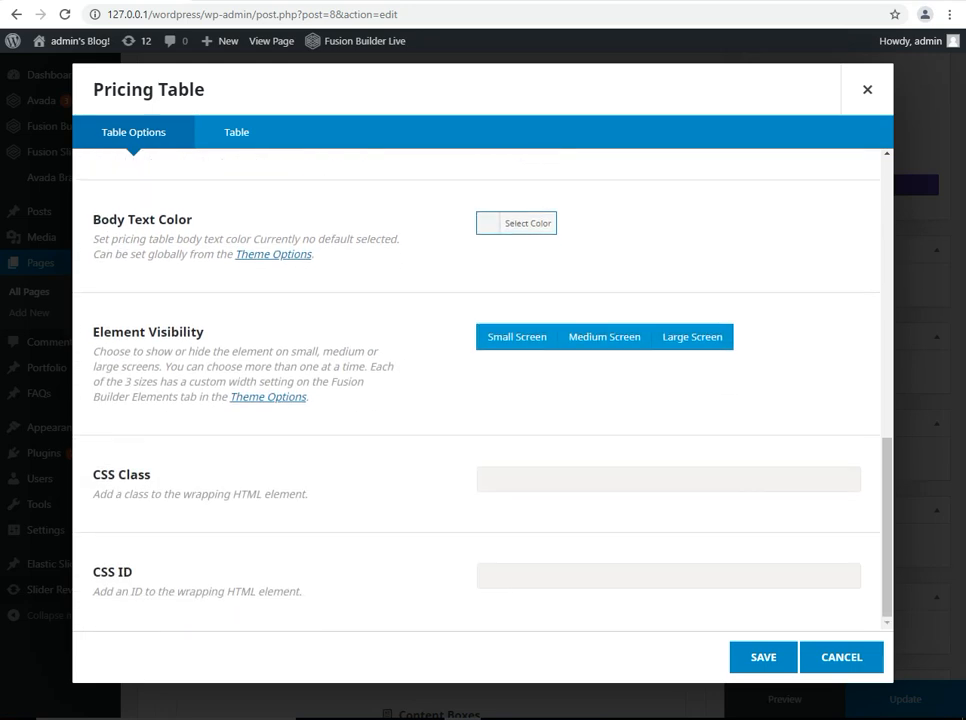
scroll(476, 400, up, 5)
Retitle the table's two columns MY Standard and MyPremium, and duplicate the MyPremium column
click(236, 132)
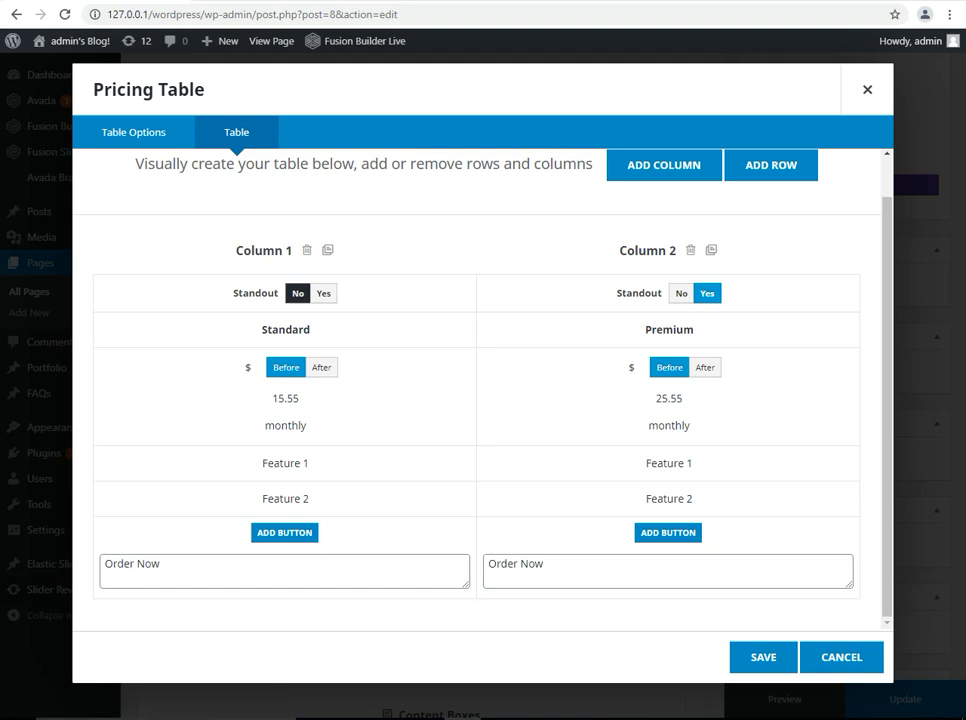
click(279, 330)
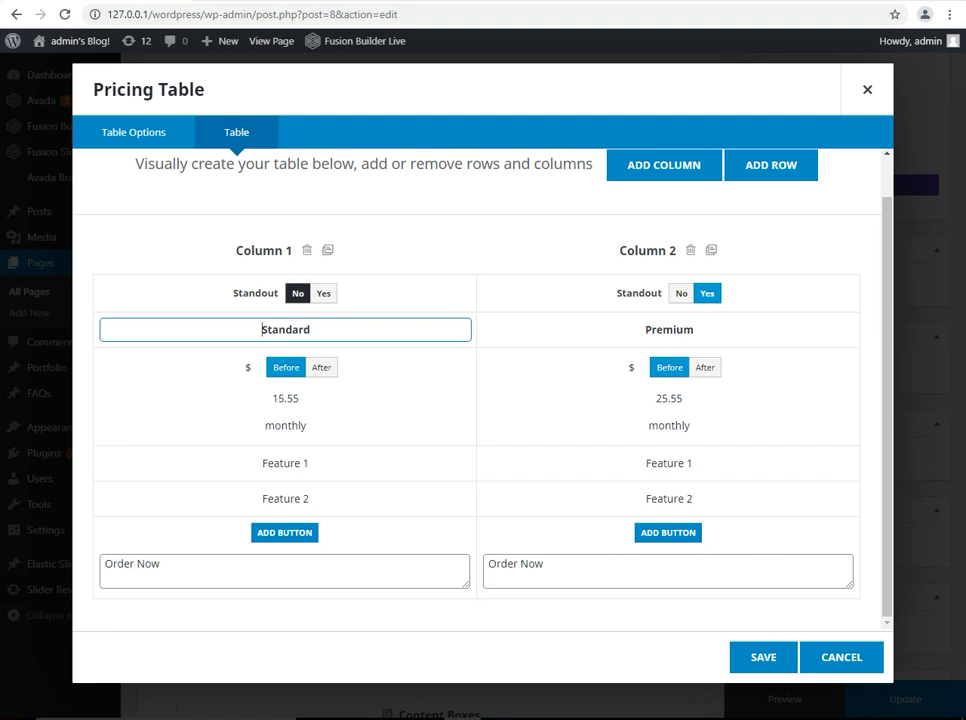
text(MY)
click(646, 330)
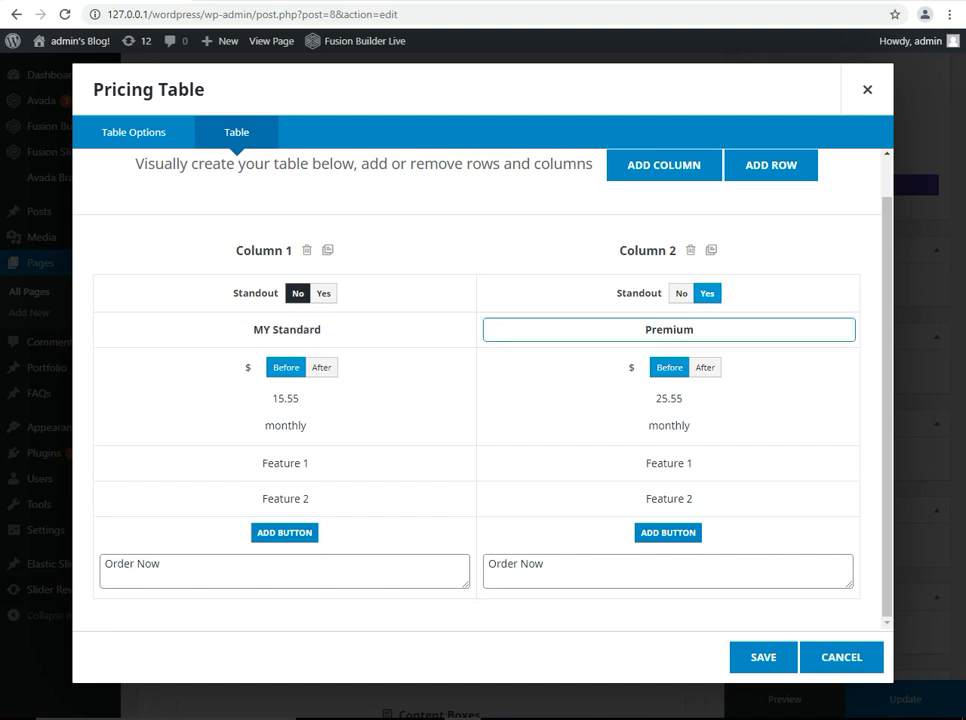
text(My)
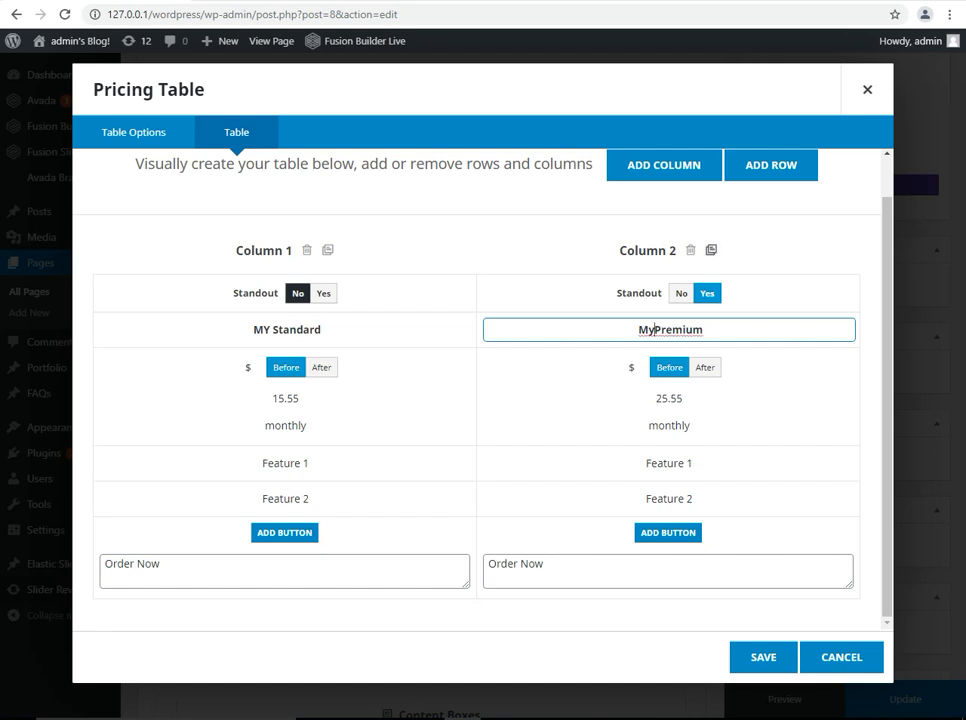
click(711, 250)
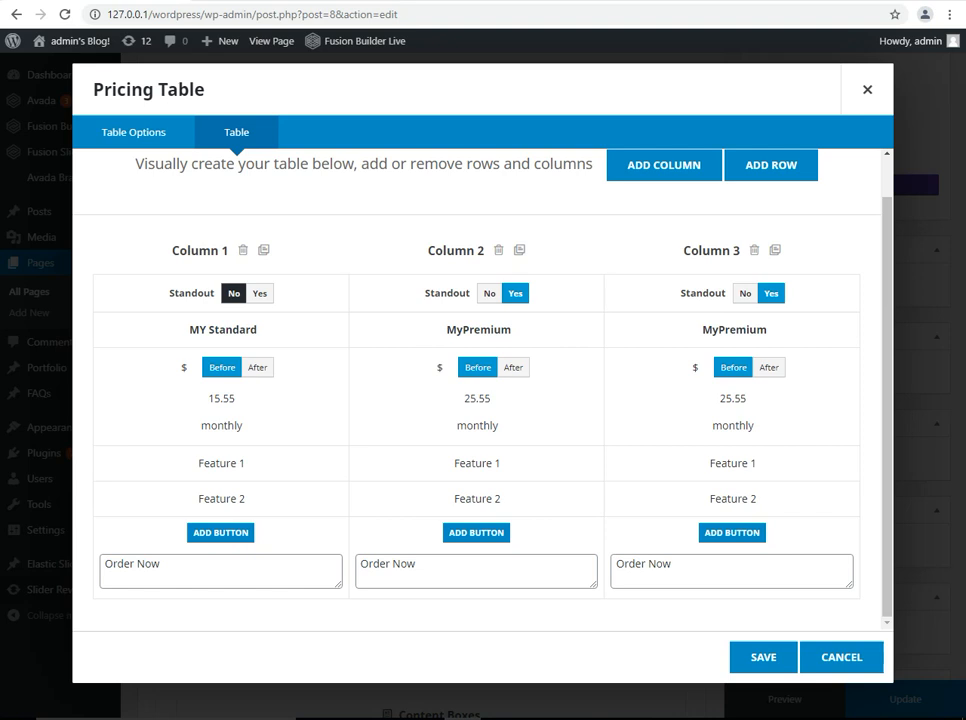
click(702, 330)
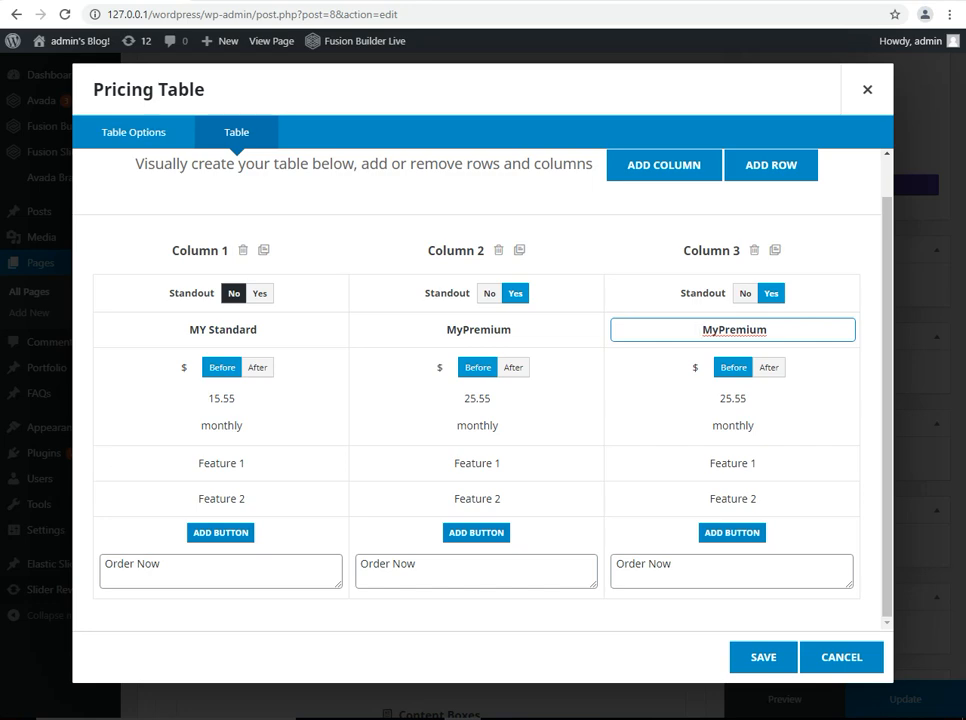
Replace the first feature of the MY Standard column with "Hosing Space 1 gb"
click(227, 463)
key(ctrl+a)
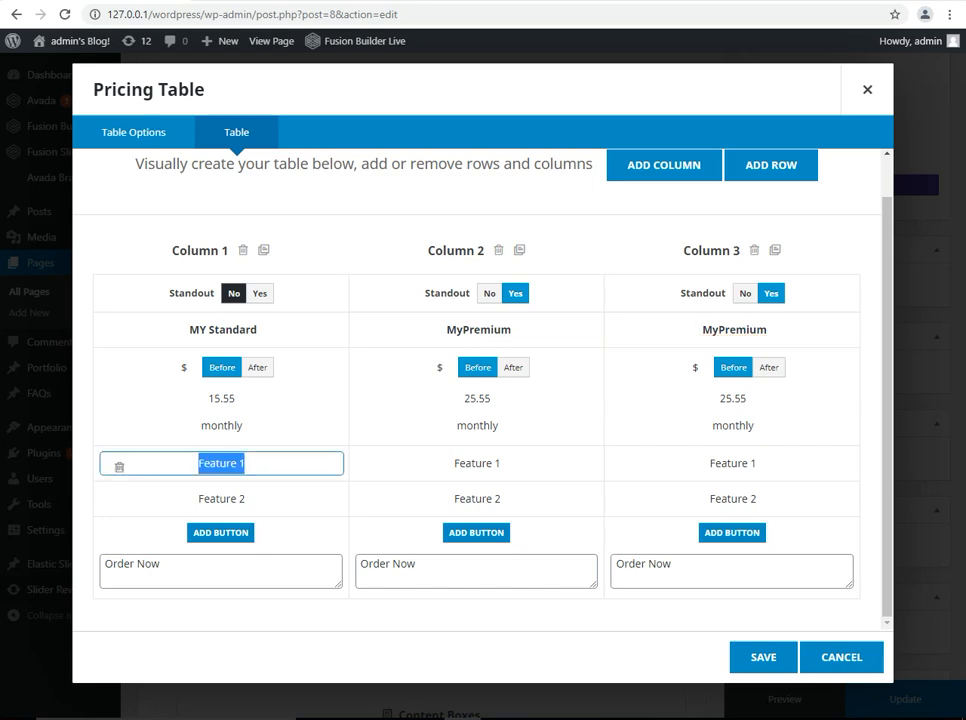
text(HOstin)
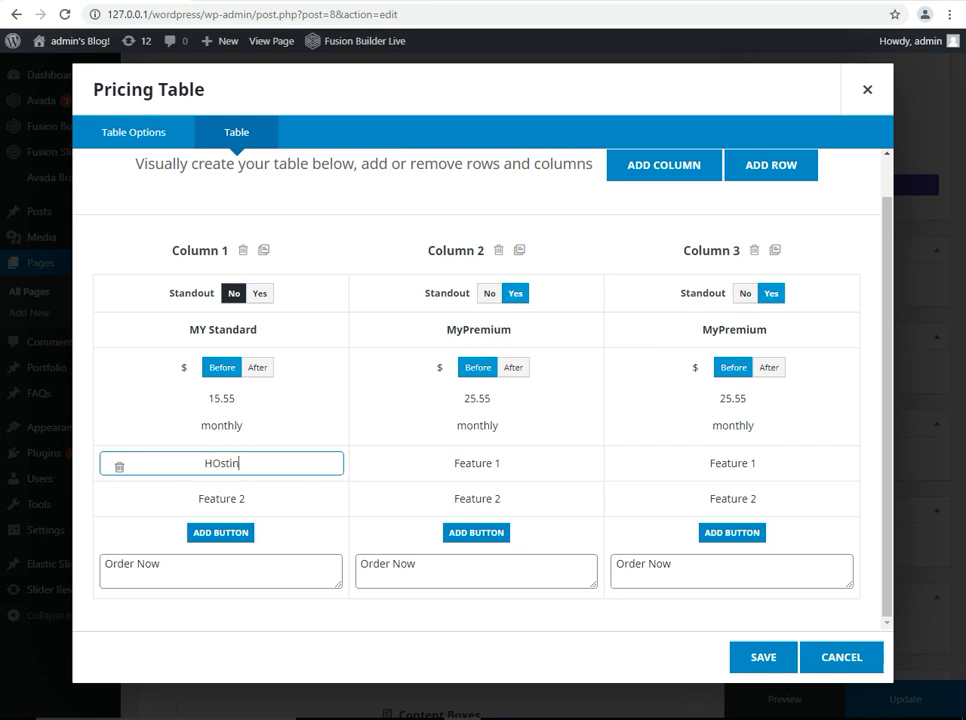
key(BackSpace)
key(BackSpace)
key(BackSpace)
key(BackSpace)
text(osing Space 1 gb)
Copy the hosting space text into the first feature of column 2 and change it to "Hosing Space 5 gb"
triple_click(257, 463)
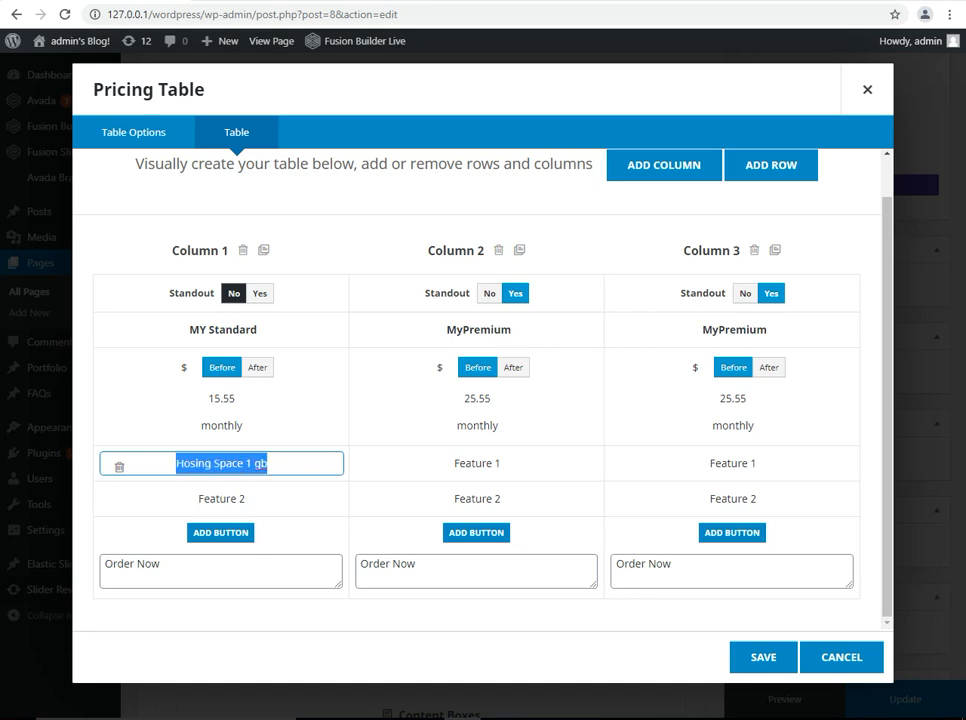
key(ctrl+c)
click(496, 463)
key(ctrl+a)
key(ctrl+v)
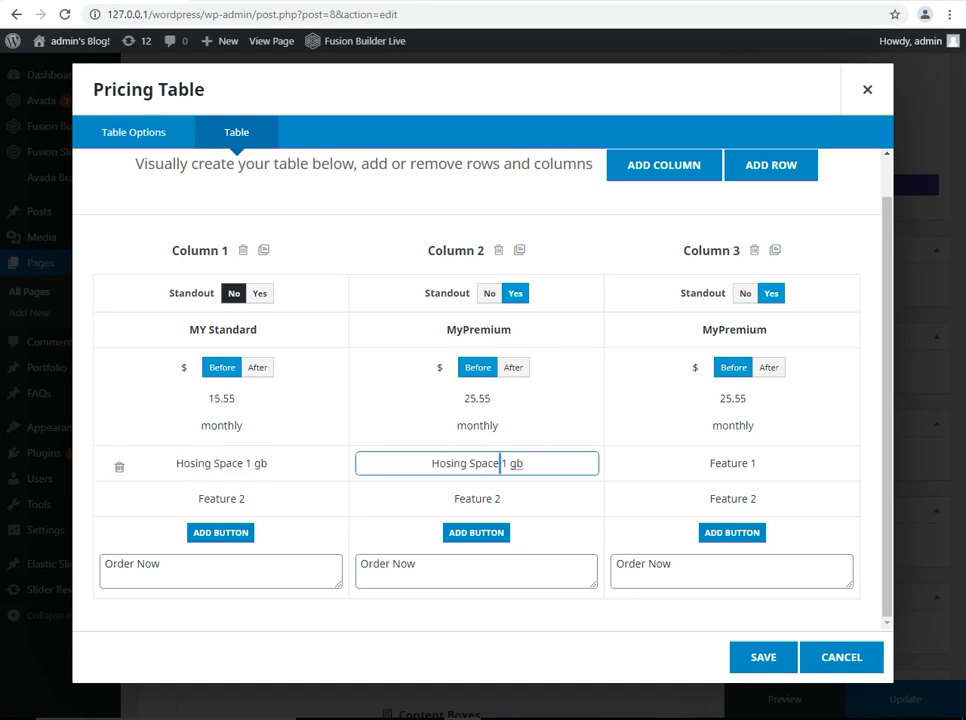
double_click(504, 463)
text(5)
Set the first feature of column 3 to "Hosing Space 10 gb" and its price to 35.55
click(735, 463)
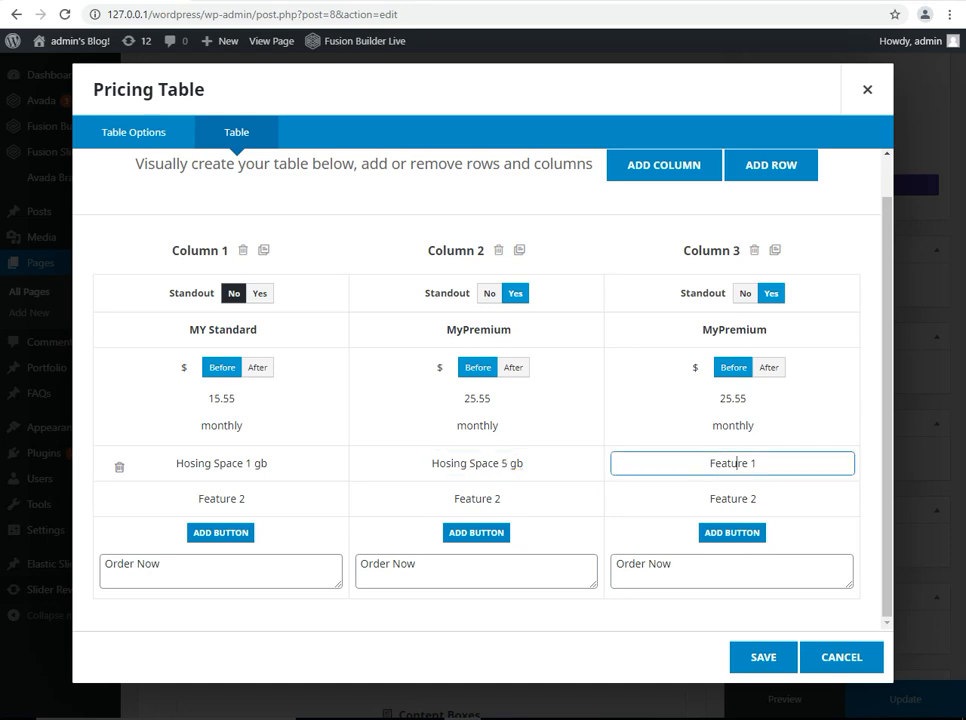
drag(758, 463, 708, 463)
key(ctrl+v)
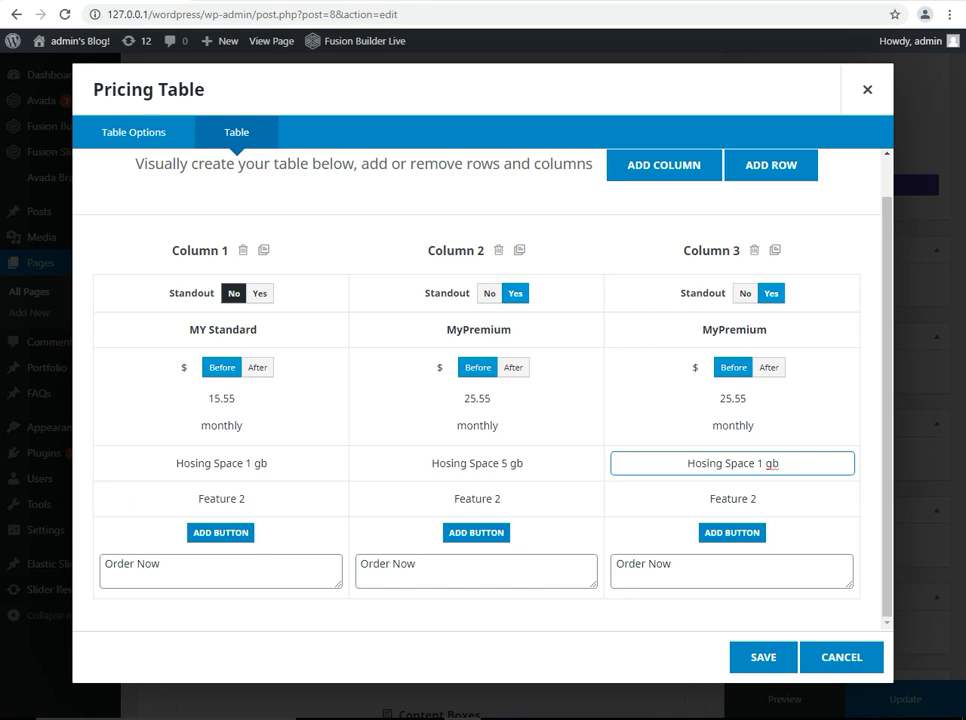
text(0)
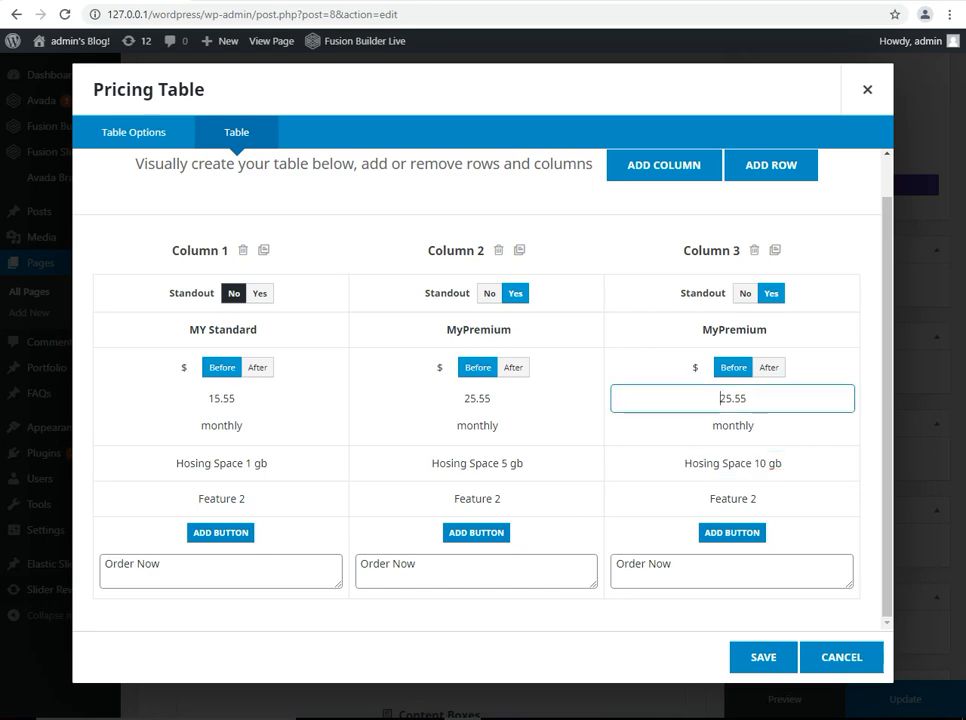
click(733, 398)
key(BackSpace)
text(3)
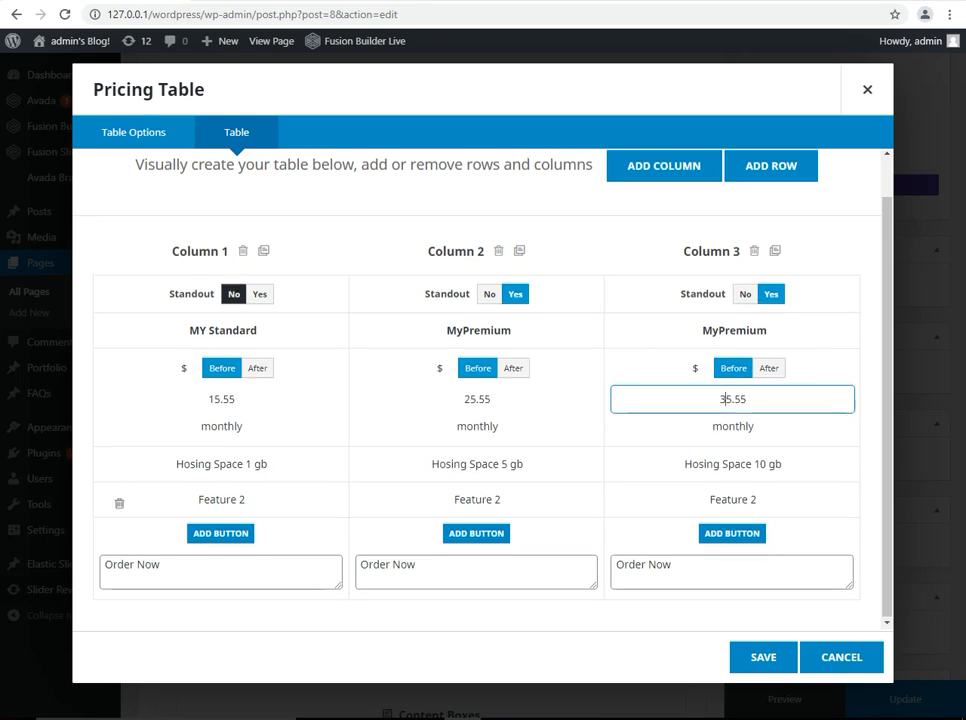
Replace the second feature of the MY Standard column with "Band width 100 gb"
click(240, 499)
triple_click(240, 499)
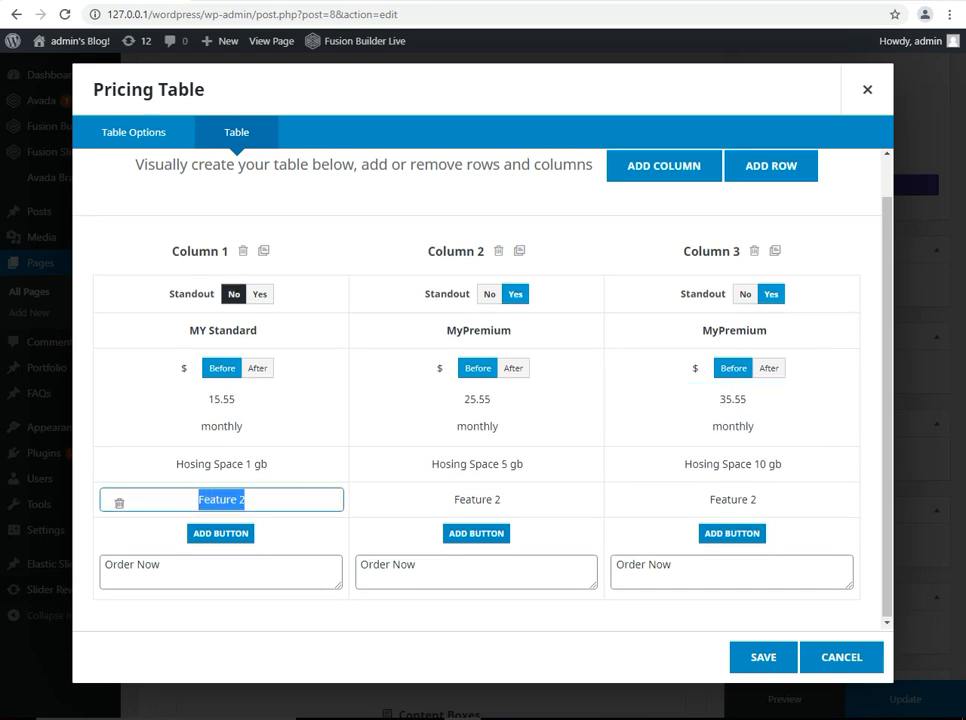
text(Badn)
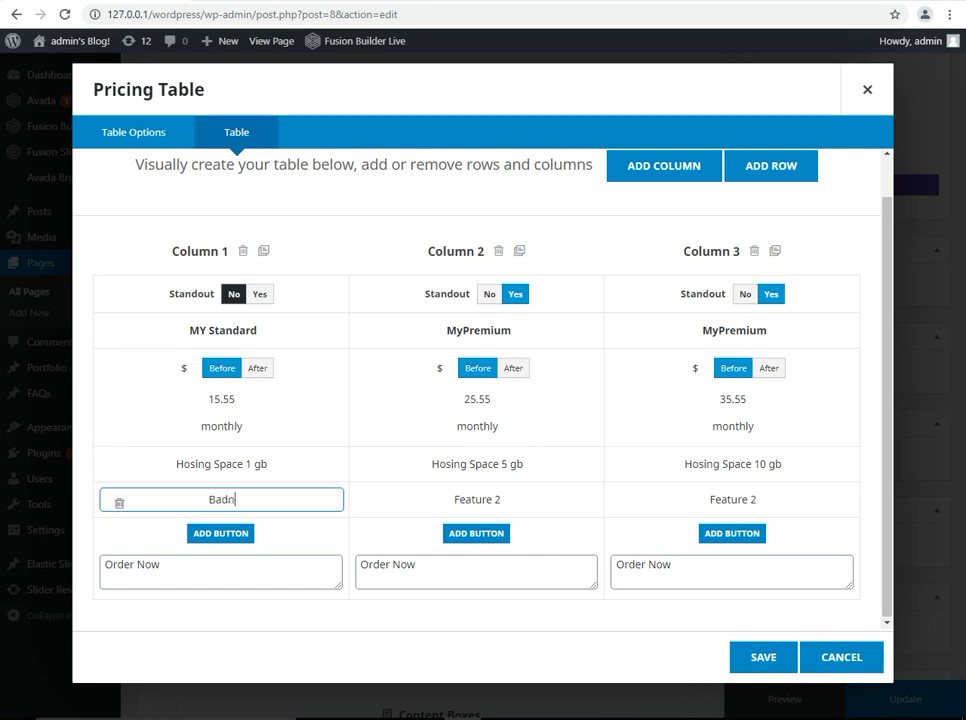
key(BackSpace)
key(BackSpace)
text(nd width 100 gb)
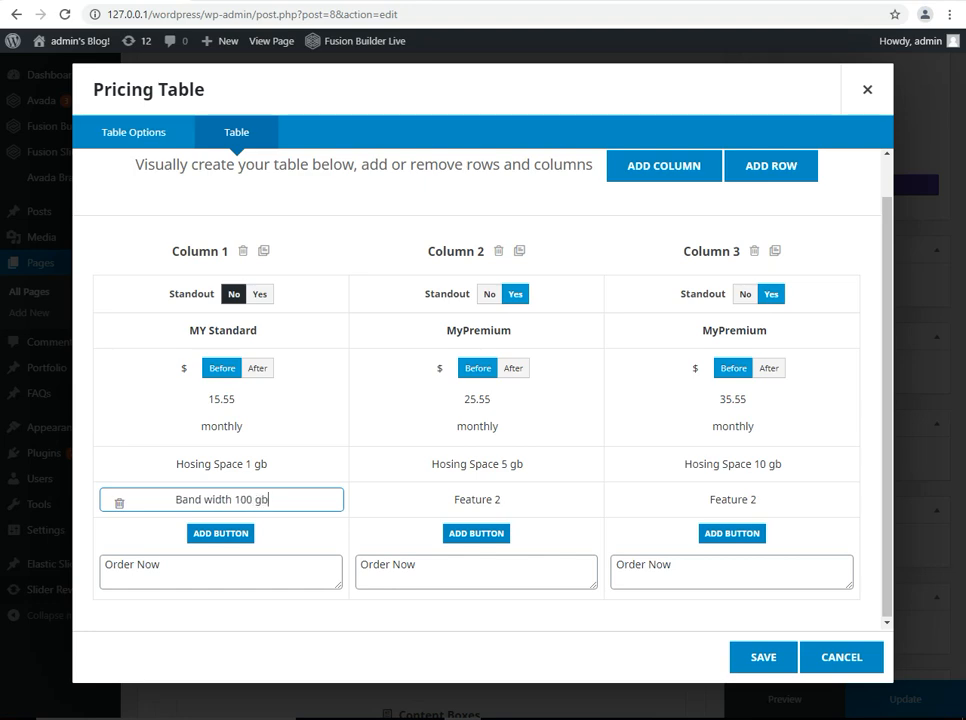
Copy the bandwidth text into the second feature of column 2 and change it to "Band width 200 gb"
key(ctrl+a)
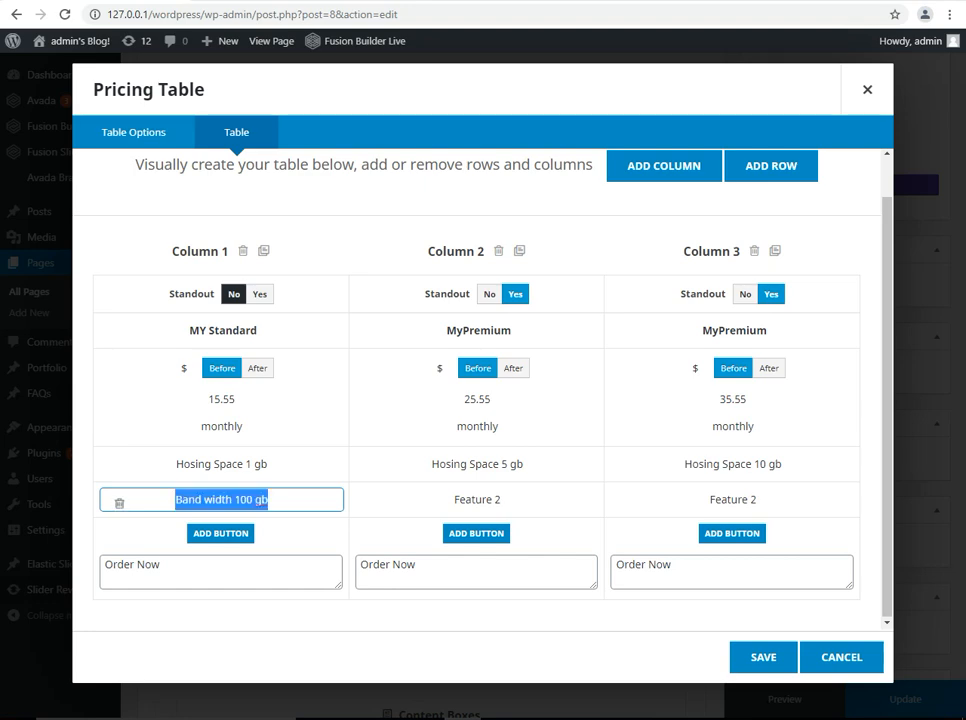
click(476, 499)
key(ctrl+a)
key(ctrl+v)
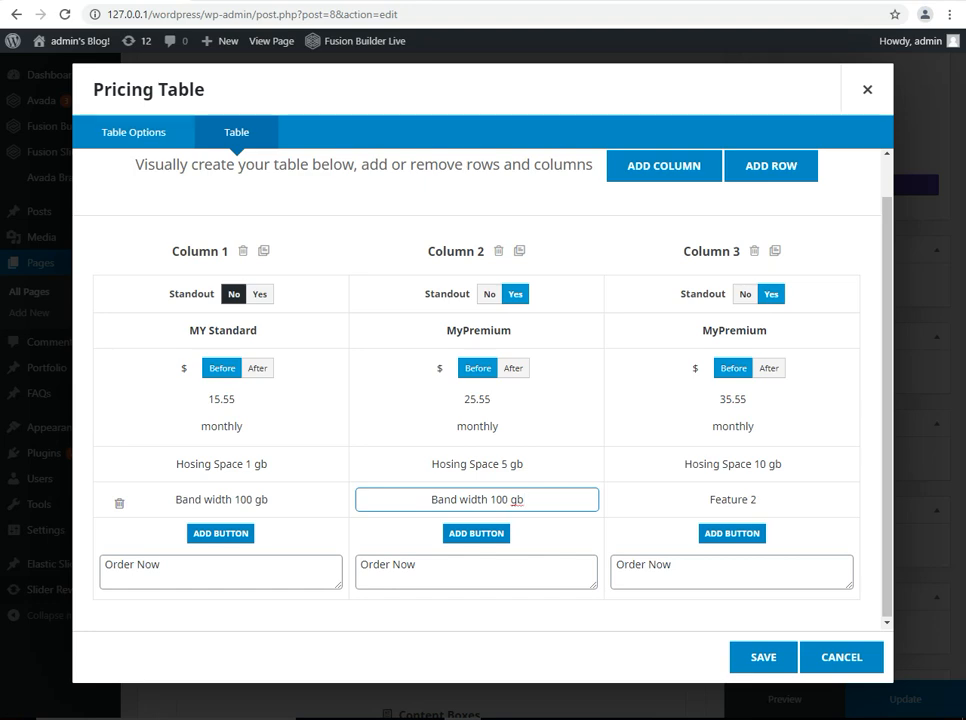
drag(490, 499, 495, 499)
text(2)
Paste the bandwidth text over the second feature of column 3 and change it to "Band width 300 gb"
drag(760, 499, 708, 499)
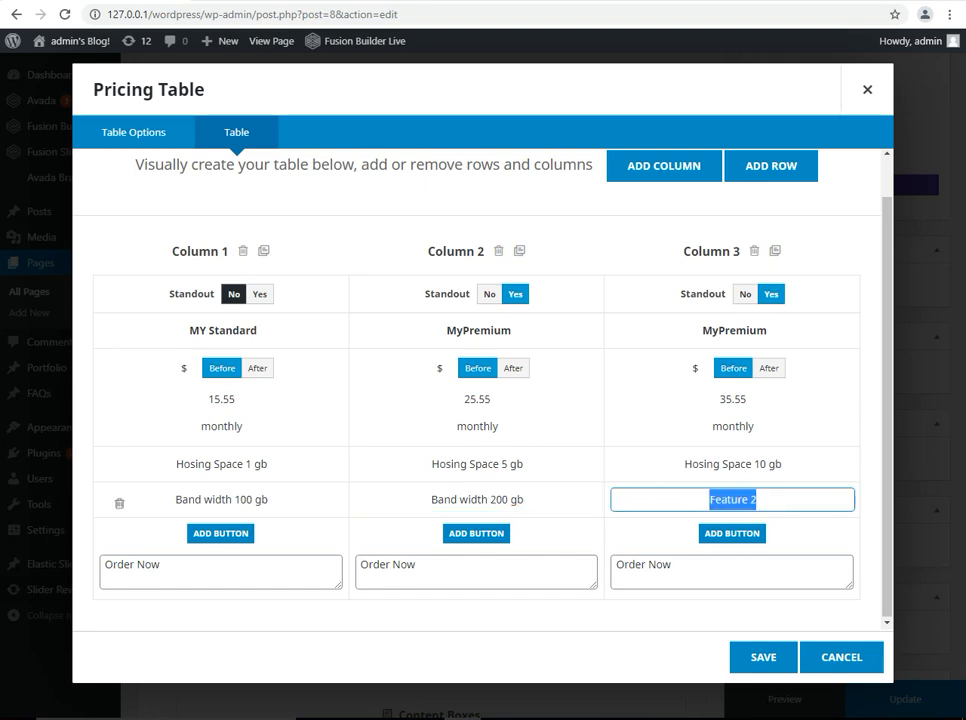
key(ctrl+v)
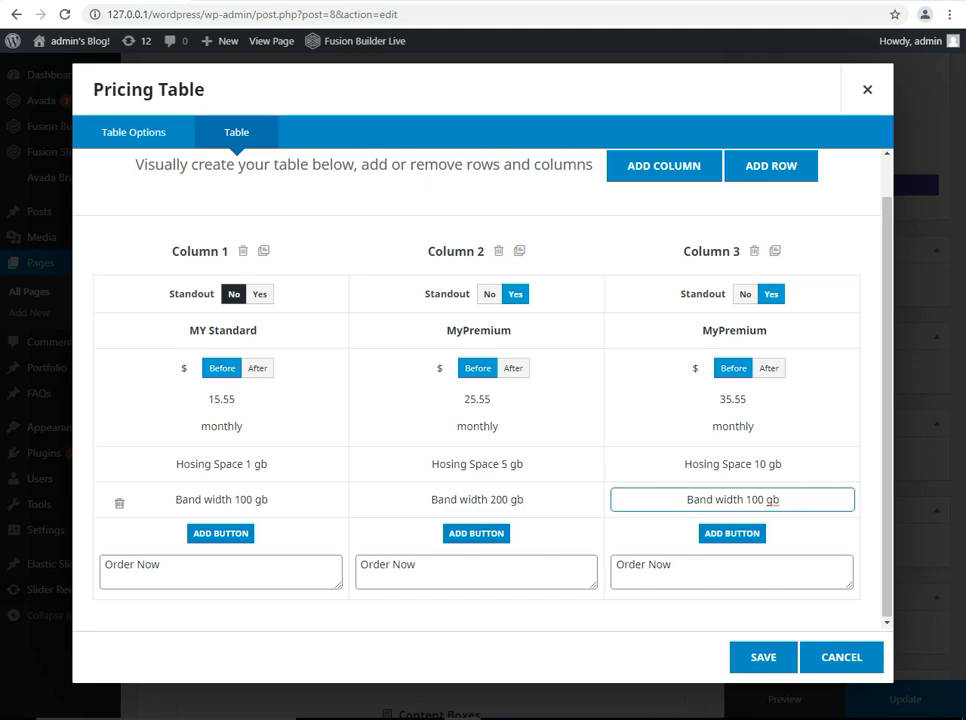
drag(753, 499, 745, 499)
text(2)
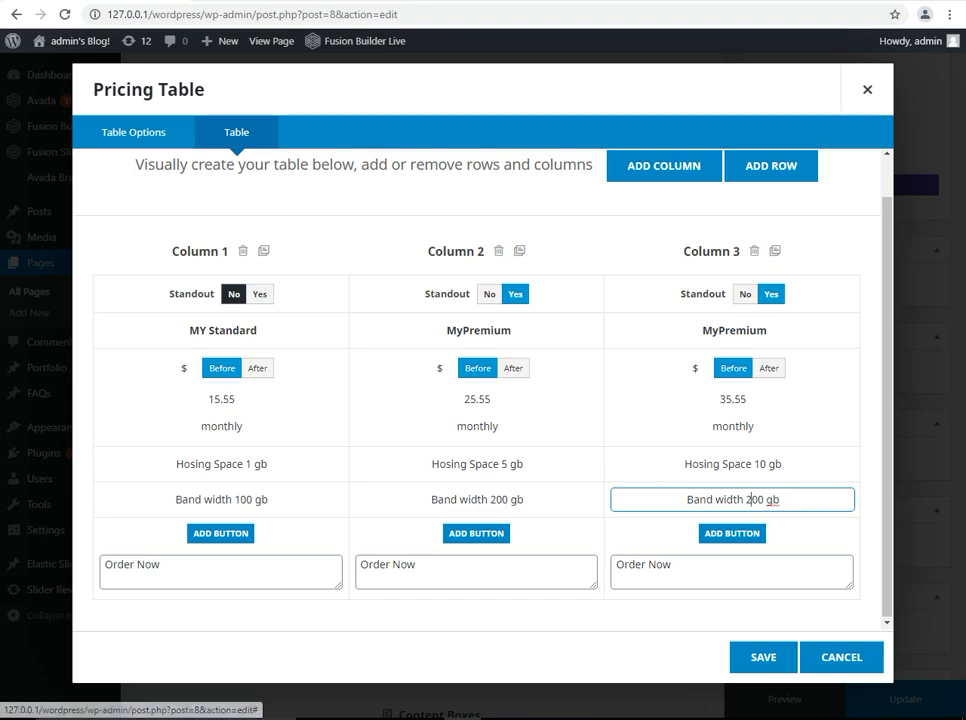
key(BackSpace)
text(3)
Add a button with the text "Buy Now" to the footer of the MY Standard column
click(220, 534)
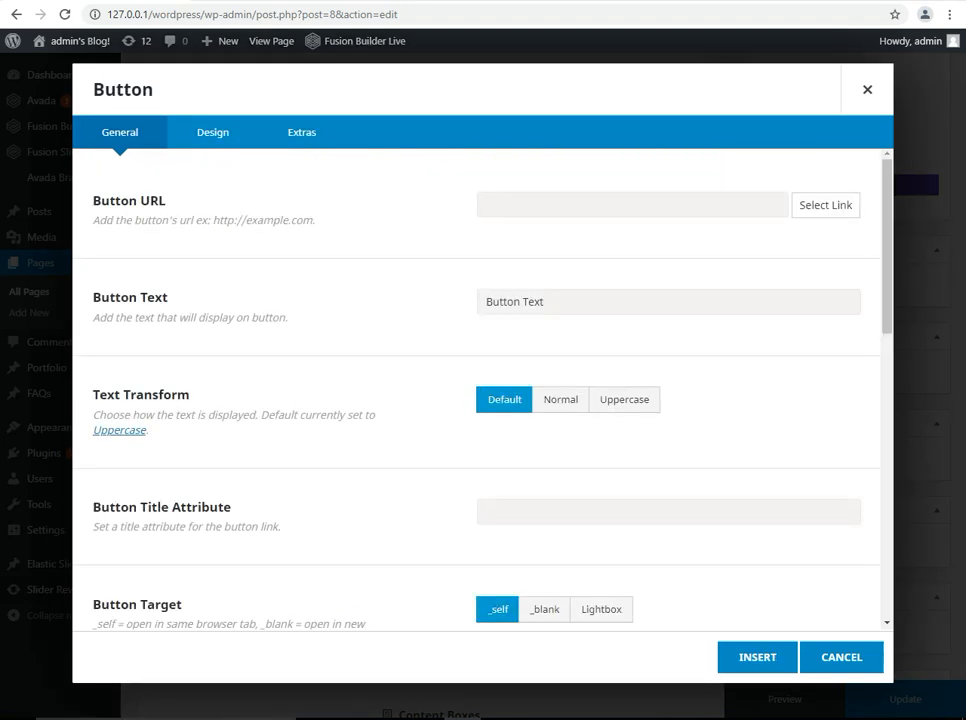
triple_click(516, 302)
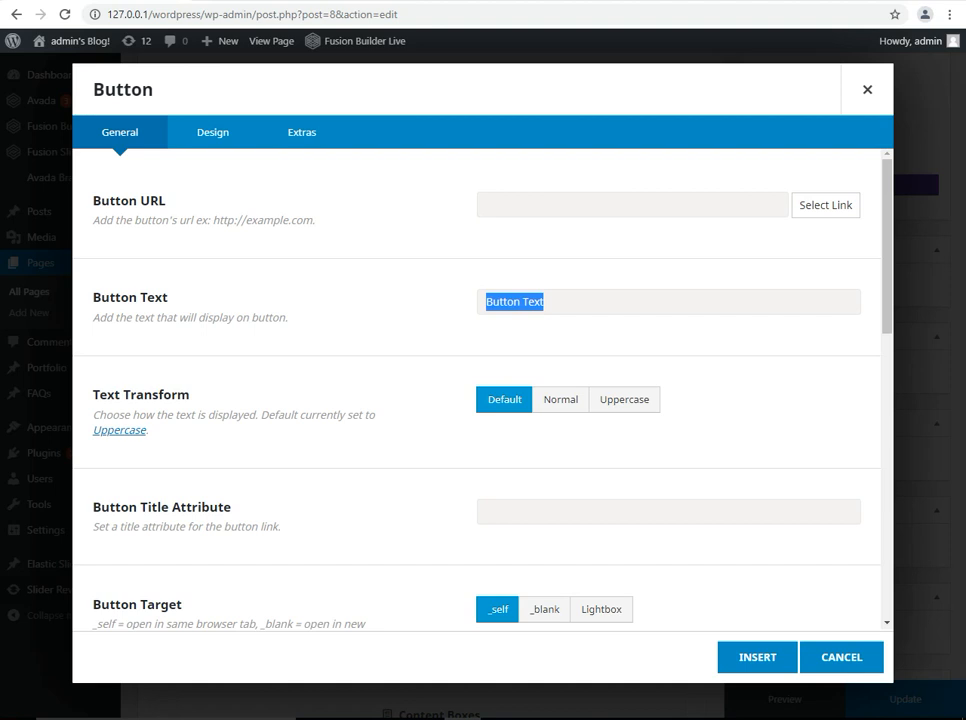
text(Buy NOw)
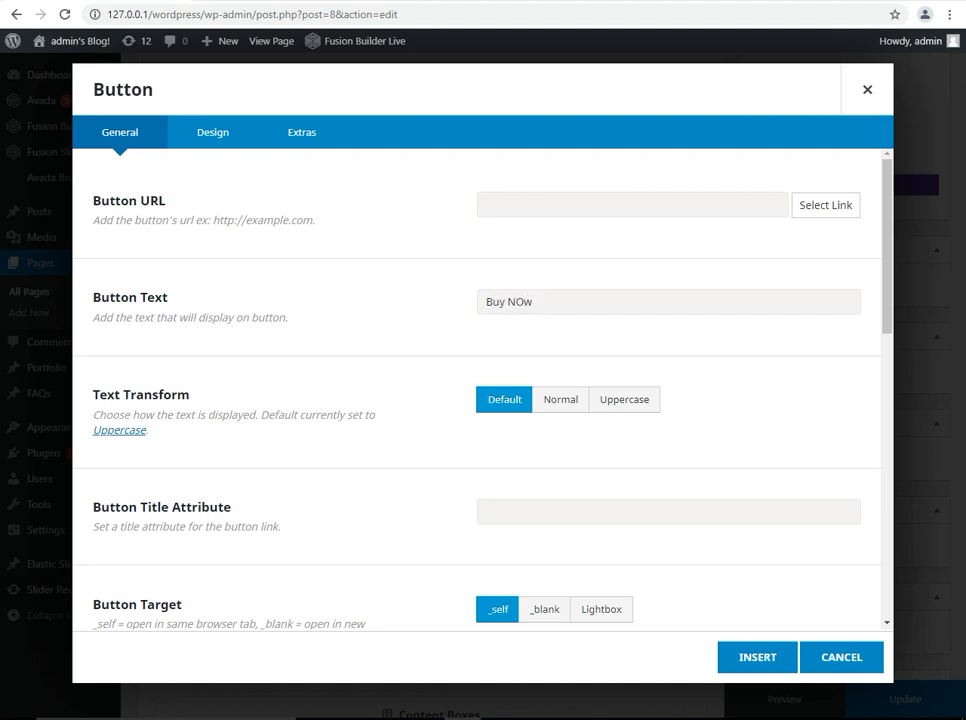
key(BackSpace)
key(BackSpace)
text(ow)
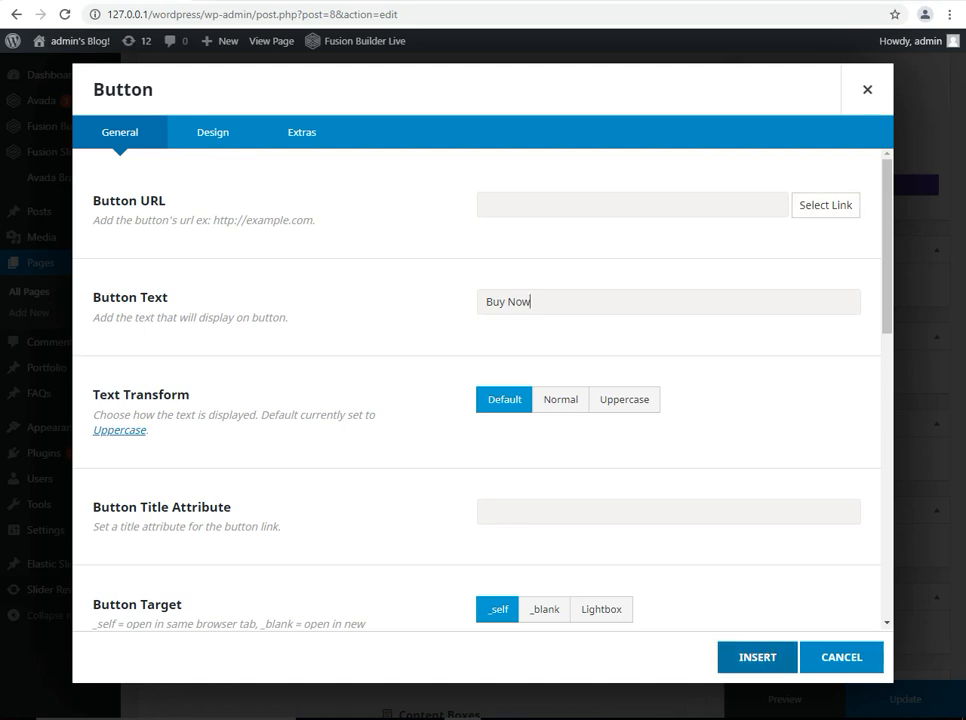
click(841, 657)
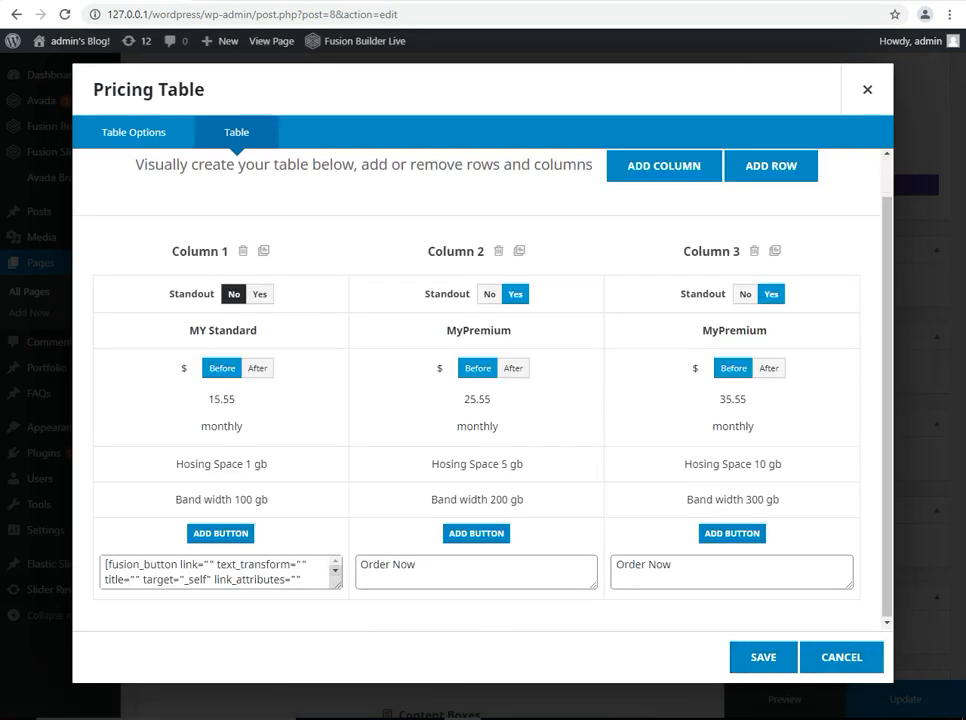
Copy the full button code from the column 1 footer and paste it over "Order Now" in the footers of columns 2 and 3
scroll(335, 571, down, 1)
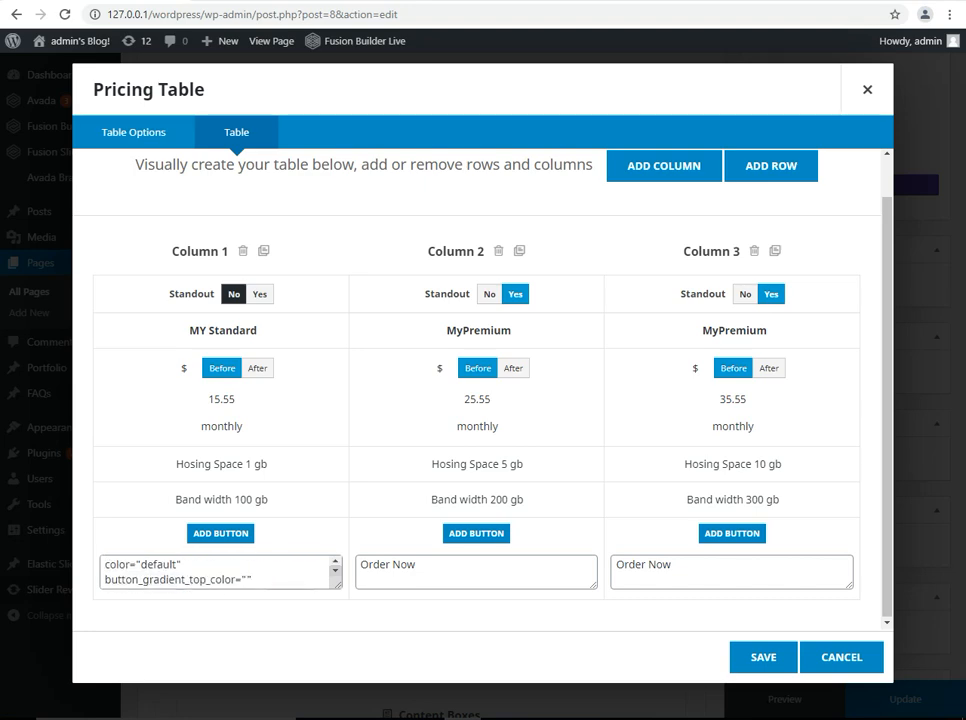
click(285, 580)
key(ctrl+a)
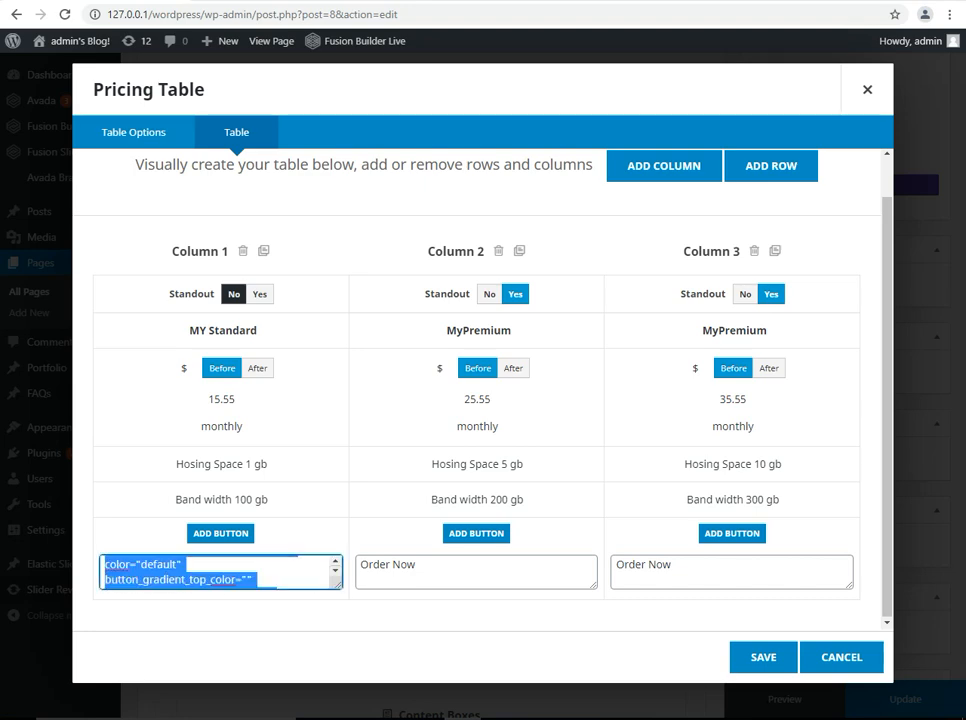
click(463, 567)
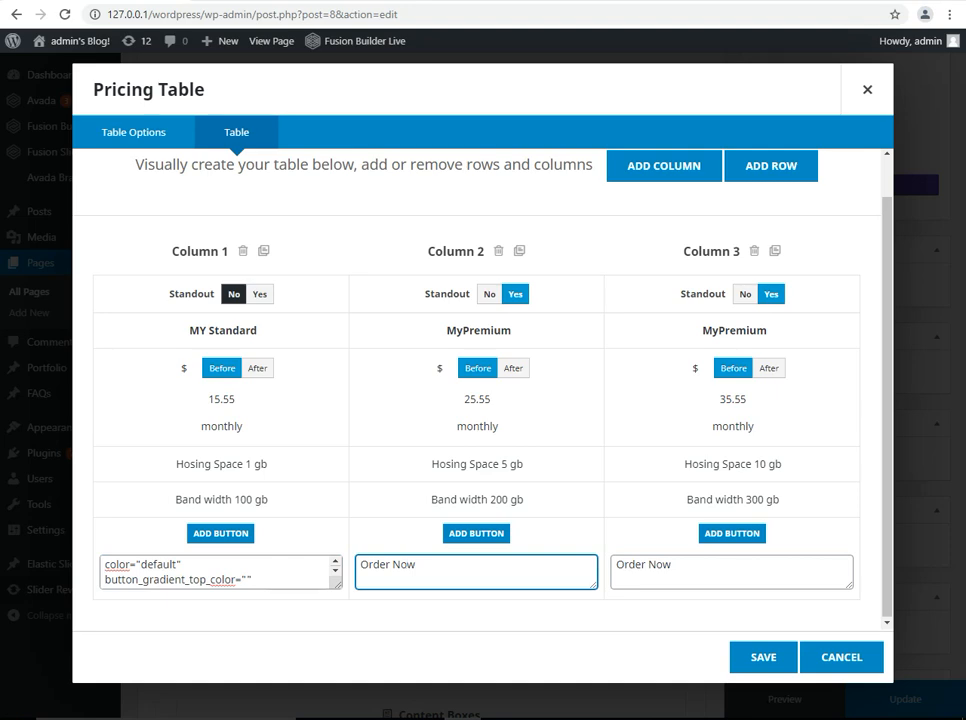
key(ctrl+a)
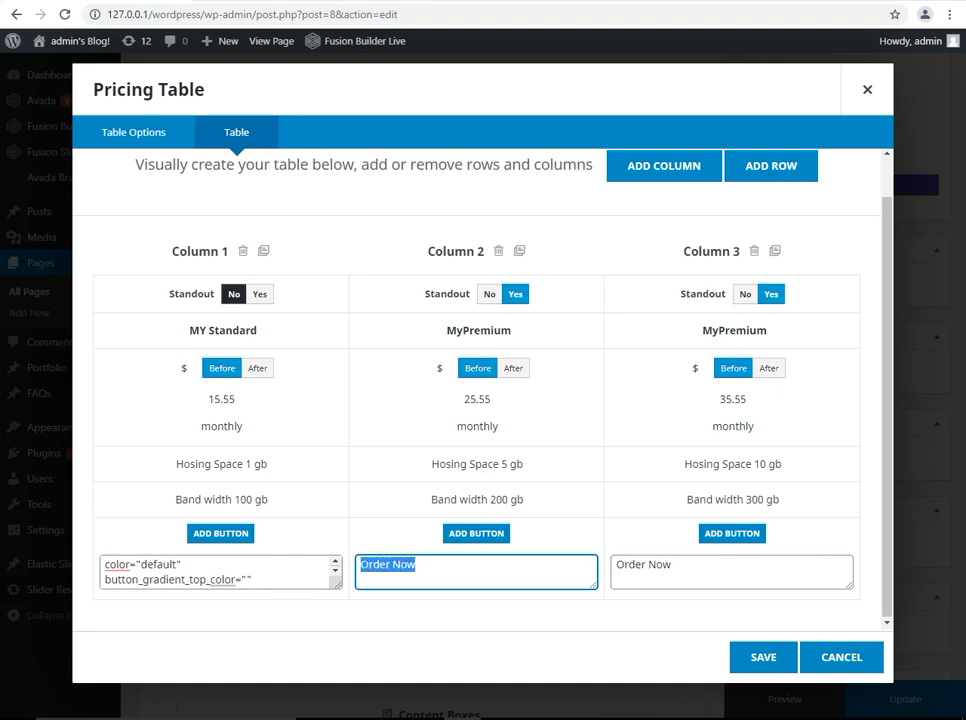
key(ctrl+v)
click(719, 567)
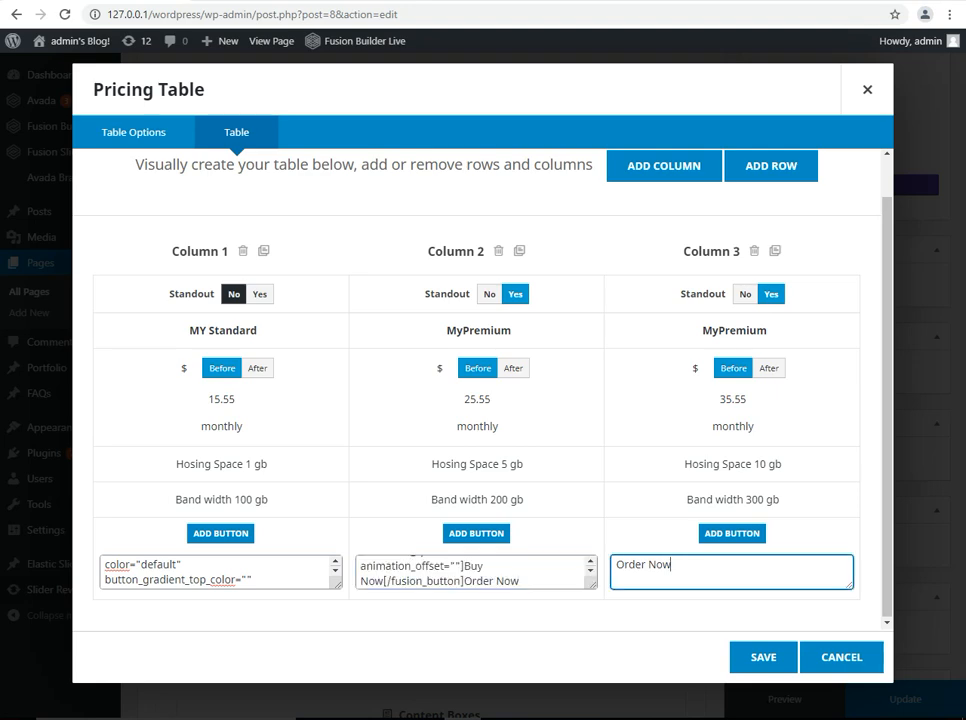
key(ctrl+a)
key(ctrl+v)
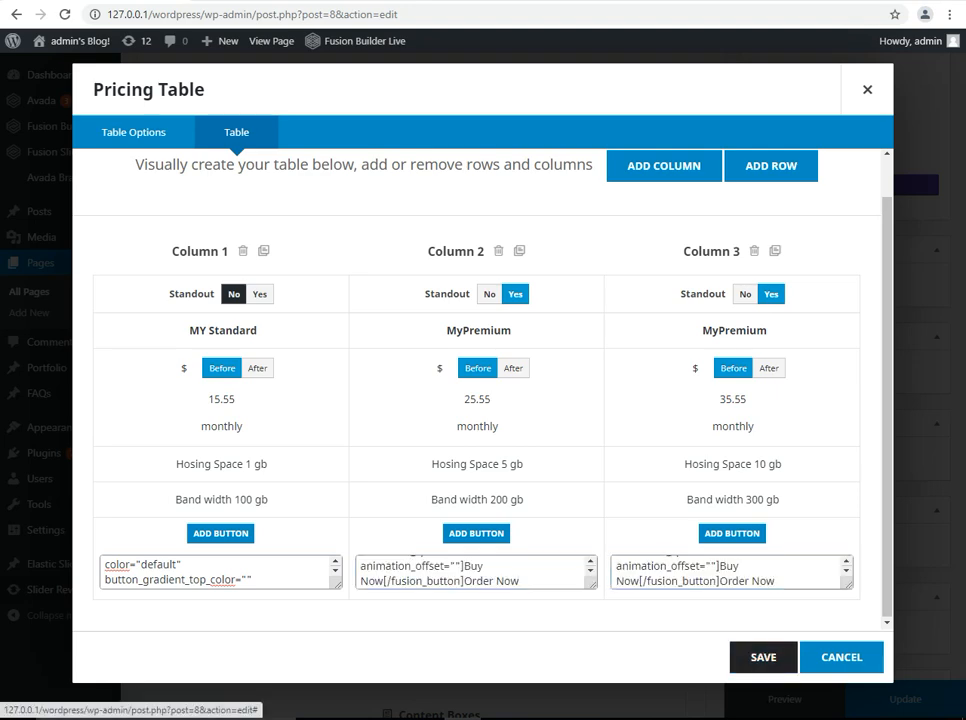
Save the pricing table and update the Home page
click(763, 657)
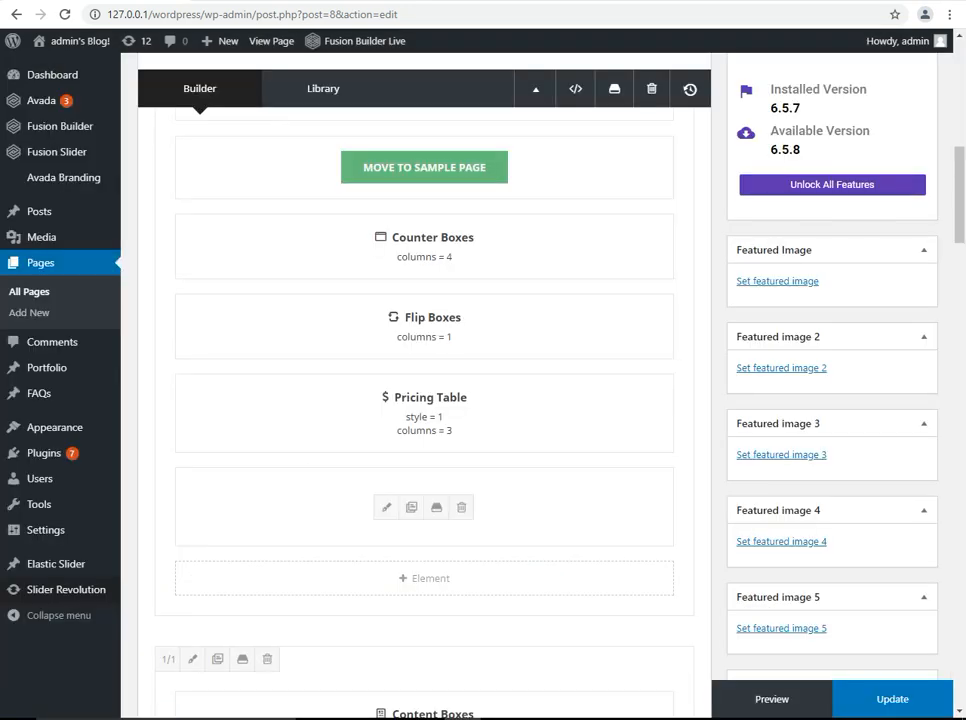
click(892, 699)
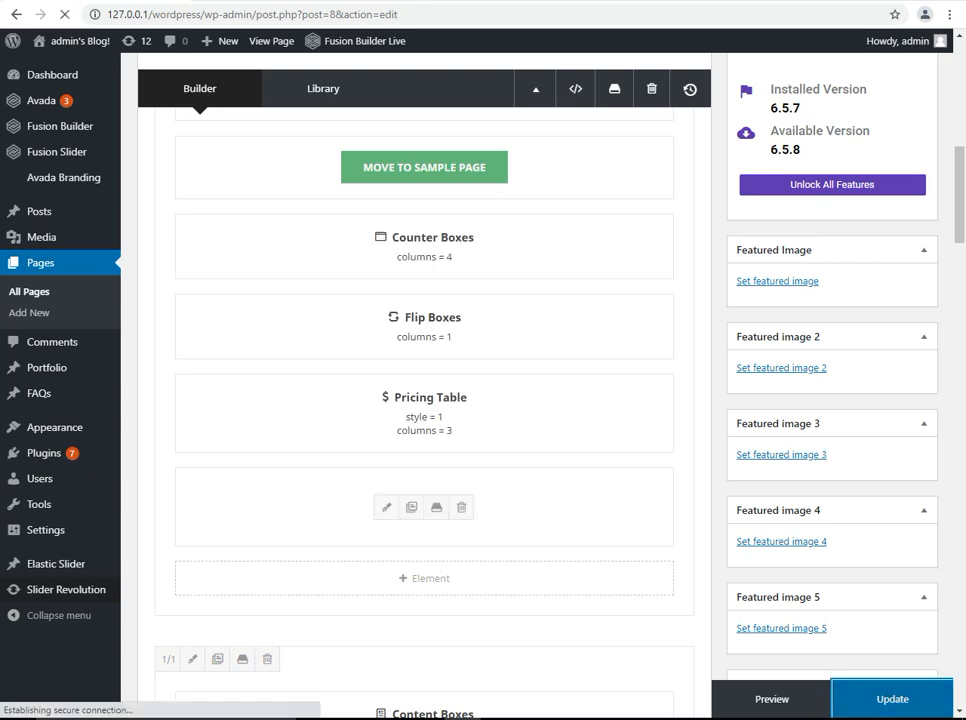
scroll(424, 512, up, 2)
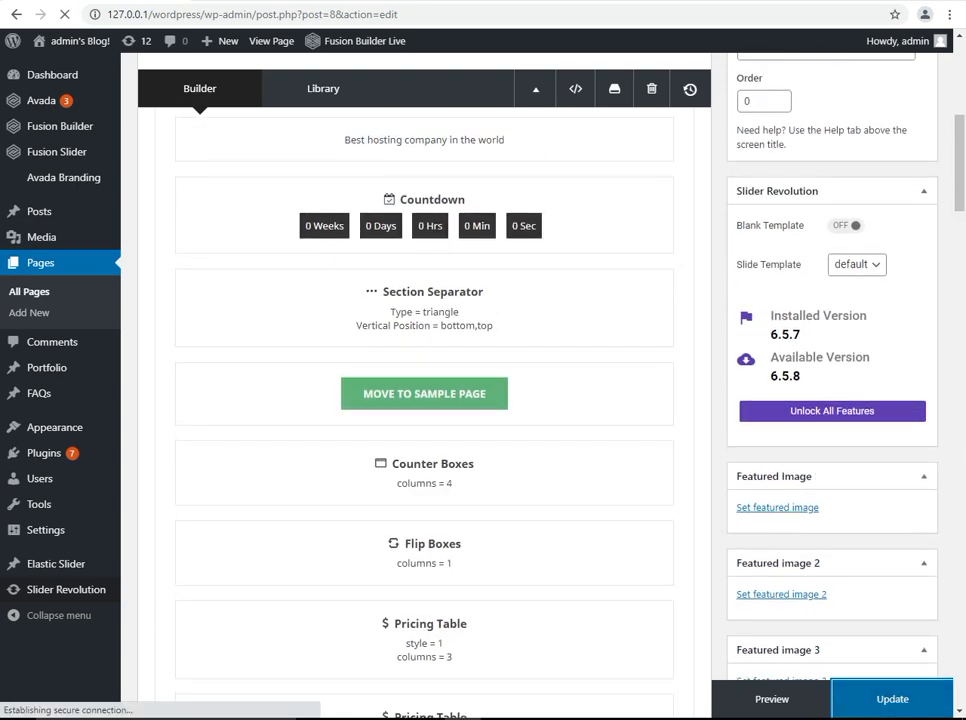
scroll(424, 400, up, 2)
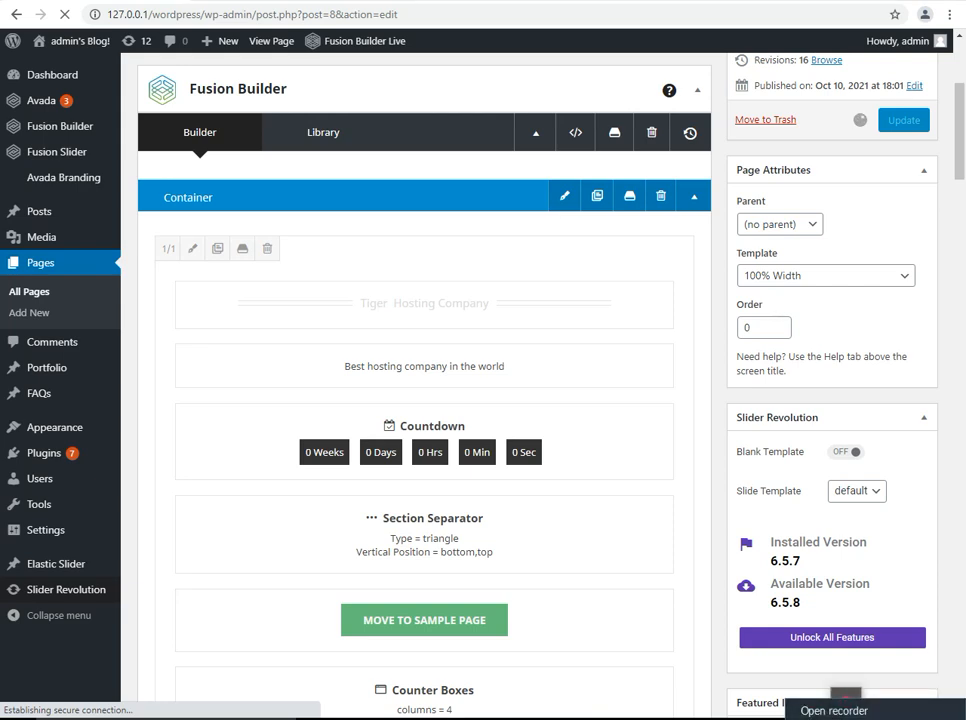
click(834, 711)
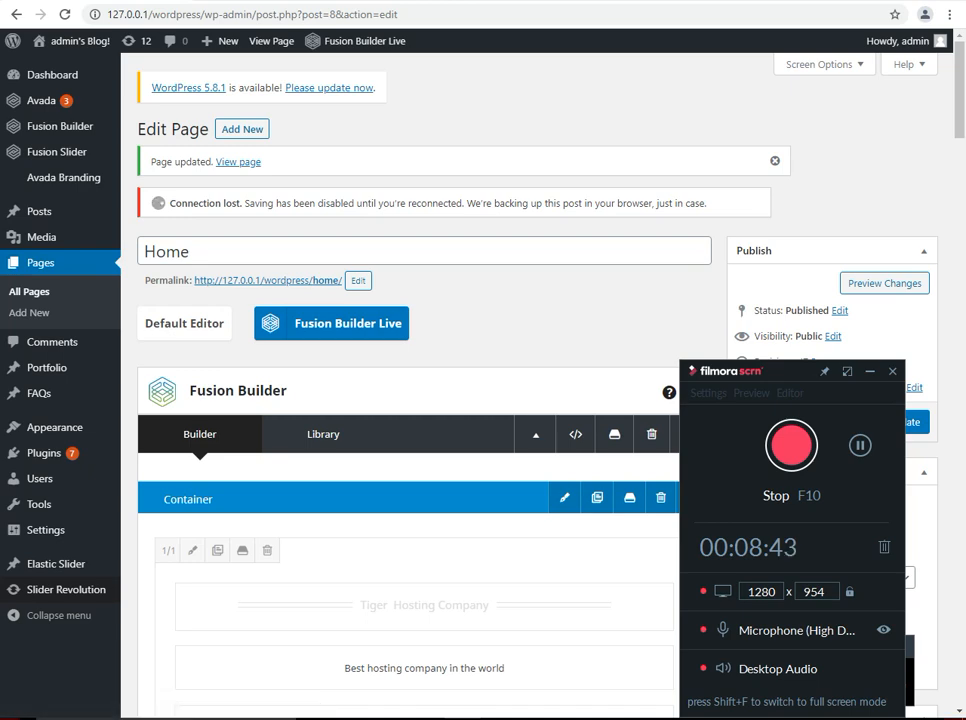
key(F10)
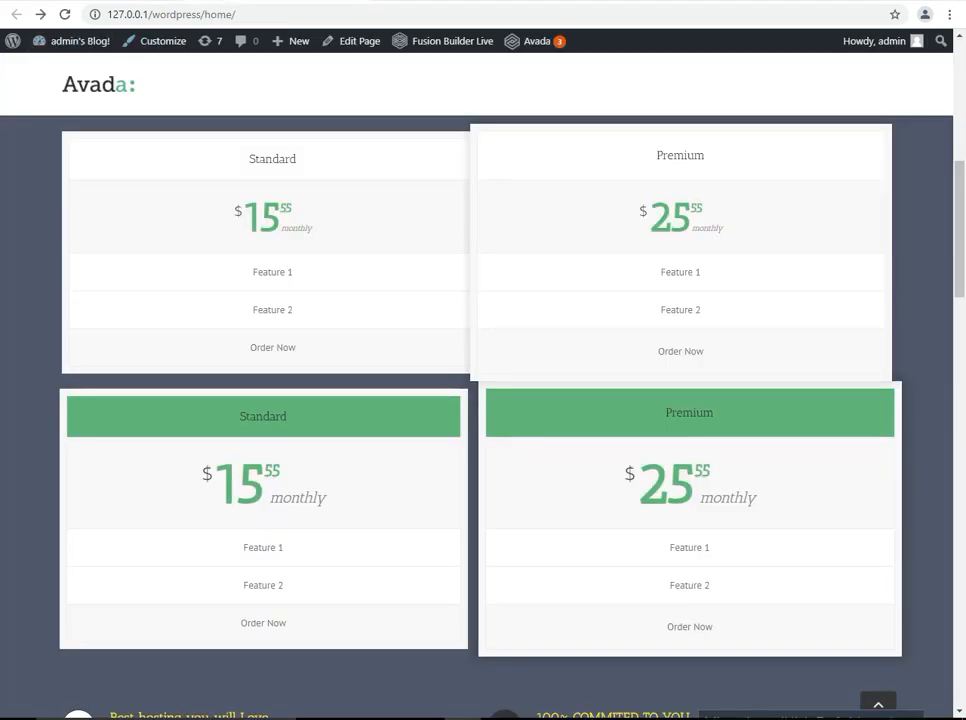
Reload the published Home page and check the three pricing columns, their features and buttons
click(65, 14)
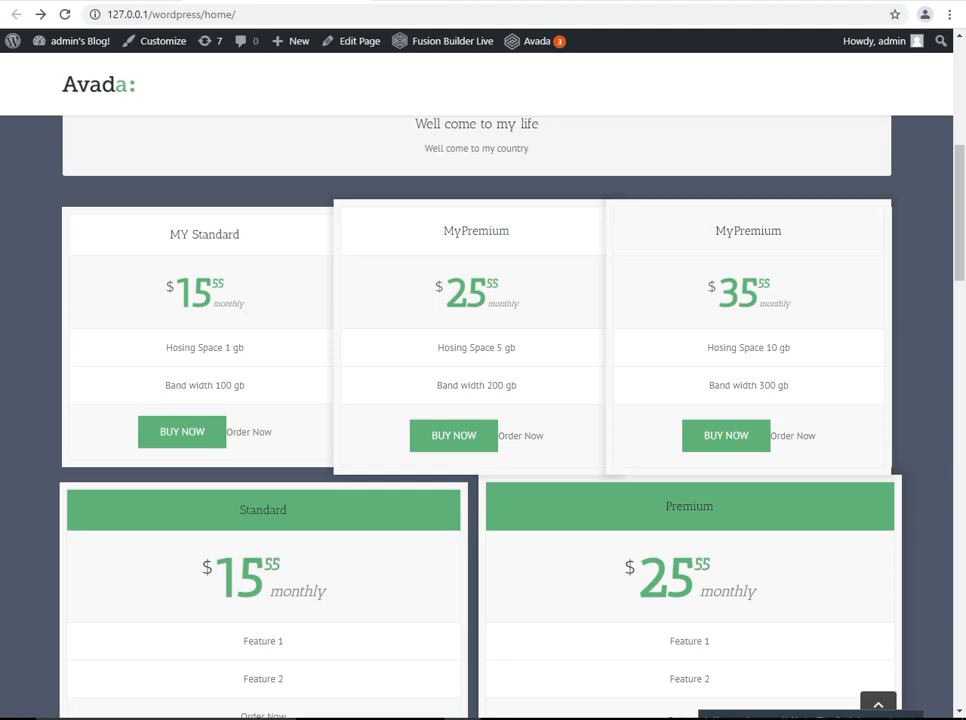
scroll(476, 400, up, 2)
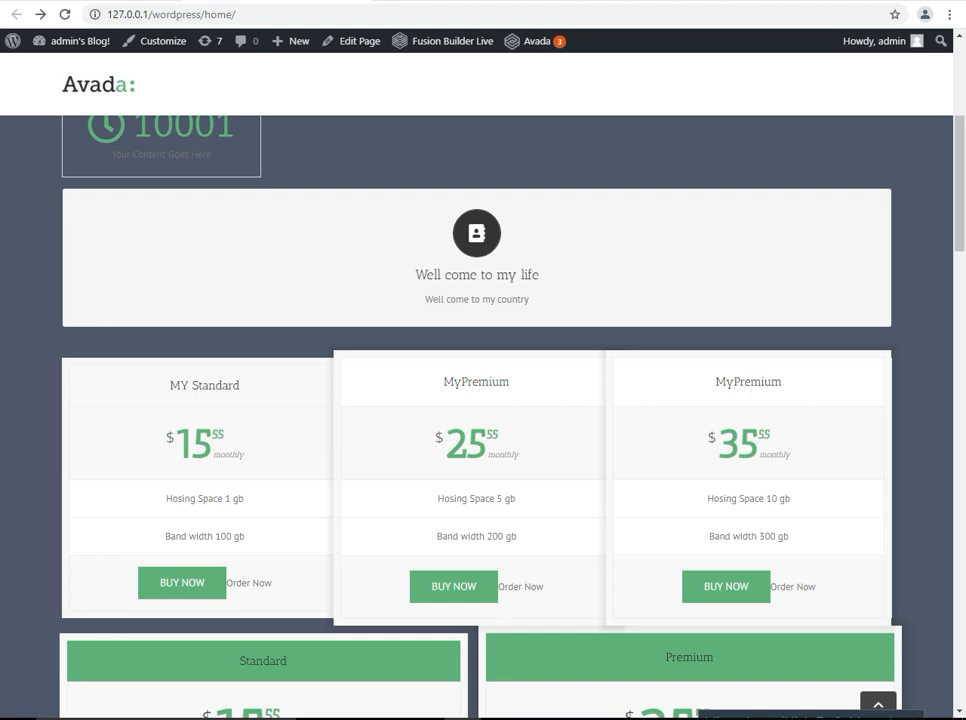
drag(165, 498, 245, 536)
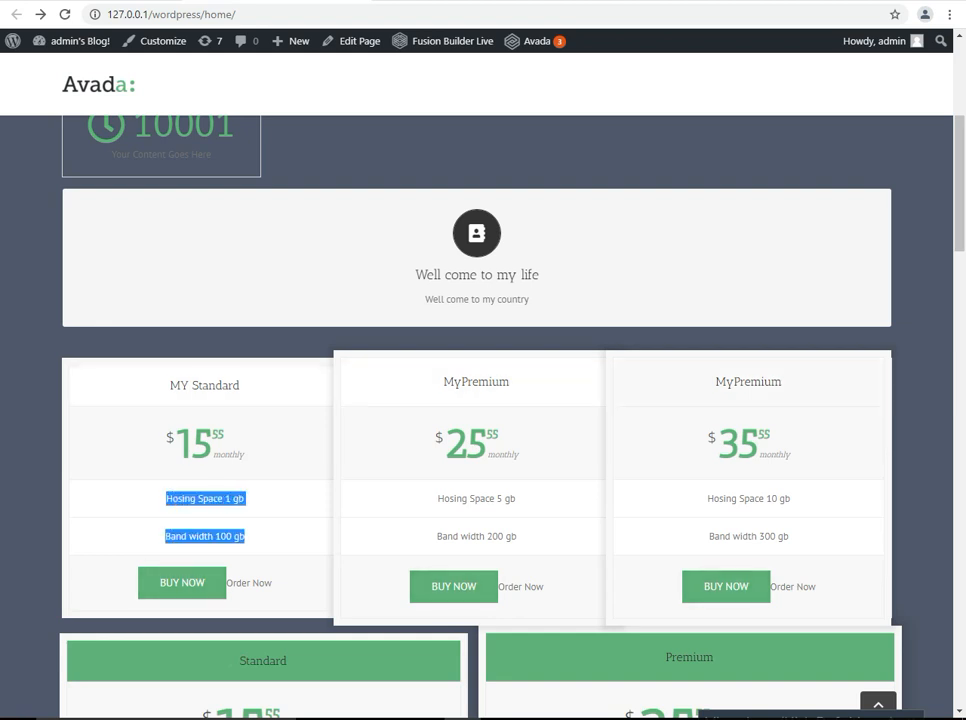
Reopen the style 1 Pricing Table in the page editor and delete the trailing "Order Now" text from the column 1 footer
key(ctrl+Tab)
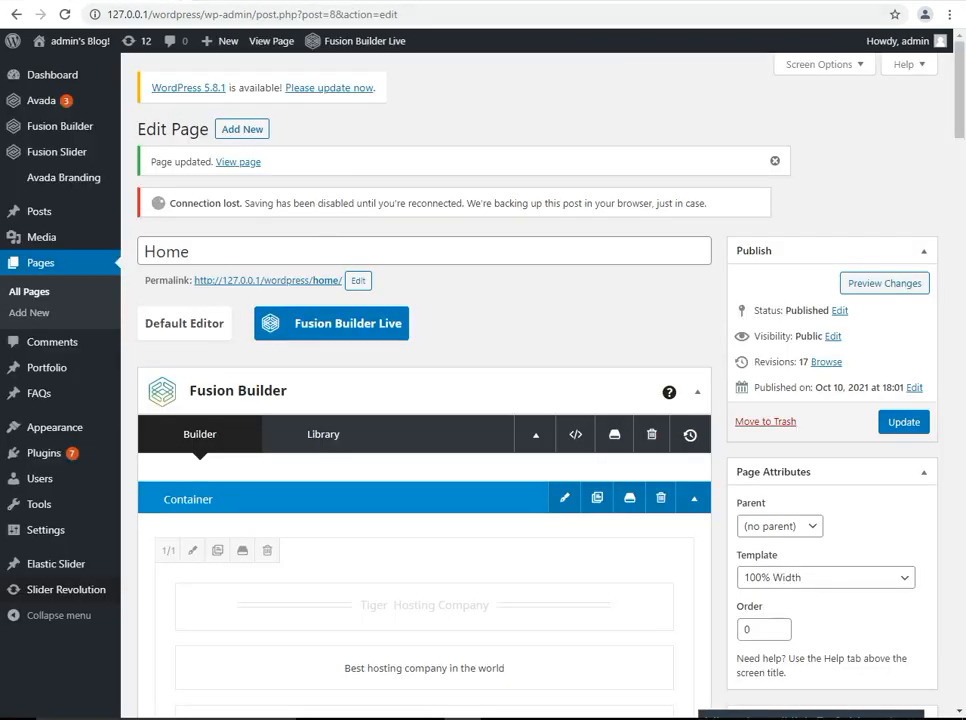
scroll(425, 520, down, 5)
scroll(425, 400, down, 2)
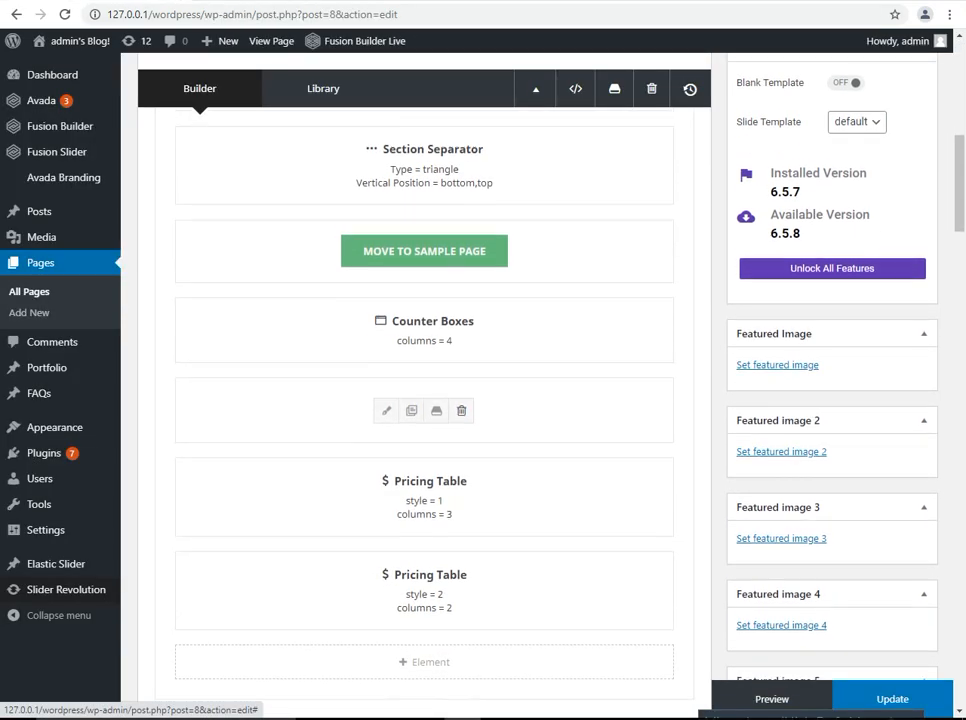
click(386, 489)
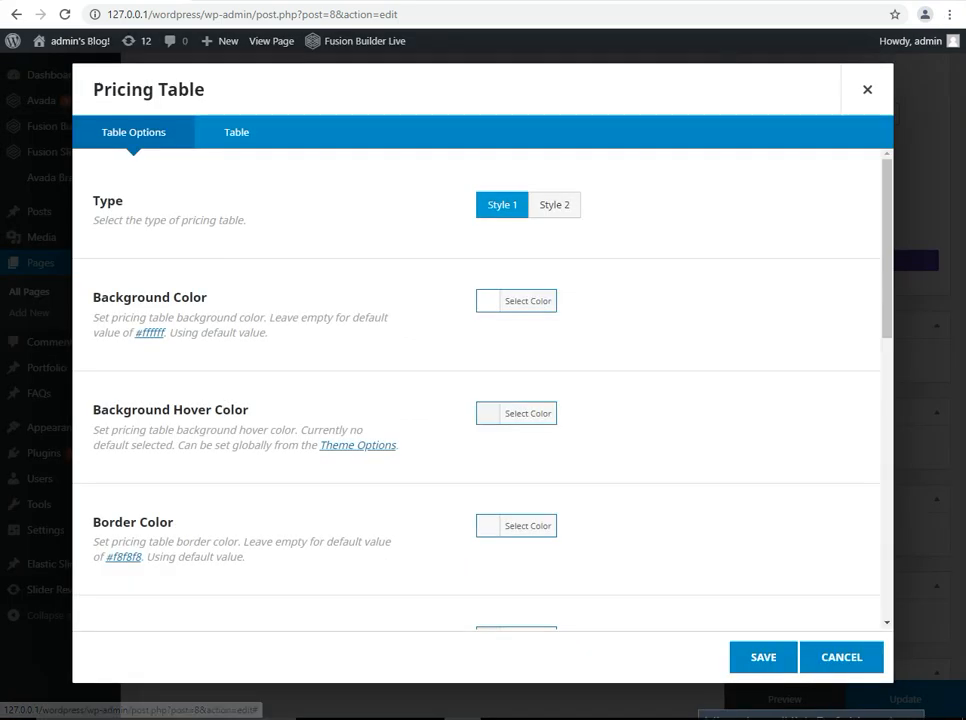
scroll(476, 390, down, 5)
scroll(476, 390, up, 5)
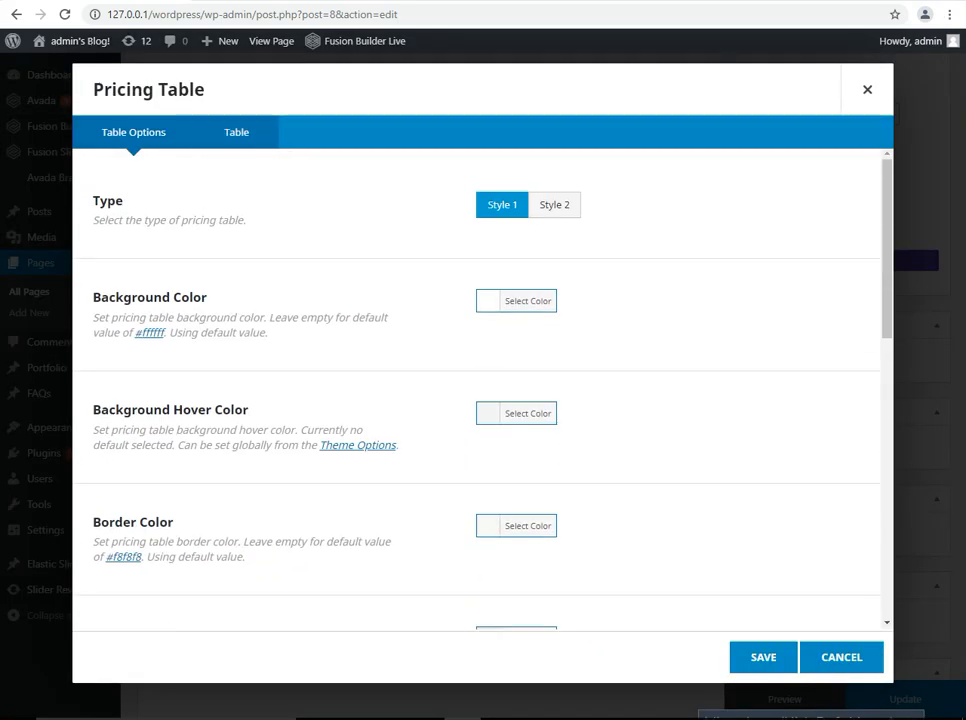
click(236, 132)
scroll(476, 390, down, 1)
scroll(476, 390, down, 1)
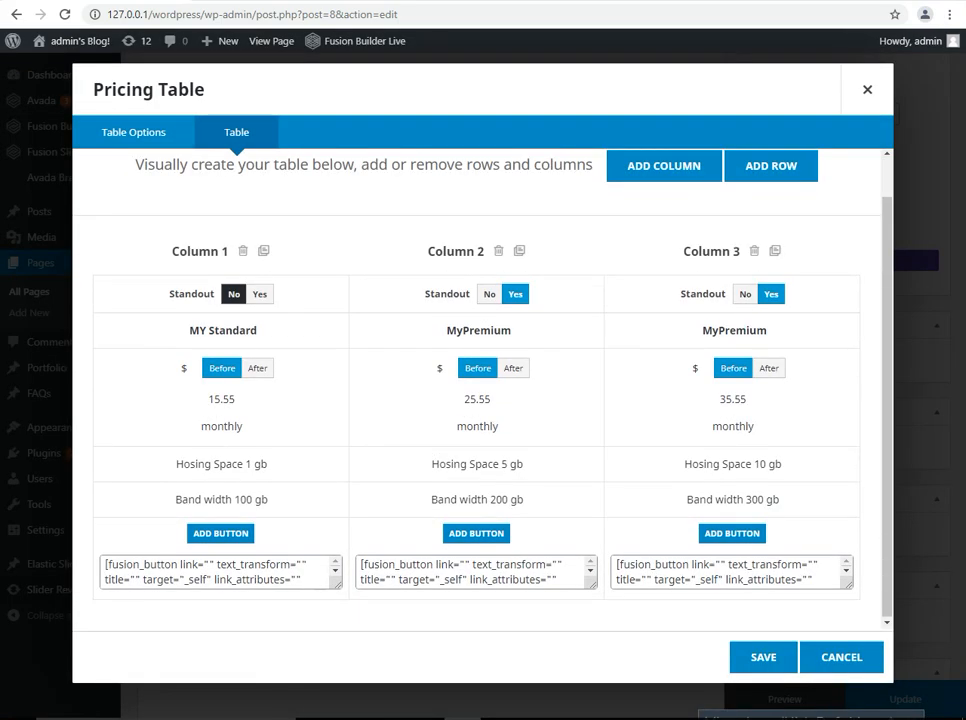
click(304, 580)
scroll(304, 580, down, 5)
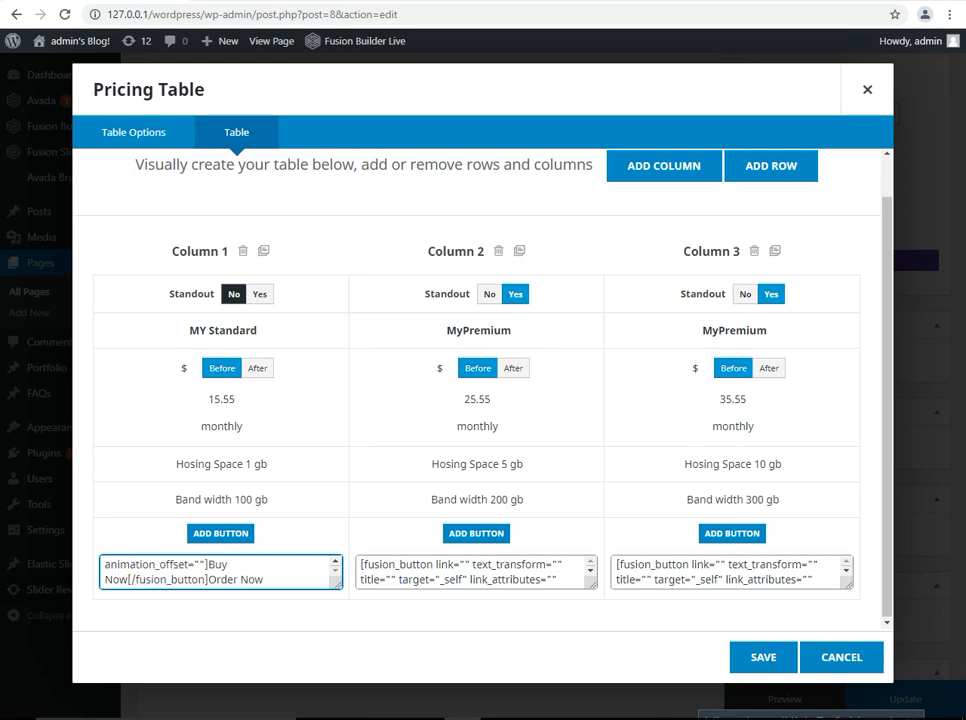
drag(209, 580, 266, 580)
key(BackSpace)
Delete the trailing "Order Now" text after the button code in the column 2 footer
click(563, 580)
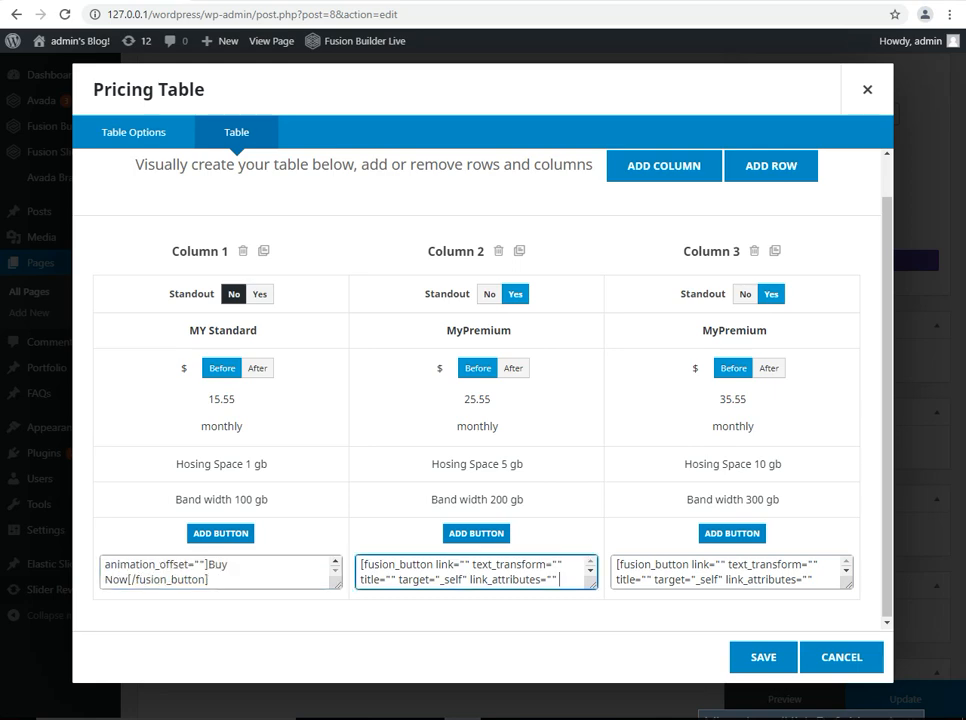
key(Down)
key(Down)
key(Down)
key(Down)
key(Down)
key(Down)
key(Down)
key(Down)
key(Down)
key(Down)
key(Down)
key(Down)
key(Down)
key(Down)
key(Down)
key(Down)
key(Down)
key(Down)
key(Down)
key(Down)
key(BackSpace)
key(BackSpace)
key(BackSpace)
key(BackSpace)
key(BackSpace)
key(BackSpace)
key(BackSpace)
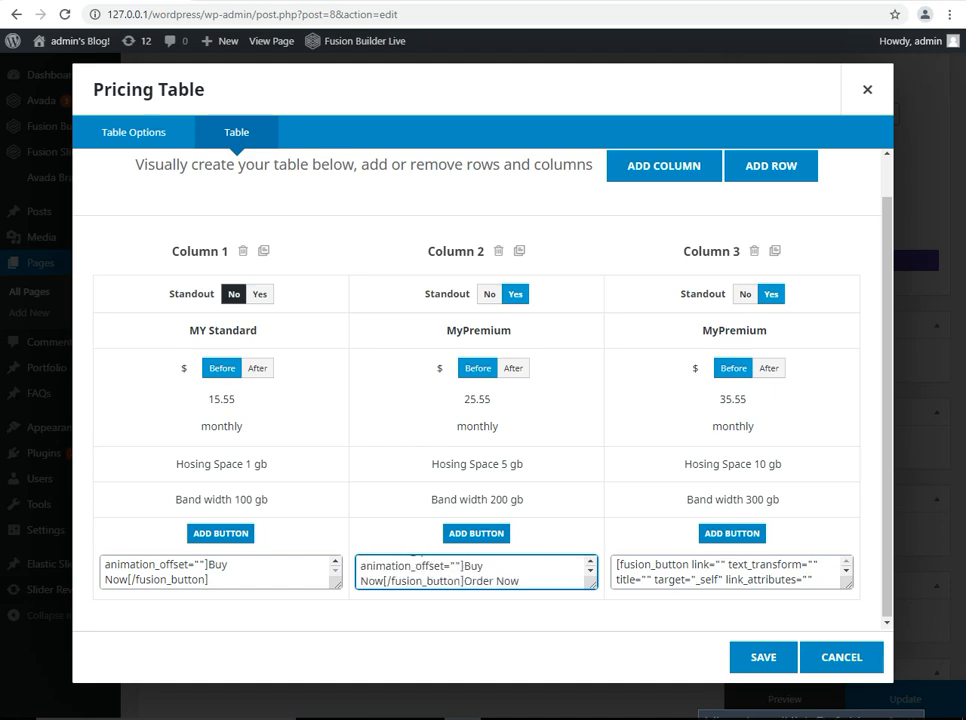
key(BackSpace)
key(BackSpace)
Delete the trailing "Order Now" text after the button code in the column 3 footer
click(769, 579)
key(Down)
key(Down)
key(Down)
key(Down)
key(Down)
key(Down)
key(Down)
key(Down)
key(Down)
key(Down)
key(Down)
key(Down)
key(Down)
key(Down)
key(Down)
key(Down)
key(Down)
key(Down)
key(Down)
key(Down)
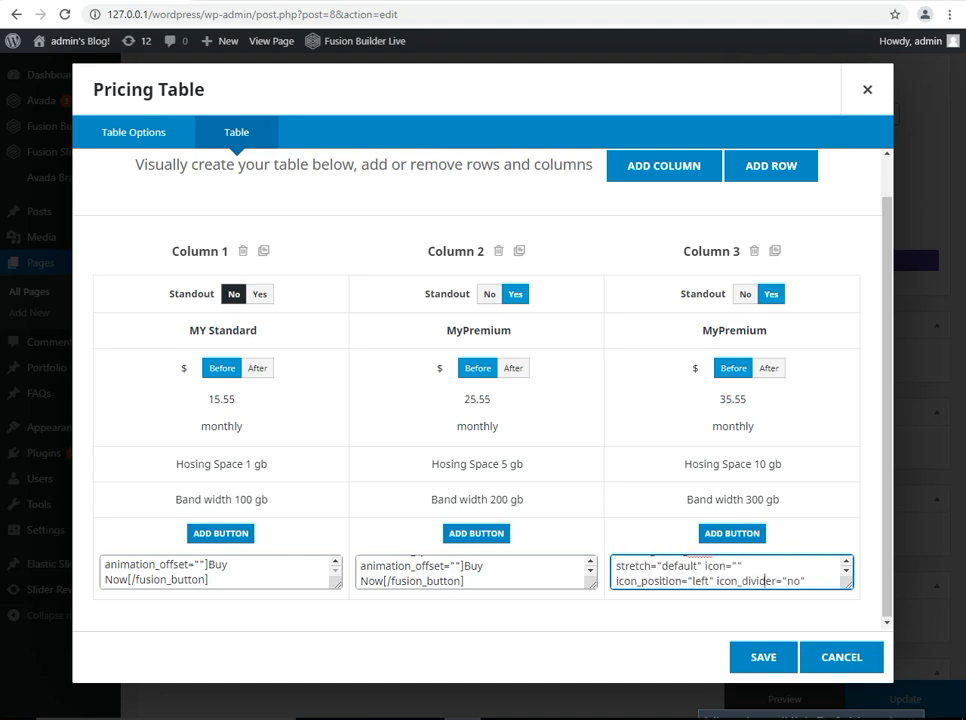
key(BackSpace)
key(BackSpace)
key(BackSpace)
key(BackSpace)
key(BackSpace)
key(BackSpace)
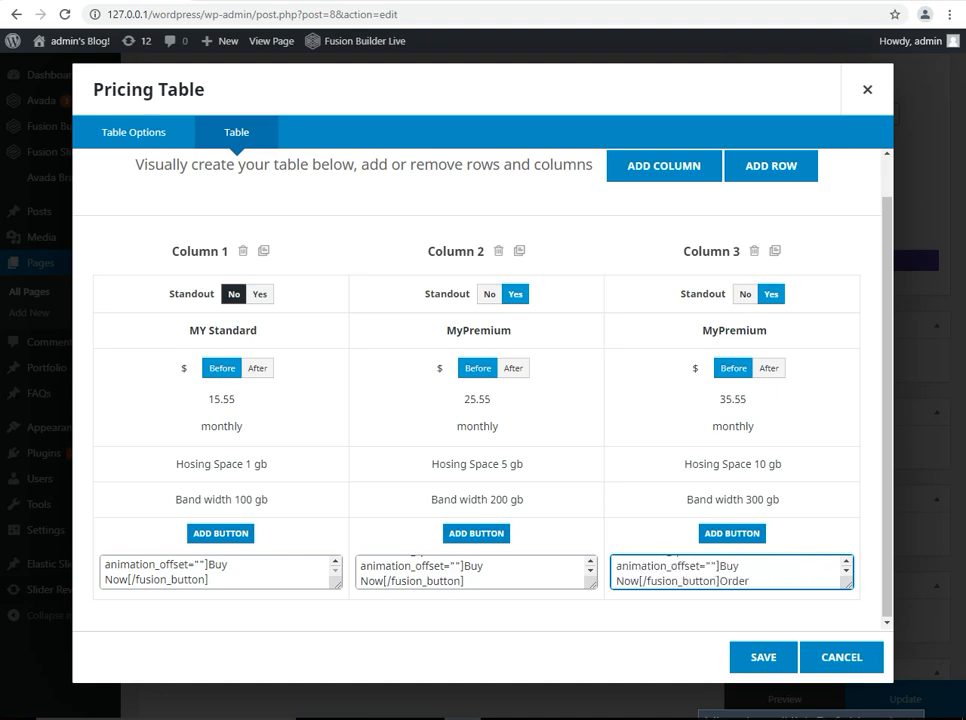
key(BackSpace)
key(BackSpace)
key(BackSpace)
Save the edited pricing table footers and update the Home page again
click(763, 657)
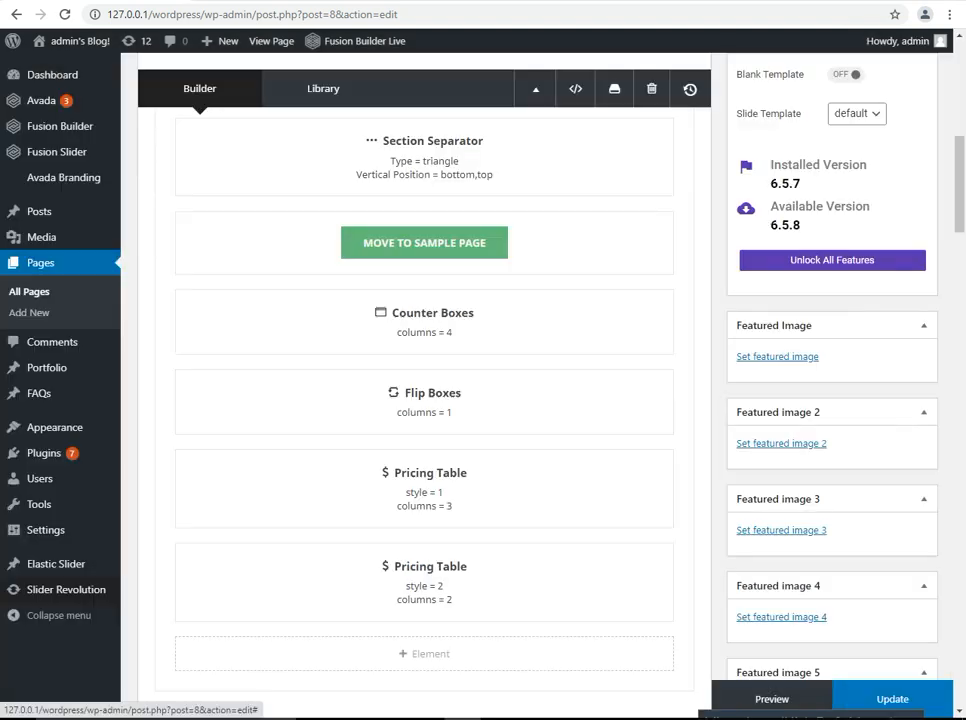
click(892, 699)
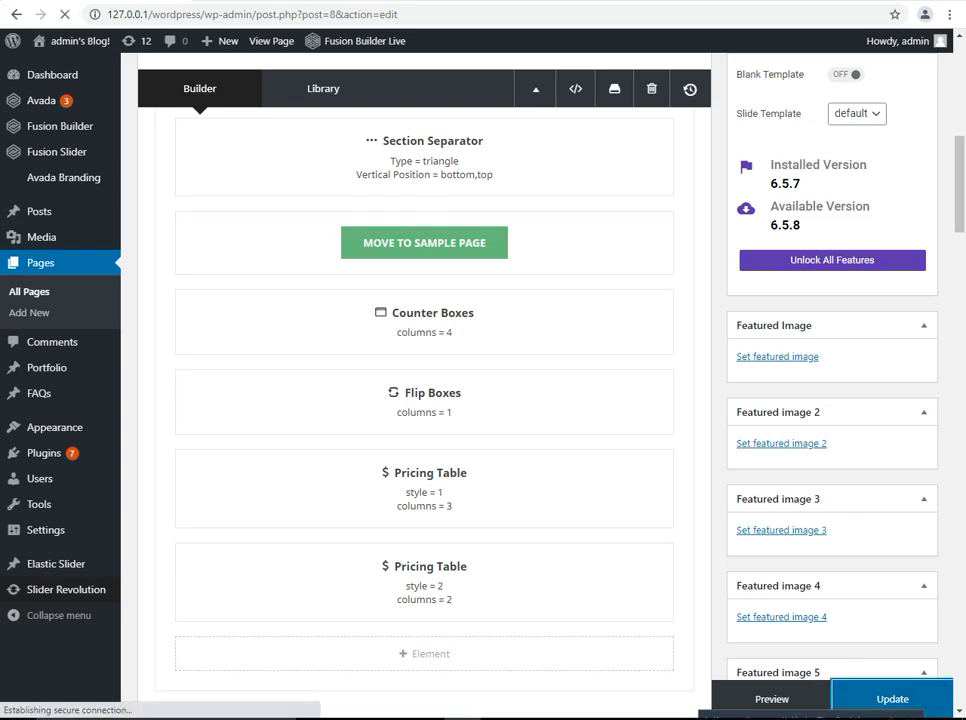
scroll(424, 400, up, 3)
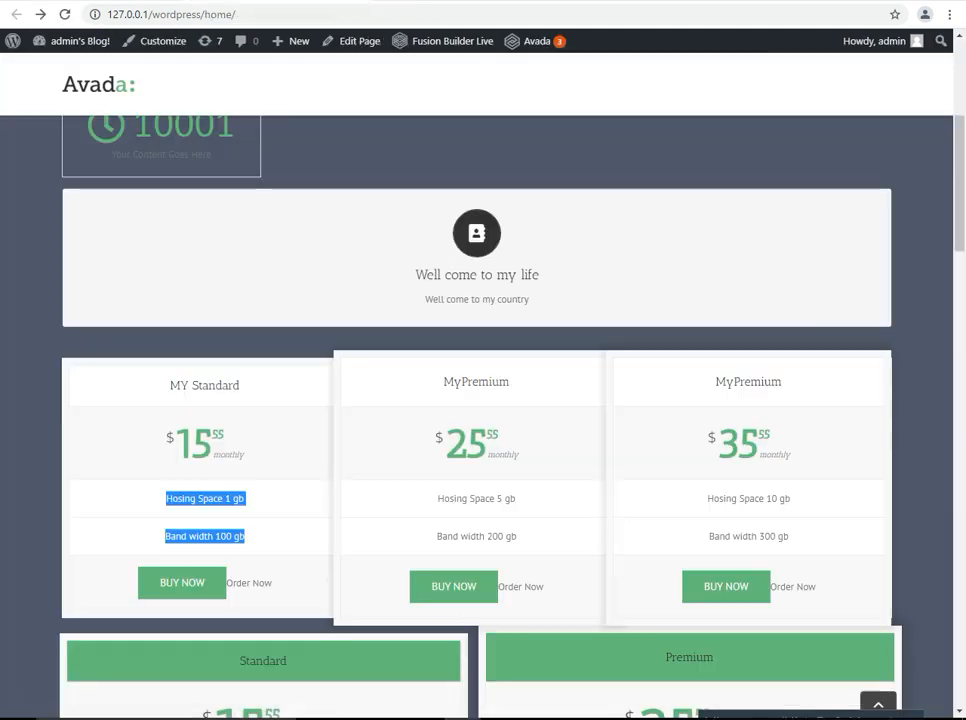
Reload the published Home page and check the button footers of the pricing table and the sections above it
click(65, 14)
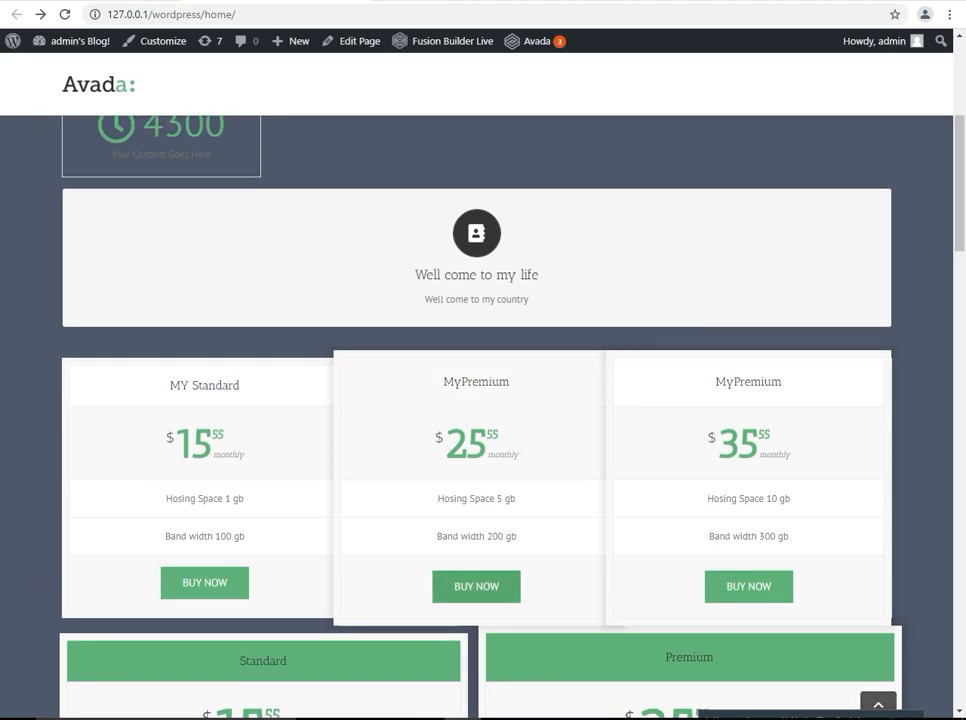
scroll(476, 400, up, 2)
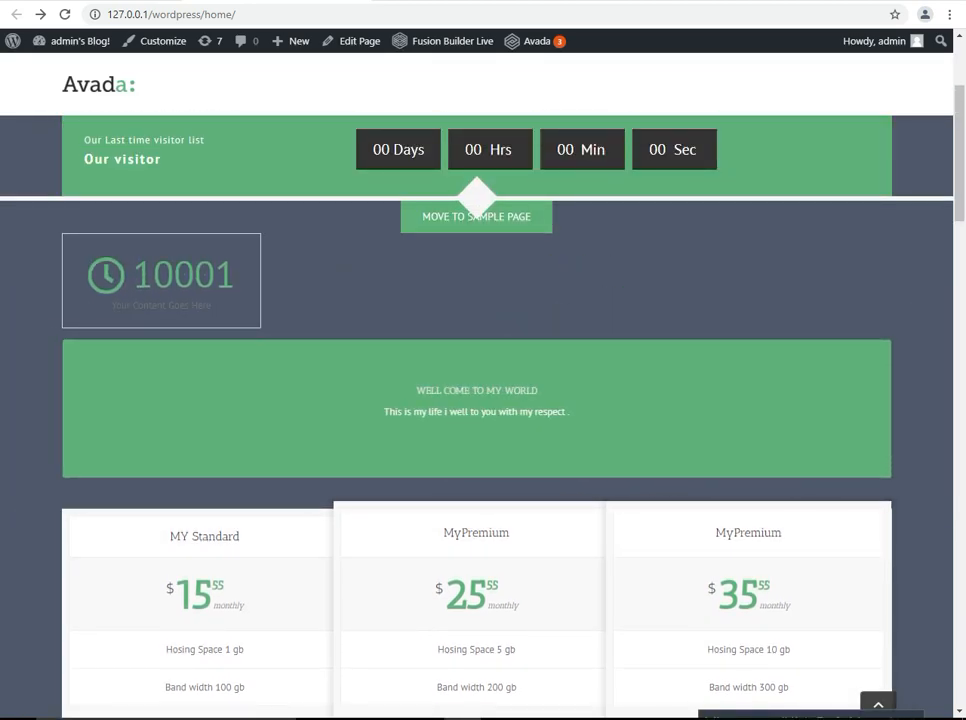
Check both pricing tables on the published Home page and return to the page editor
scroll(476, 400, down, 2)
scroll(476, 400, down, 2)
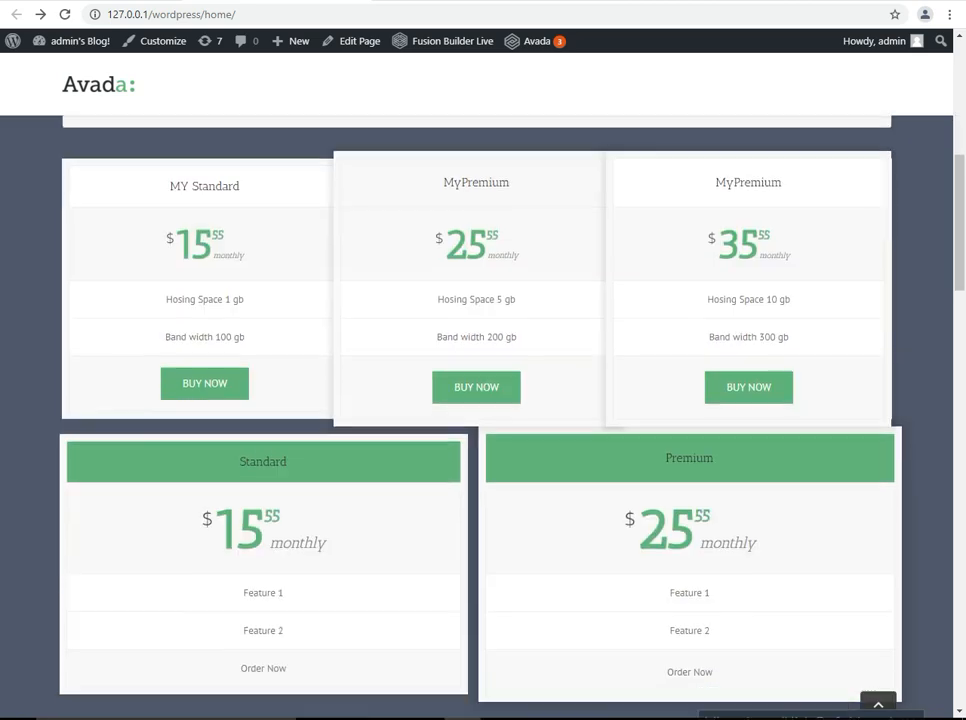
key(ctrl+shift+Tab)
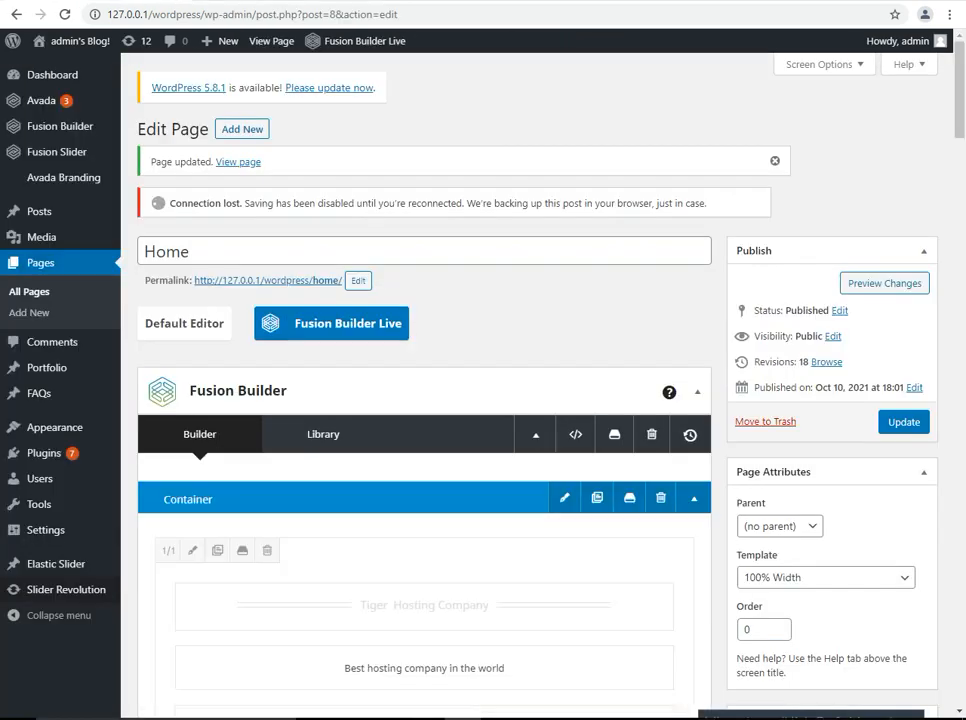
Open the element selection for the first container column, below the two-column Pricing Table
scroll(424, 400, down, 8)
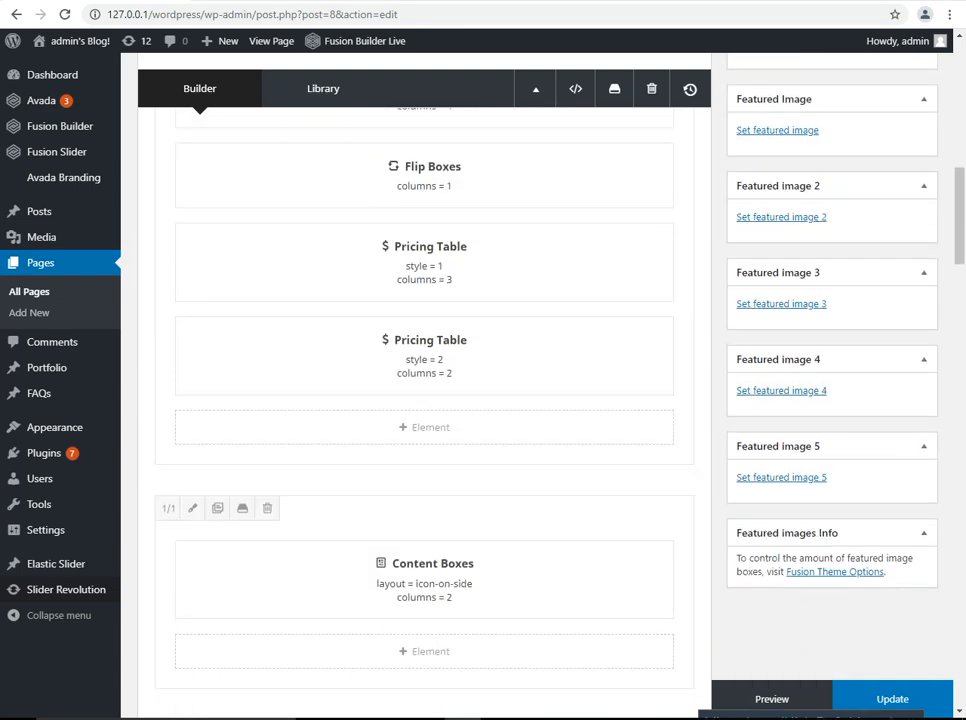
scroll(424, 500, down, 1)
scroll(424, 400, down, 2)
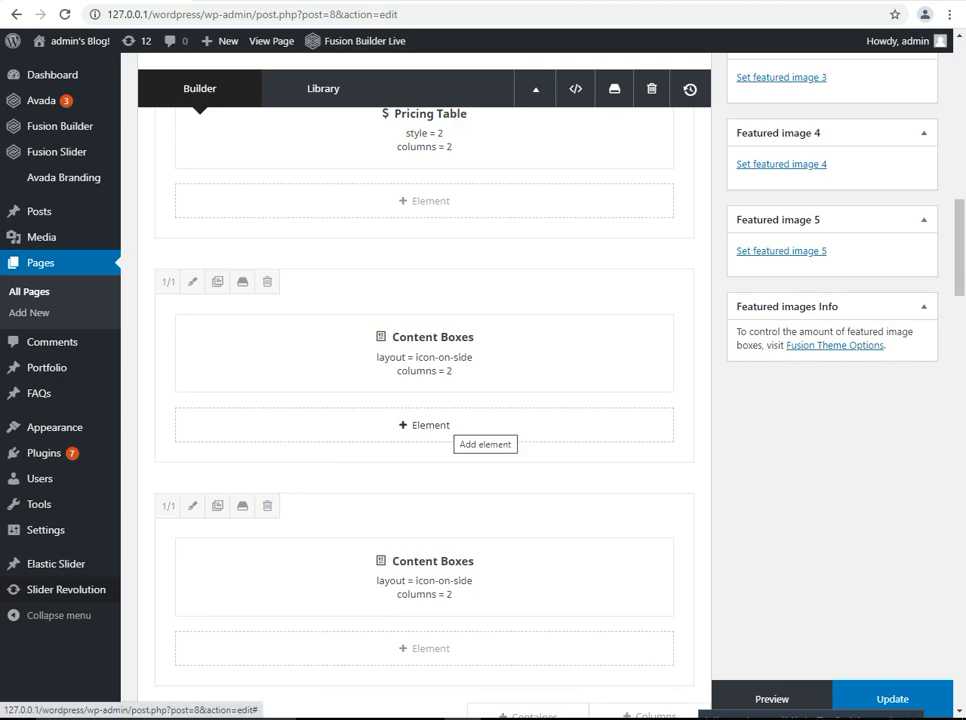
scroll(430, 425, up, 2)
click(425, 338)
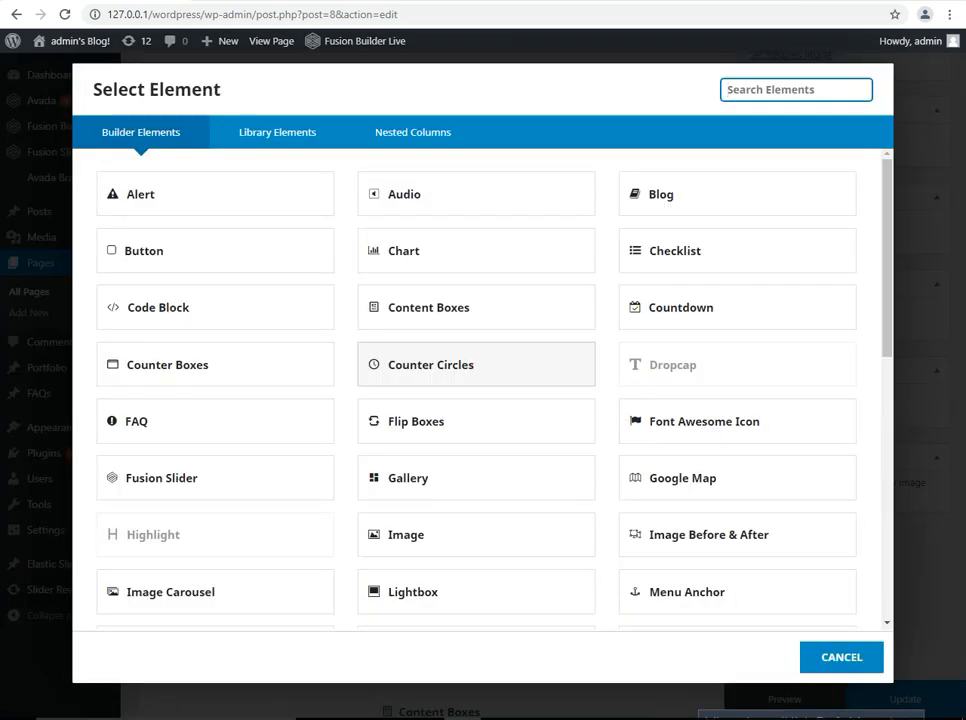
Look through the full list of available builder elements for one to add to the column
scroll(476, 375, down, 2)
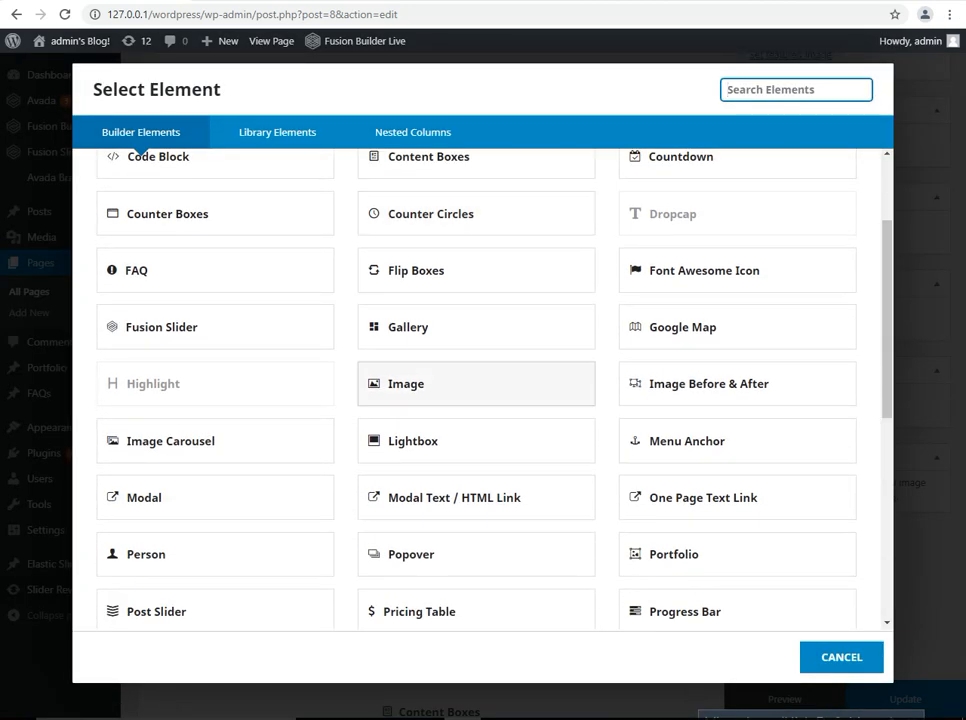
scroll(476, 390, down, 2)
scroll(476, 400, down, 2)
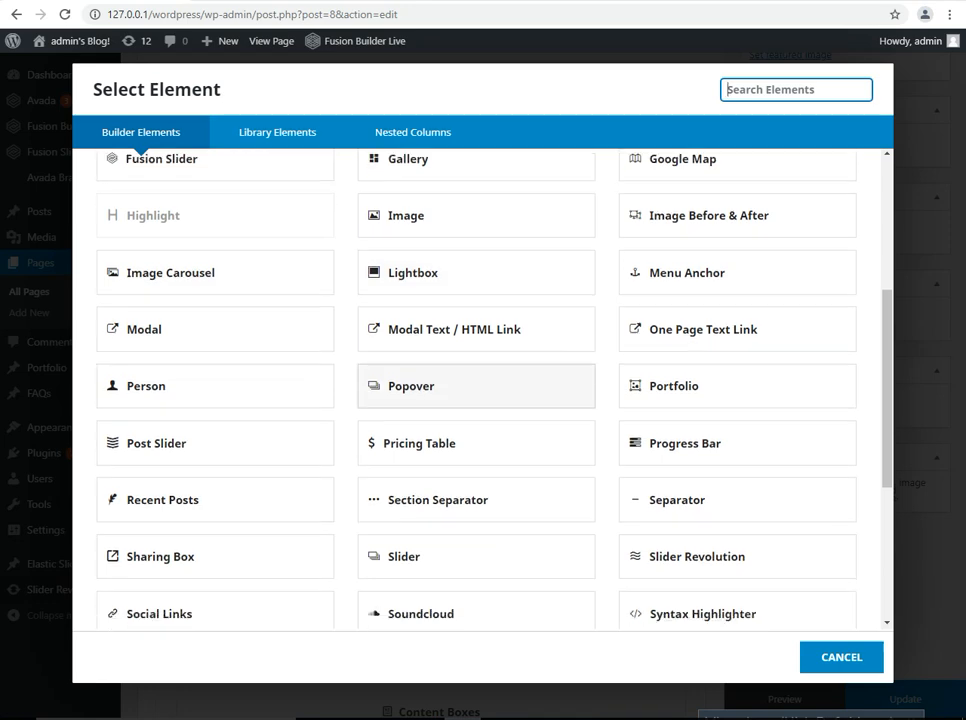
scroll(476, 404, down, 1)
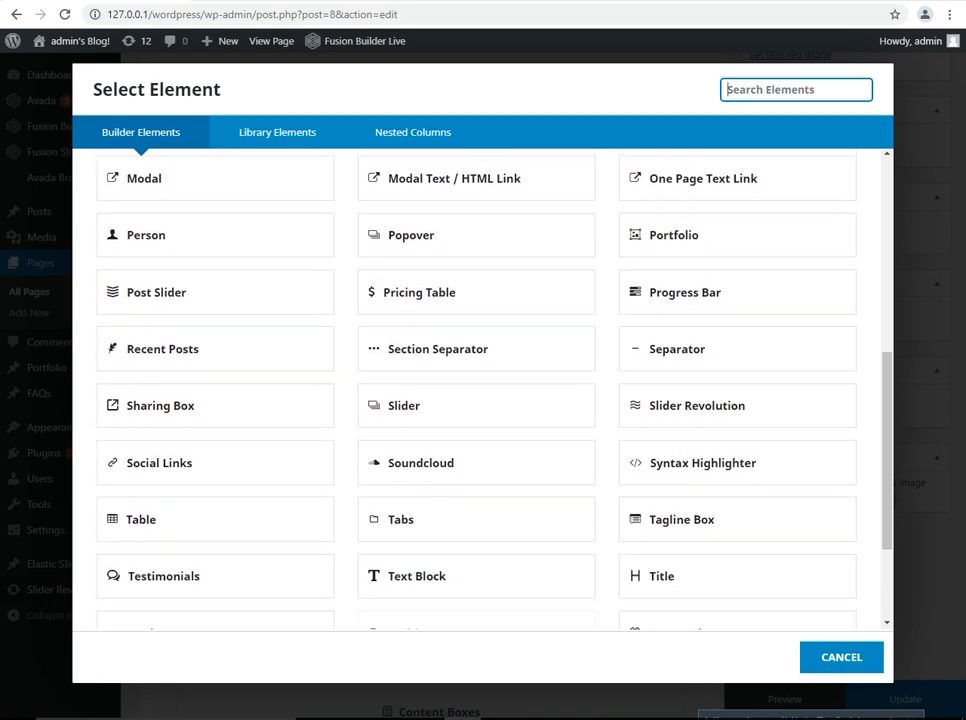
scroll(476, 408, down, 2)
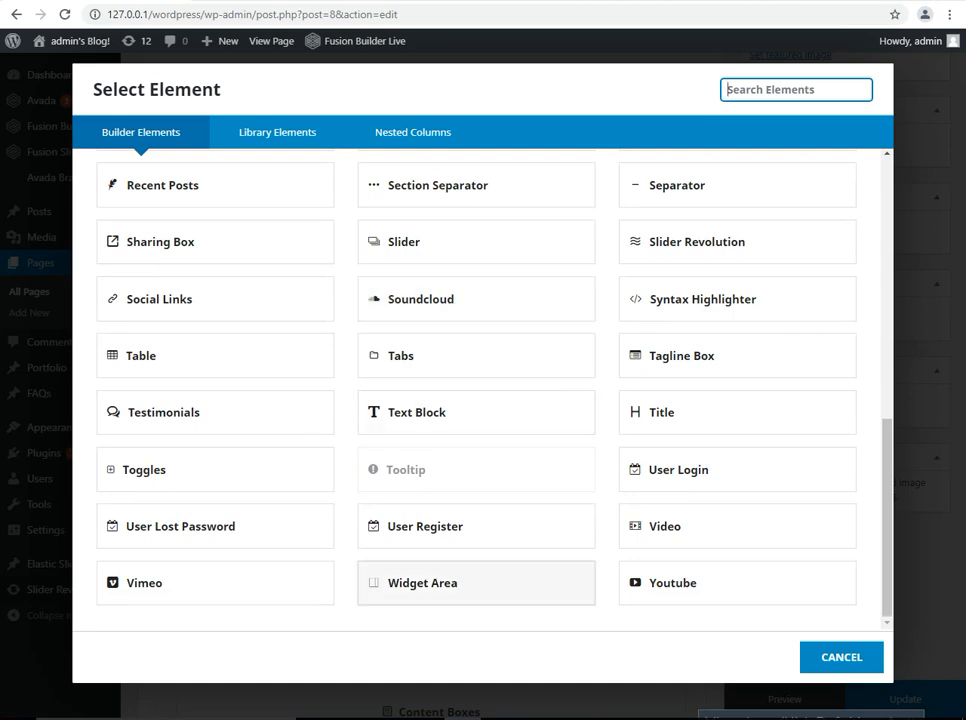
scroll(737, 580, up, 2)
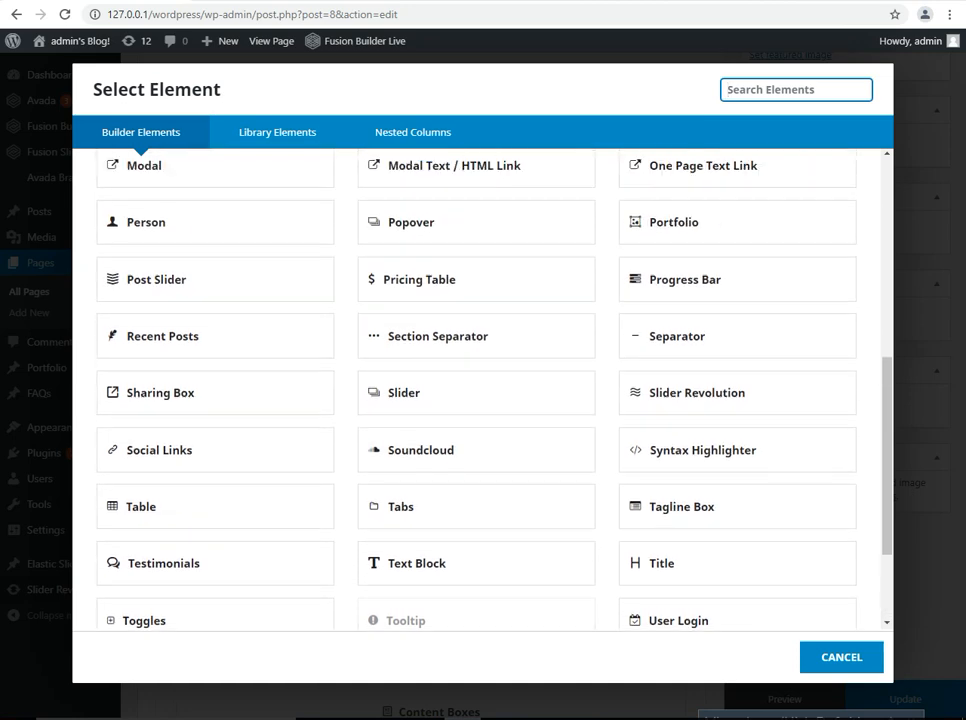
scroll(737, 580, up, 5)
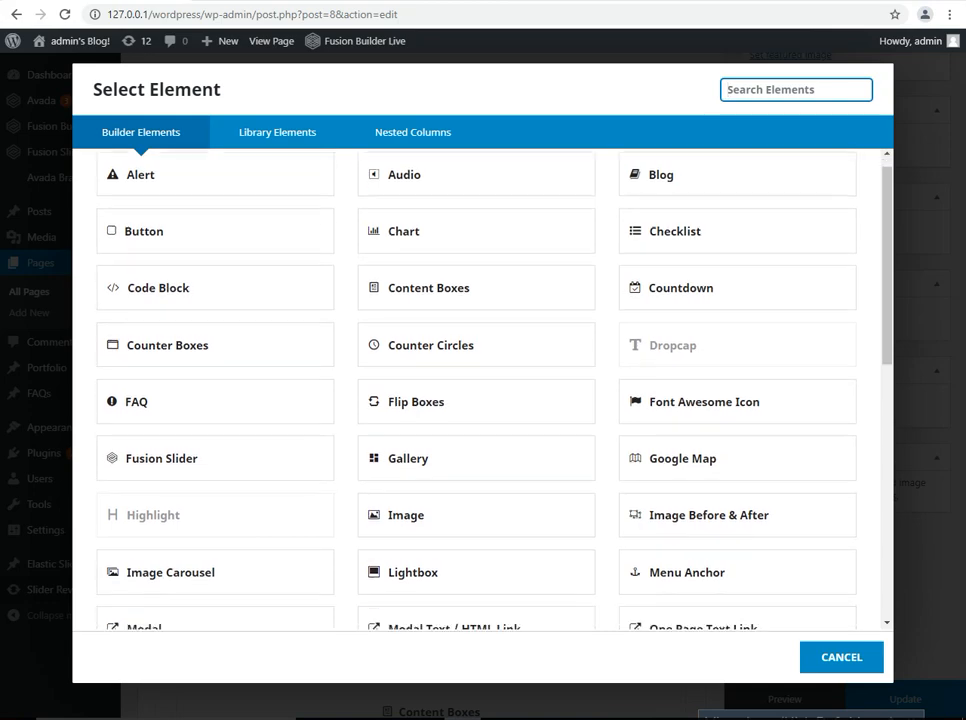
scroll(737, 580, down, 3)
scroll(737, 580, up, 3)
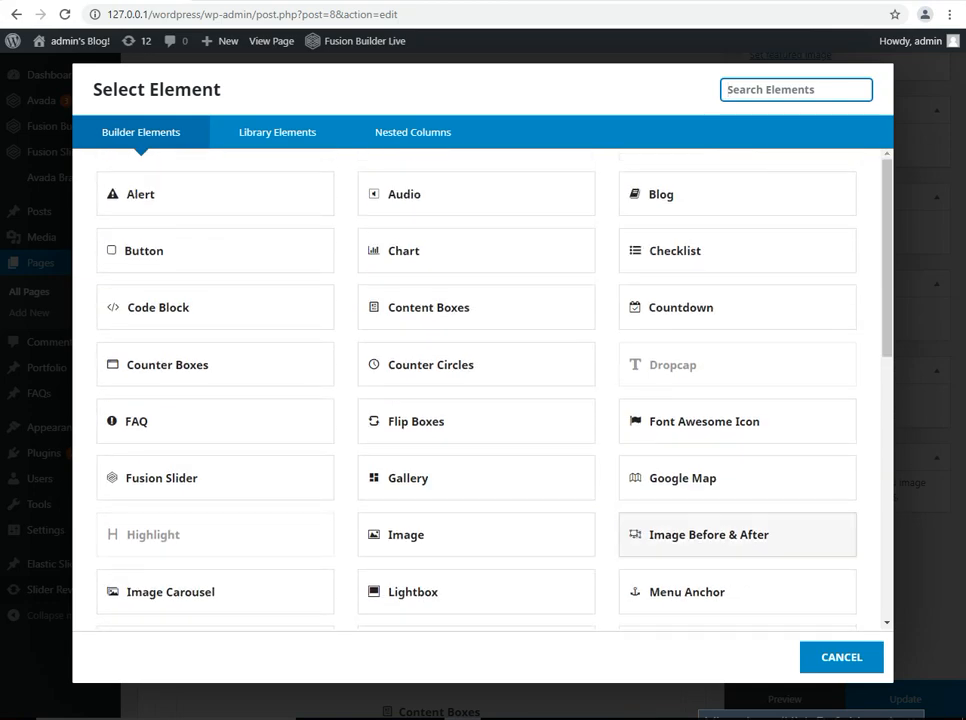
Add a Checklist element, review its icon settings and save it with the default options
click(737, 250)
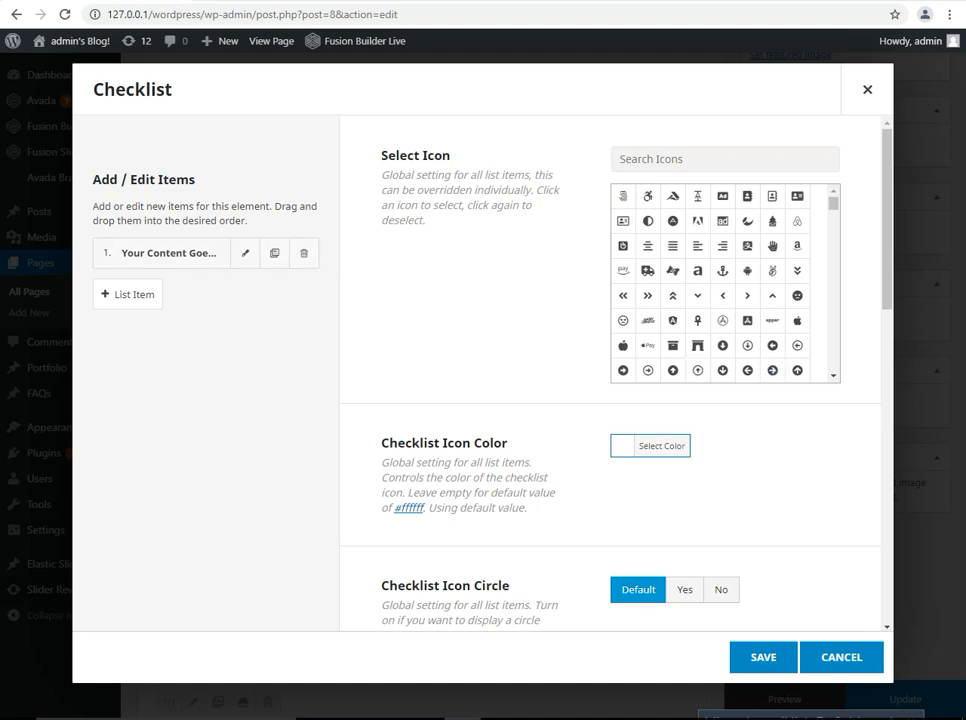
scroll(610, 380, down, 3)
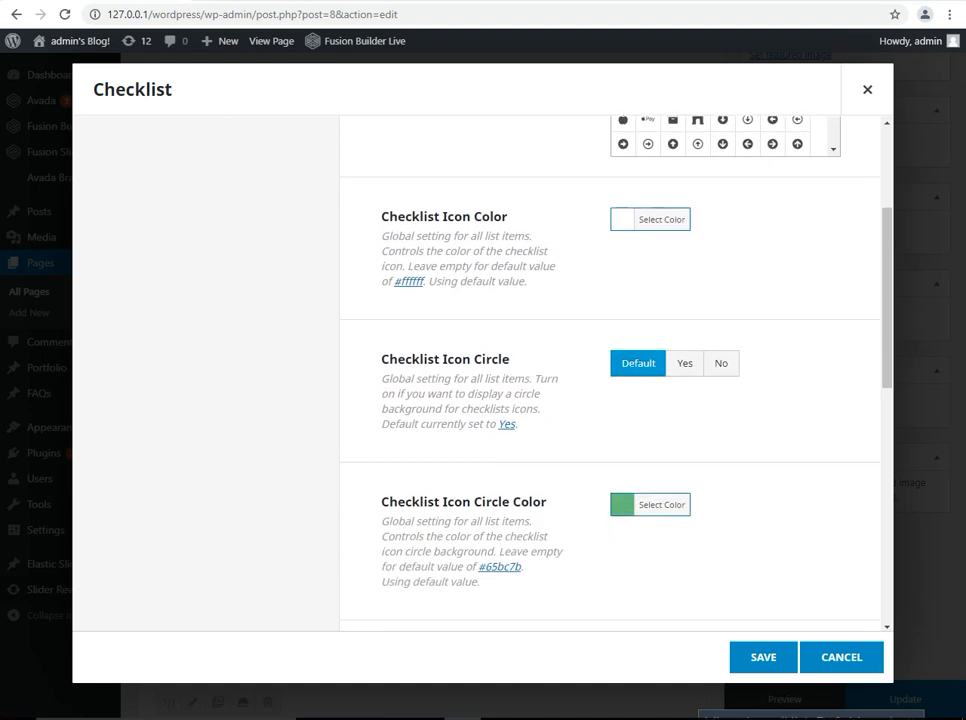
click(763, 657)
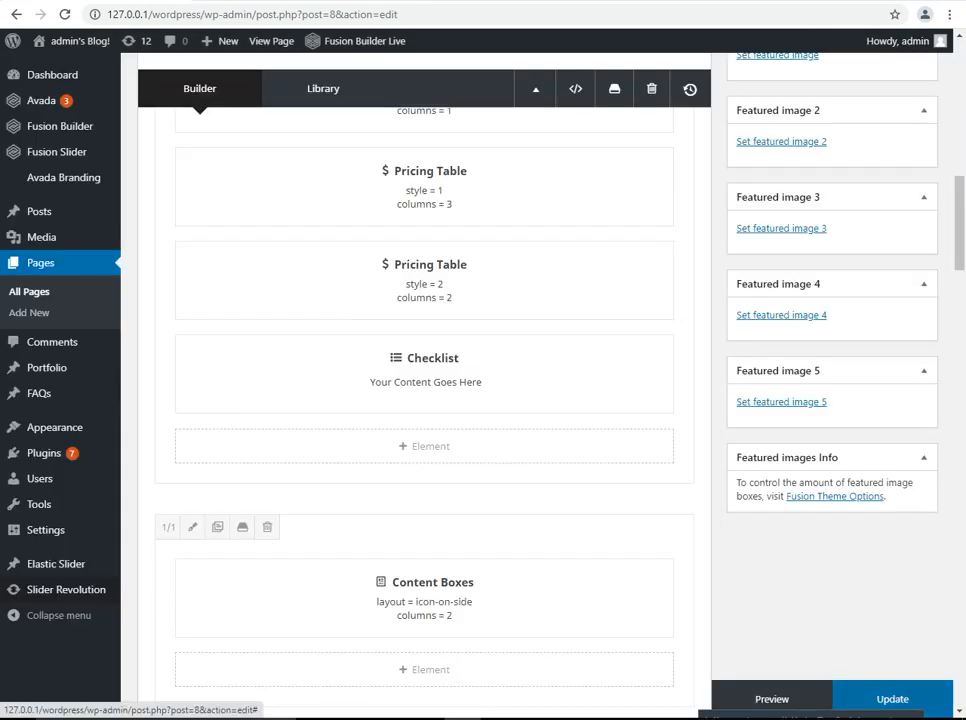
Update the Home page with the added Checklist element
scroll(350, 250, up, 11)
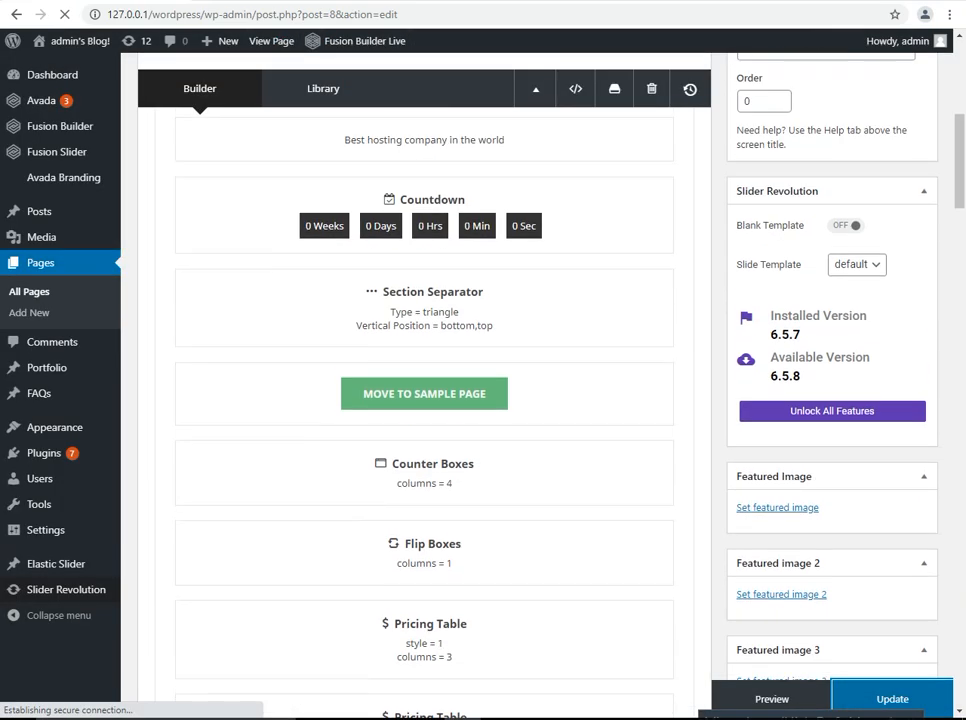
scroll(424, 385, up, 1)
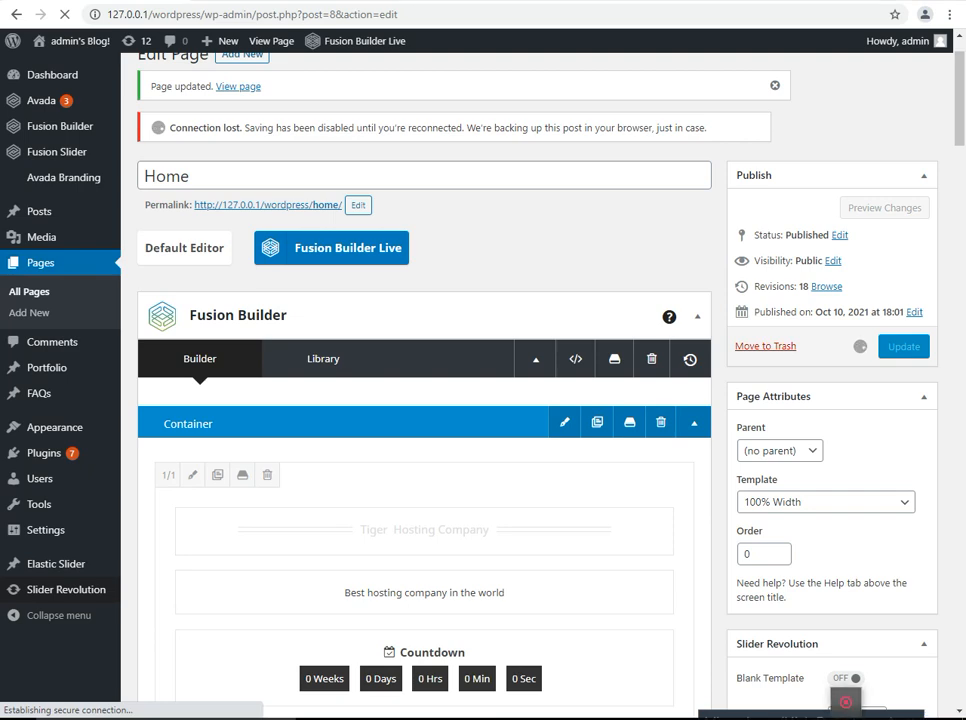
click(845, 702)
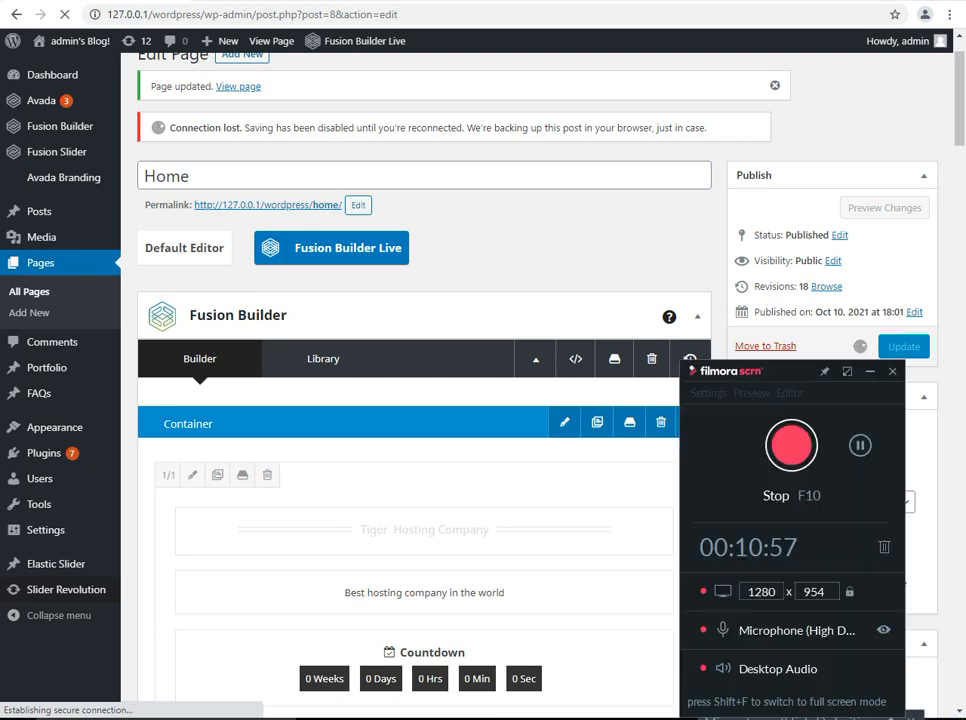